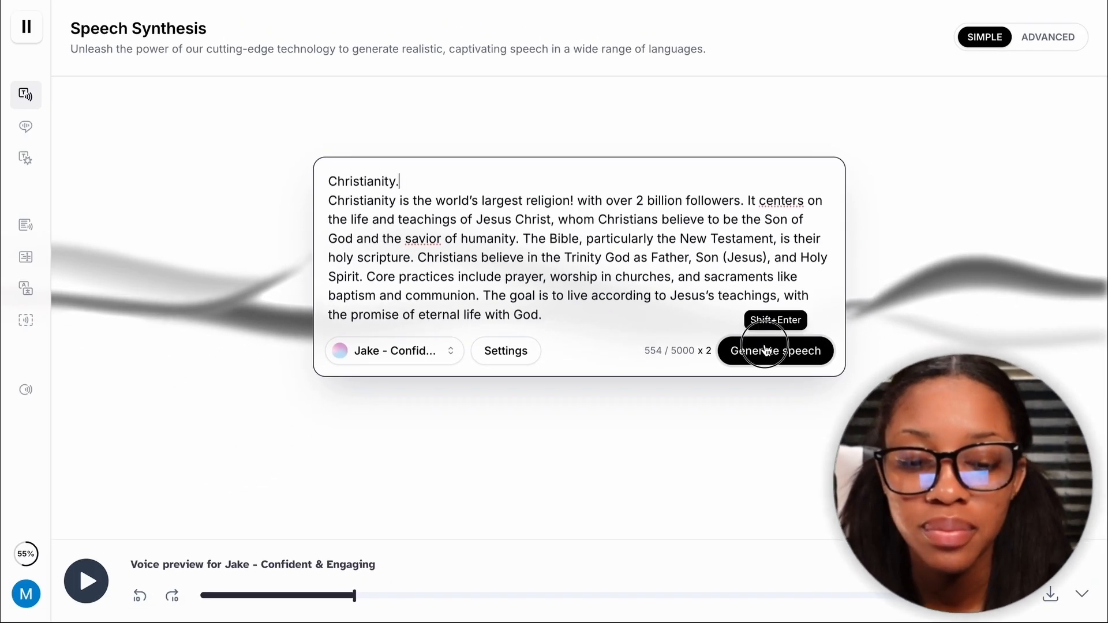
Step: Generate speech from the Christianity script with the Jake voice, play it briefly and download the audio file
{"action": "left_click", "coordinate": [764, 350]}
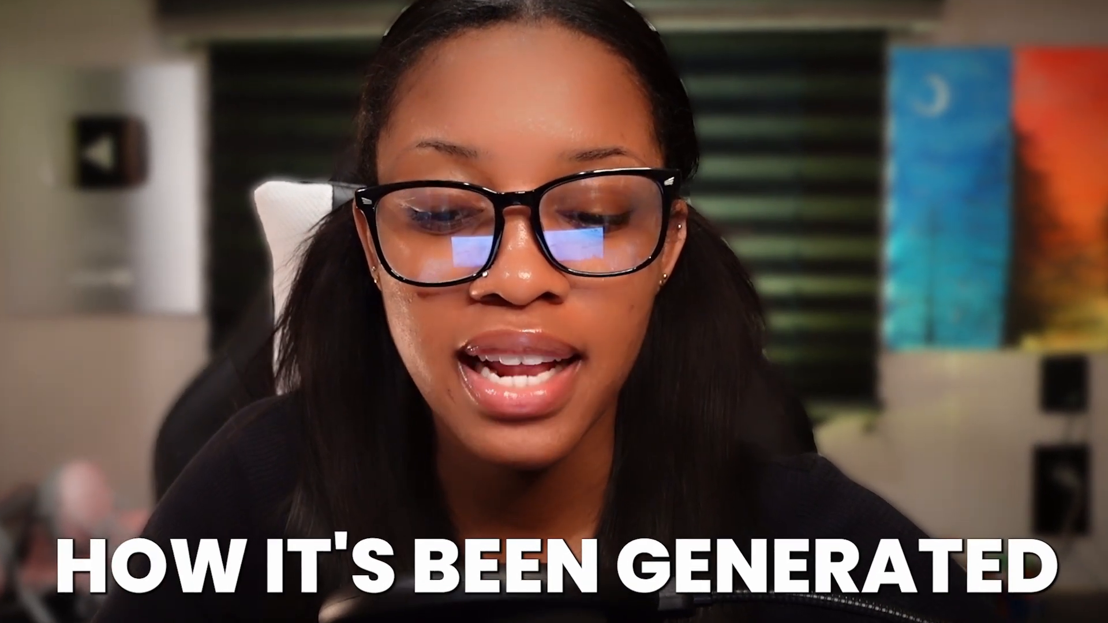
{"action": "key", "text": "space"}
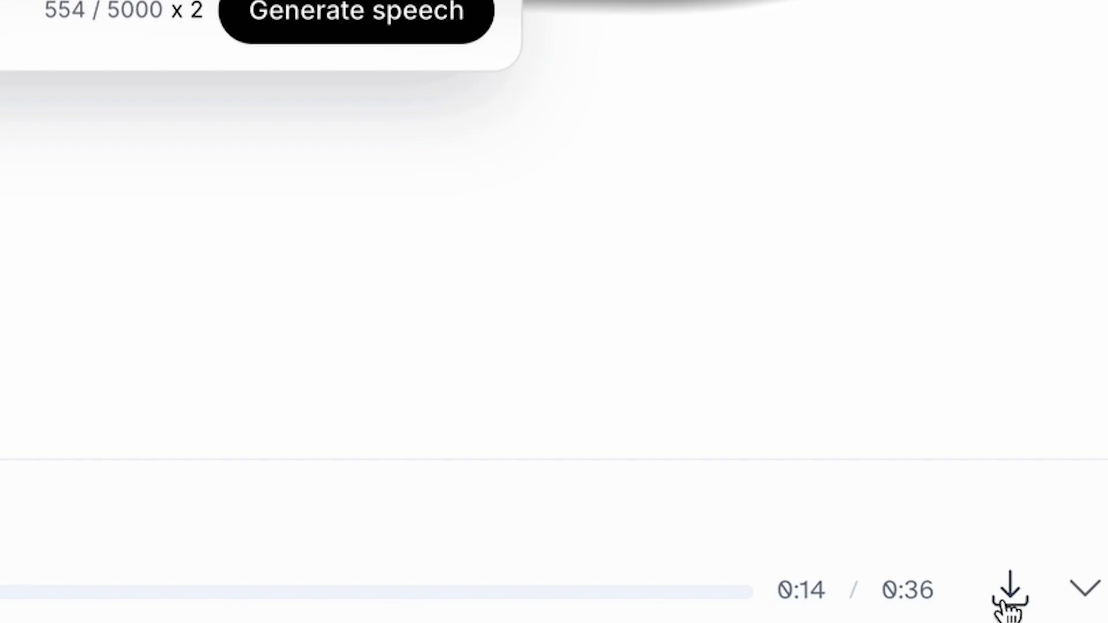
{"action": "left_click", "coordinate": [1013, 604]}
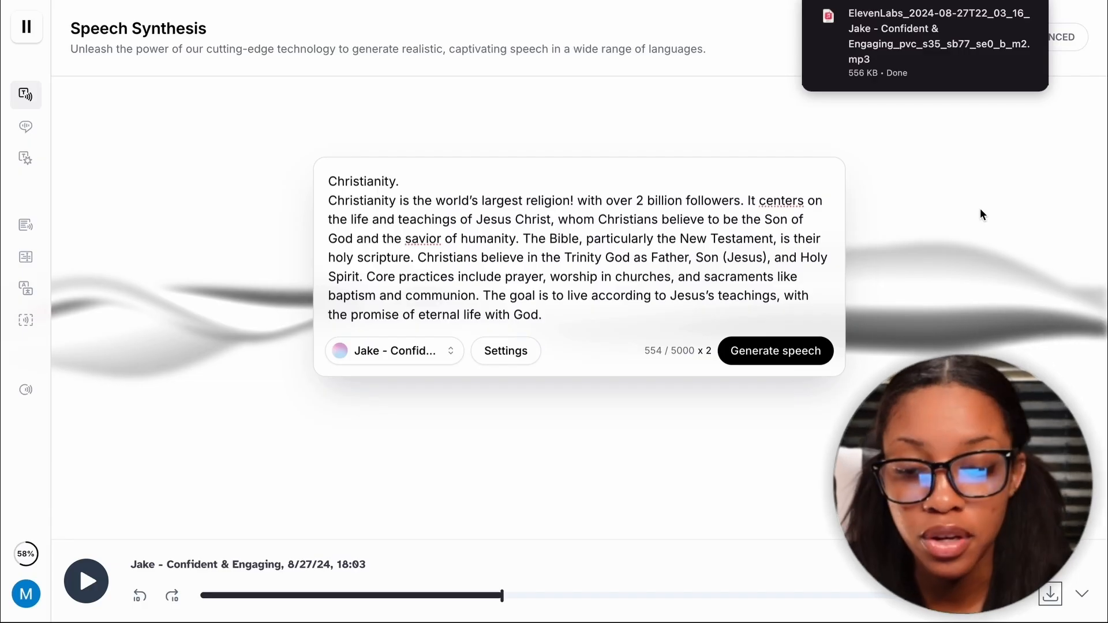
Step: Replace the Christianity script with the Islam section copied from ChatGPT and delete the colon after its heading
{"action": "left_click", "coordinate": [584, 314]}
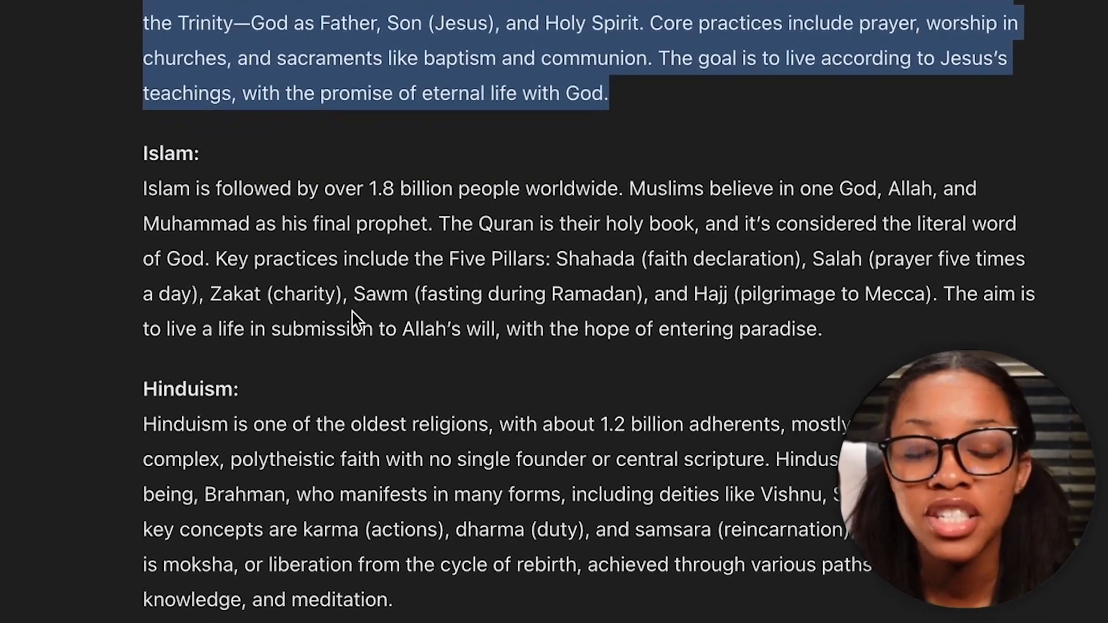
{"action": "left_click_drag", "start_coordinate": [139, 149], "coordinate": [901, 324]}
{"action": "key", "text": "ctrl+c"}
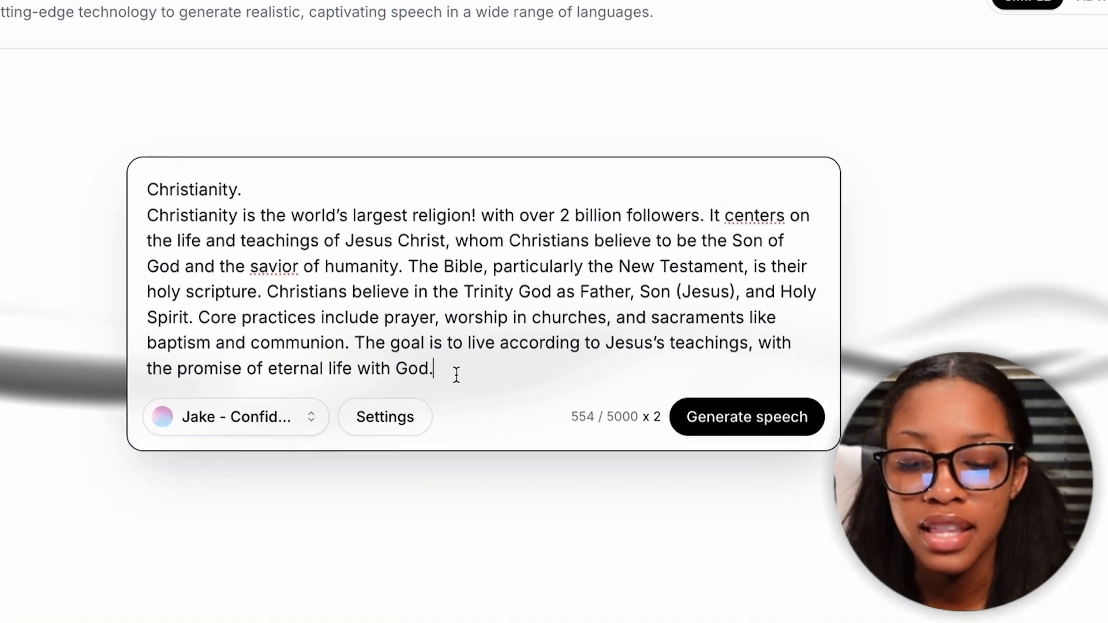
{"action": "left_click_drag", "start_coordinate": [456, 375], "coordinate": [131, 177]}
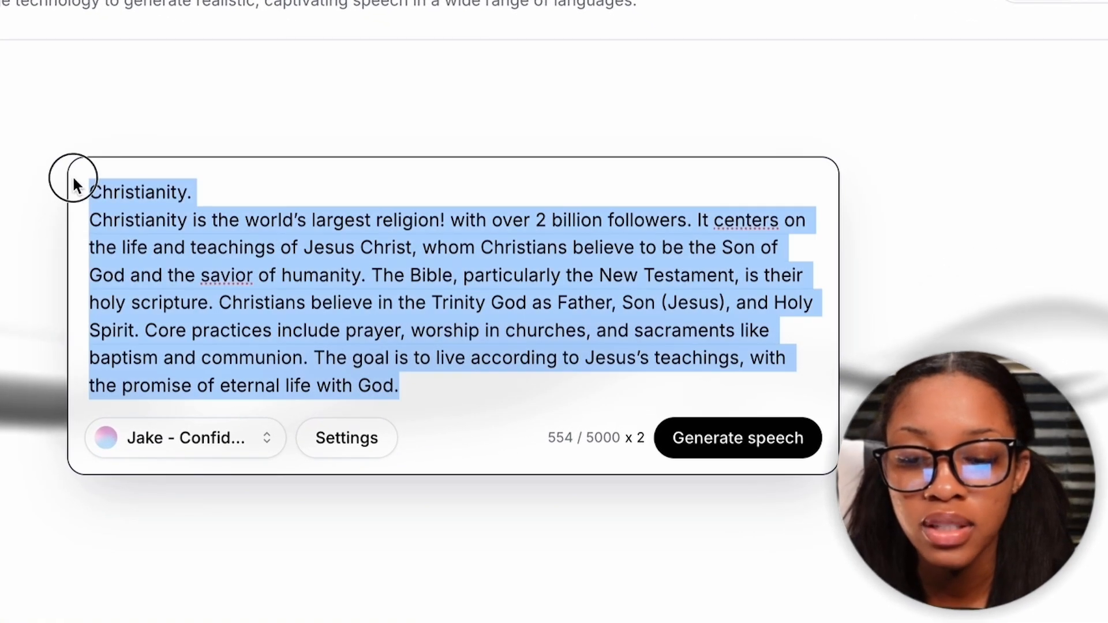
{"action": "key", "text": "BackSpace"}
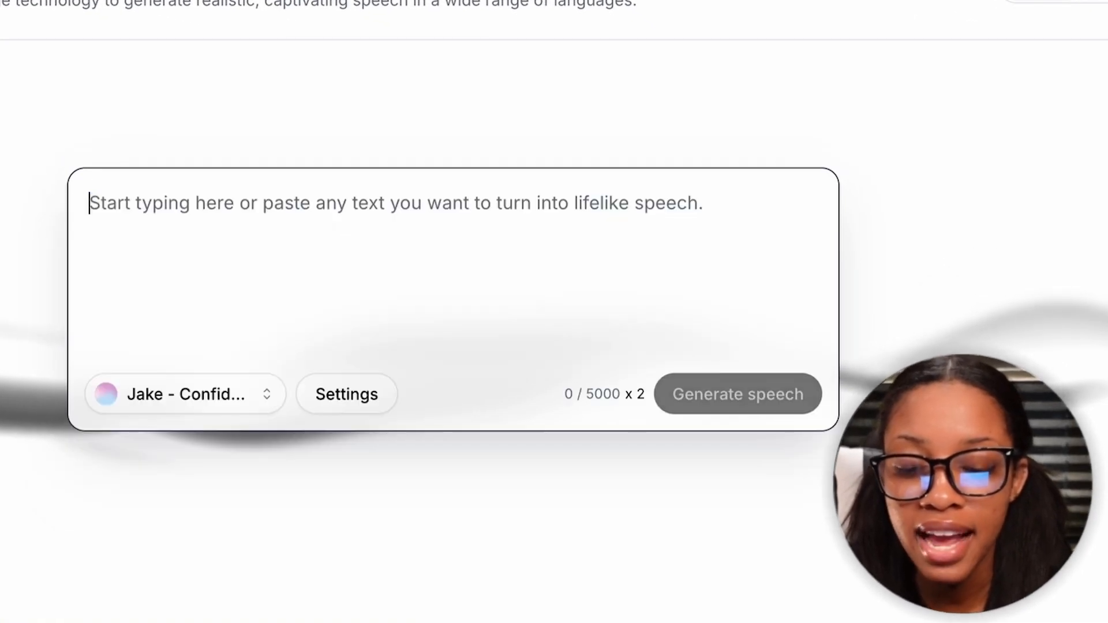
{"action": "key", "text": "ctrl+v"}
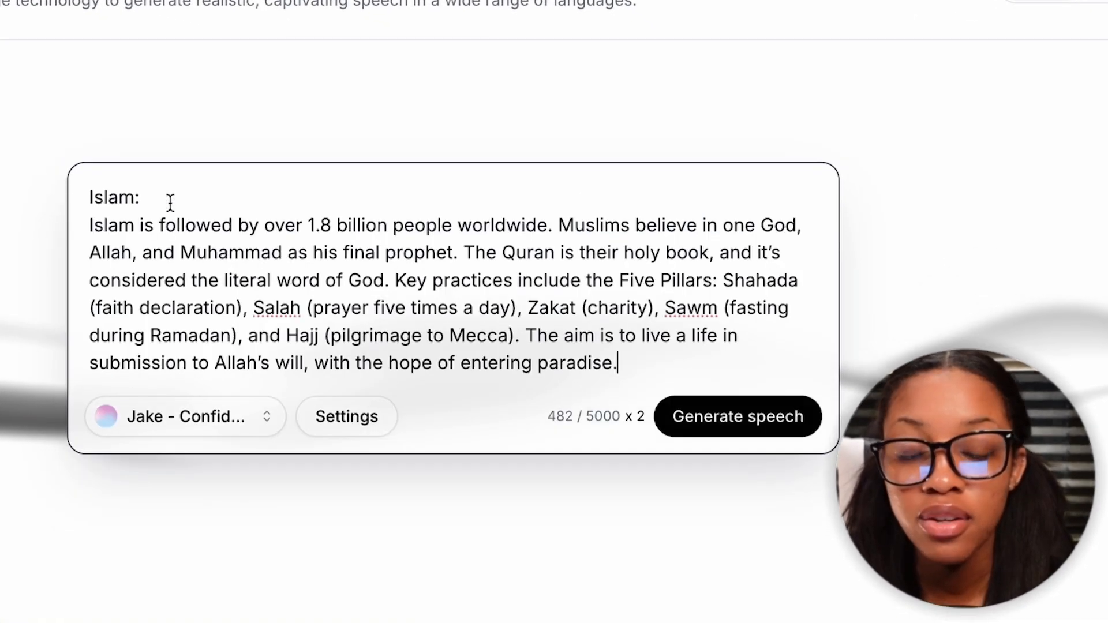
{"action": "left_click", "coordinate": [147, 185]}
{"action": "key", "text": "BackSpace"}
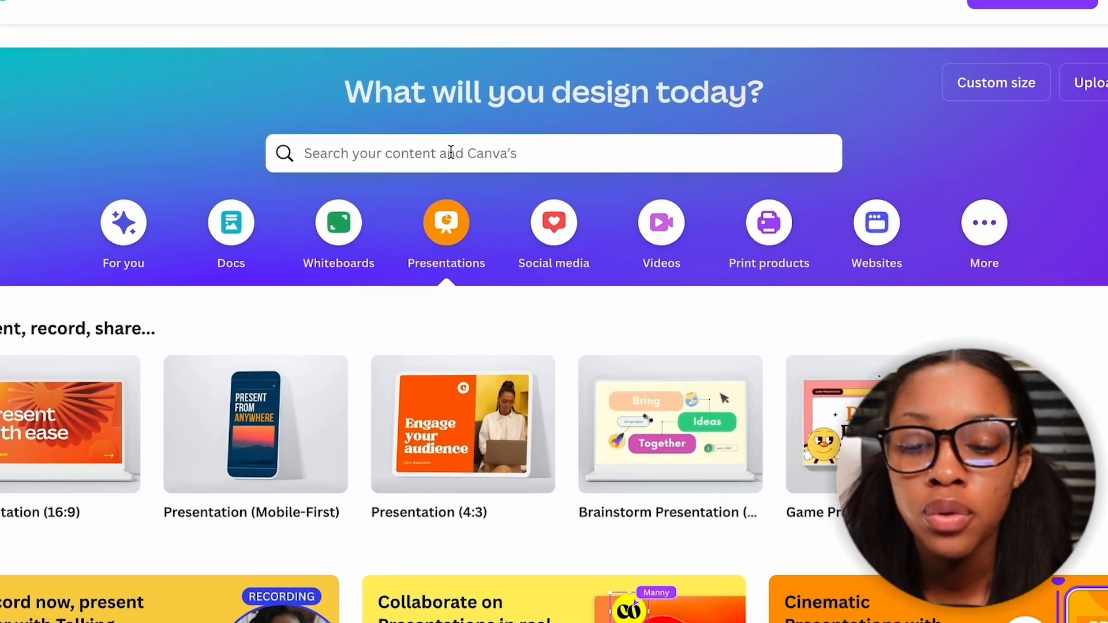
Step: Switch to Canva, search for YouTube Video Chapter templates and create a blank YouTube Video Chapter design
{"action": "left_click", "coordinate": [450, 172]}
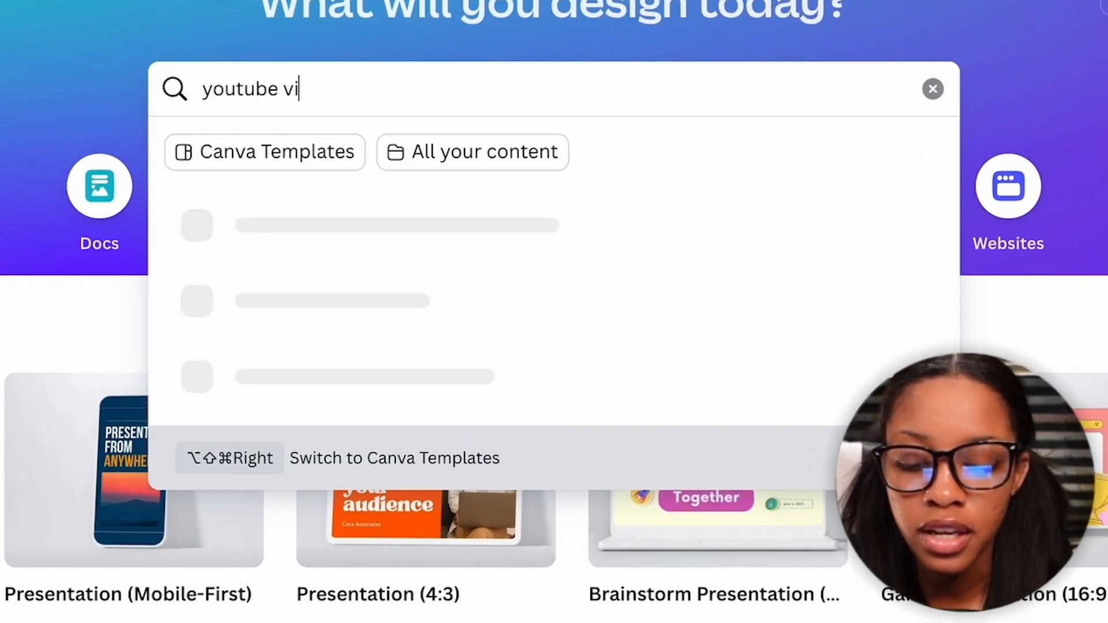
{"action": "type", "text": "youtube video chap"}
{"action": "left_click", "coordinate": [433, 357]}
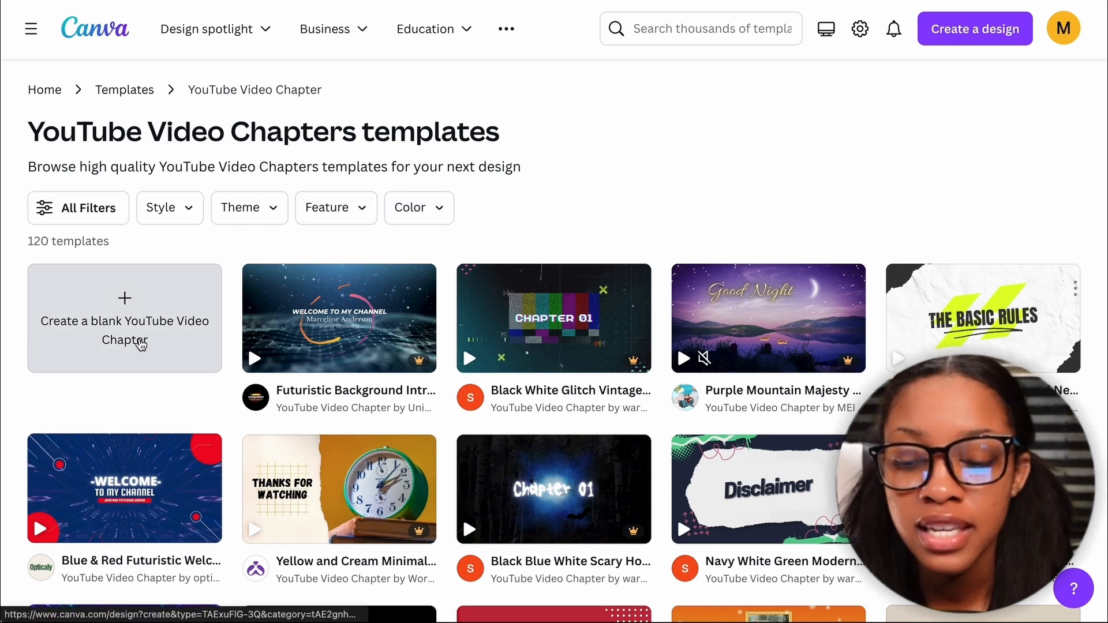
{"action": "left_click", "coordinate": [140, 339]}
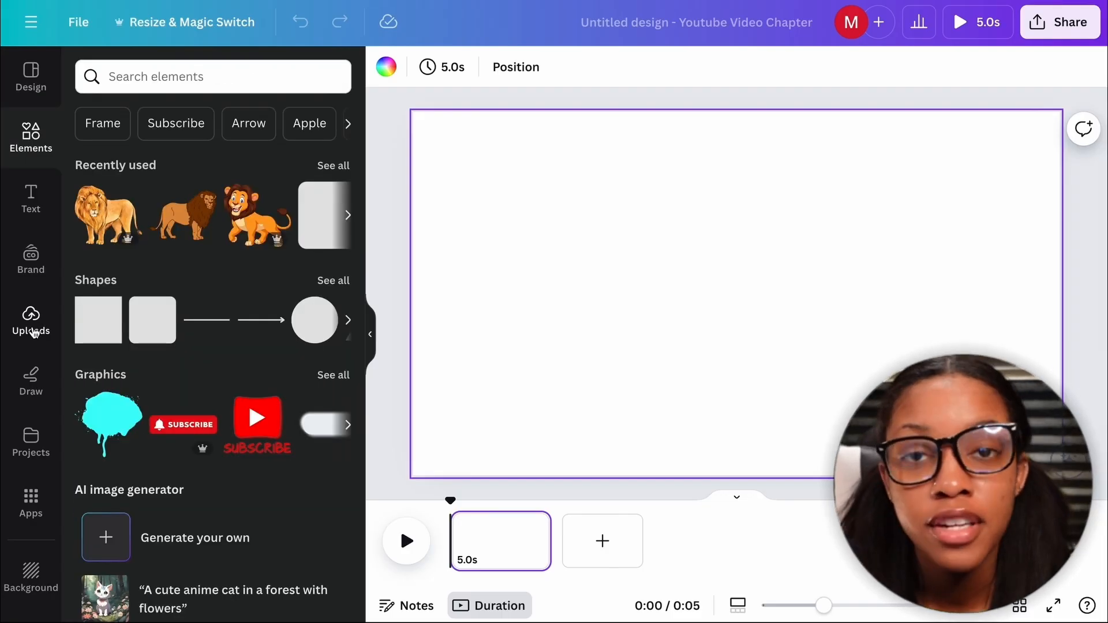
Step: Add the uploaded 36-second ElevenLabs voiceover to the timeline and move the playhead to about 2 seconds
{"action": "left_click", "coordinate": [33, 331]}
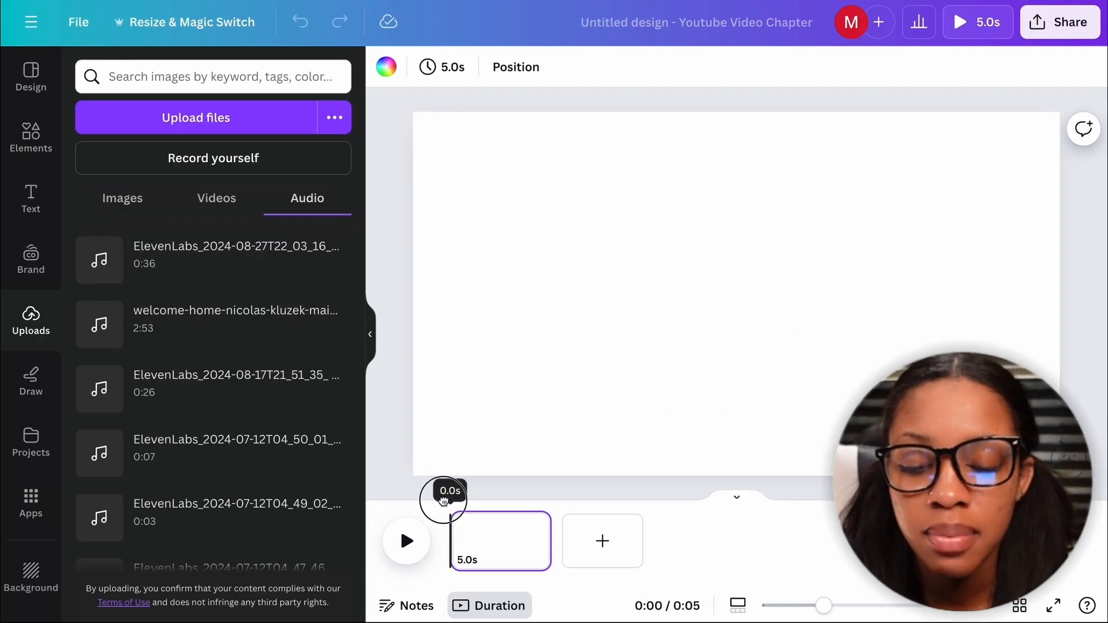
{"action": "left_click", "coordinate": [217, 267]}
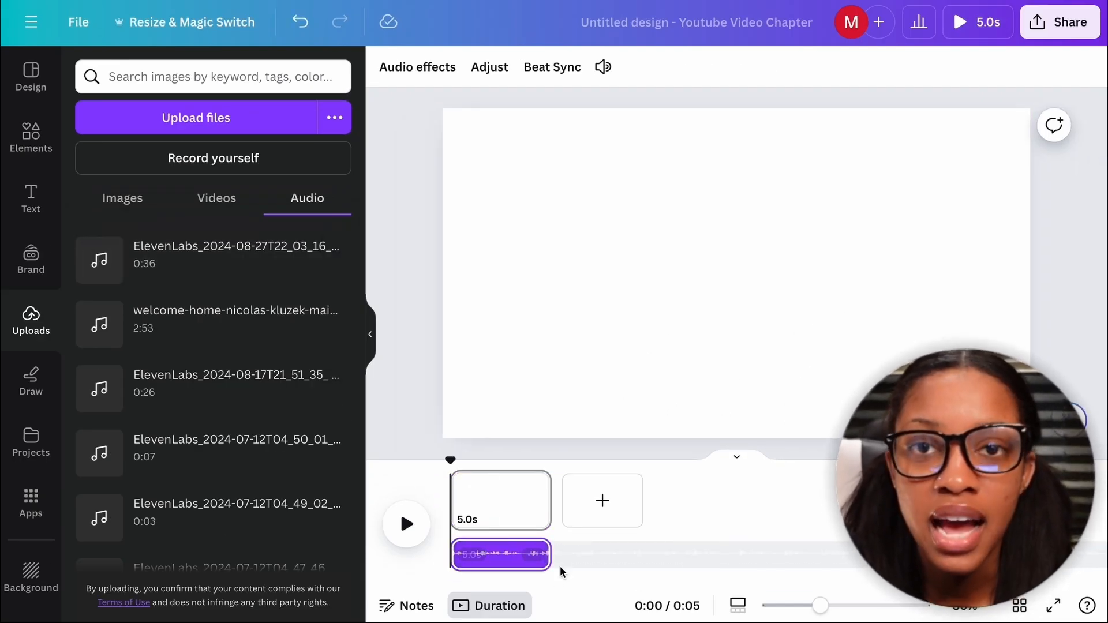
{"action": "left_click_drag", "start_coordinate": [450, 459], "coordinate": [501, 521]}
{"action": "scroll", "coordinate": [655, 559], "scroll_direction": "right", "scroll_amount": 2}
{"action": "scroll", "coordinate": [655, 559], "scroll_direction": "left", "scroll_amount": 1}
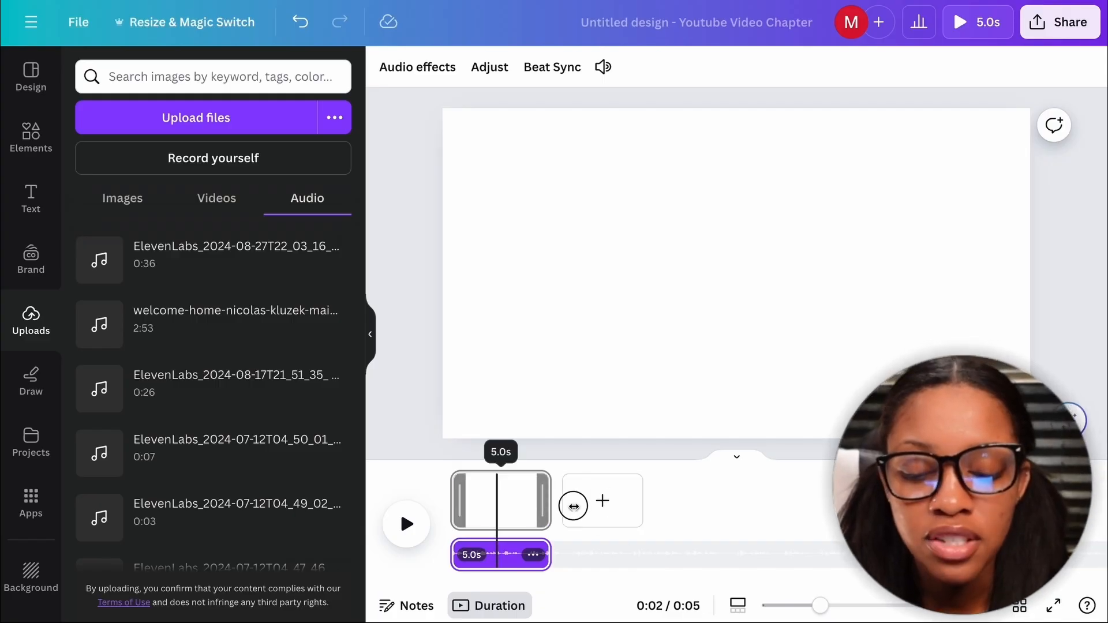
{"action": "left_click", "coordinate": [573, 505]}
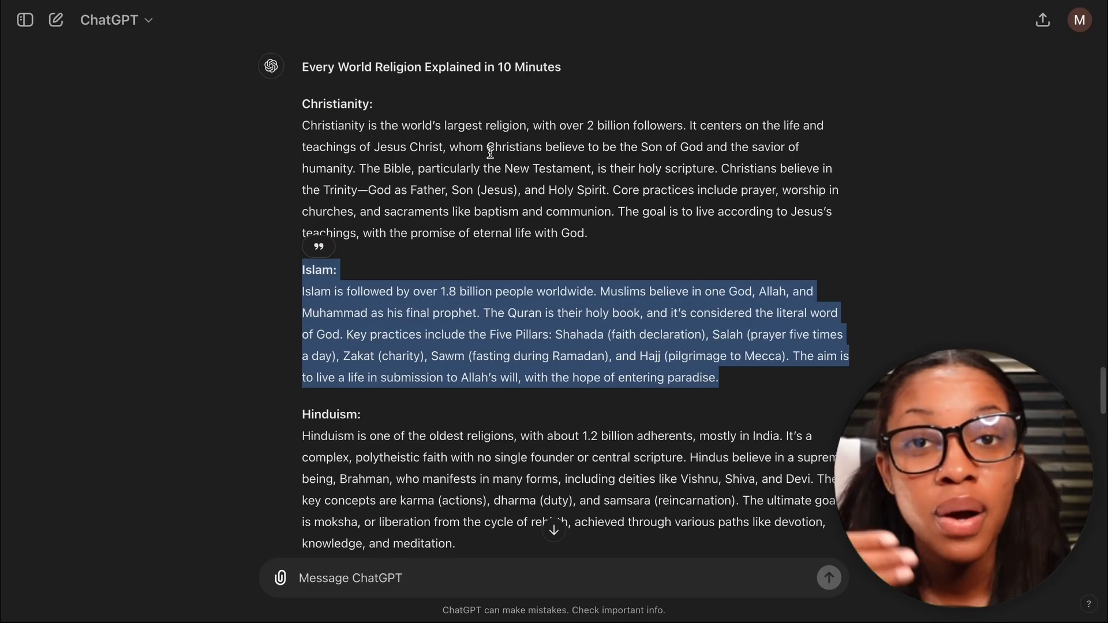
Step: Find christianity graphics among the elements and place the yellow church with the red roof in the page's upper-left area
{"action": "left_click", "coordinate": [473, 149]}
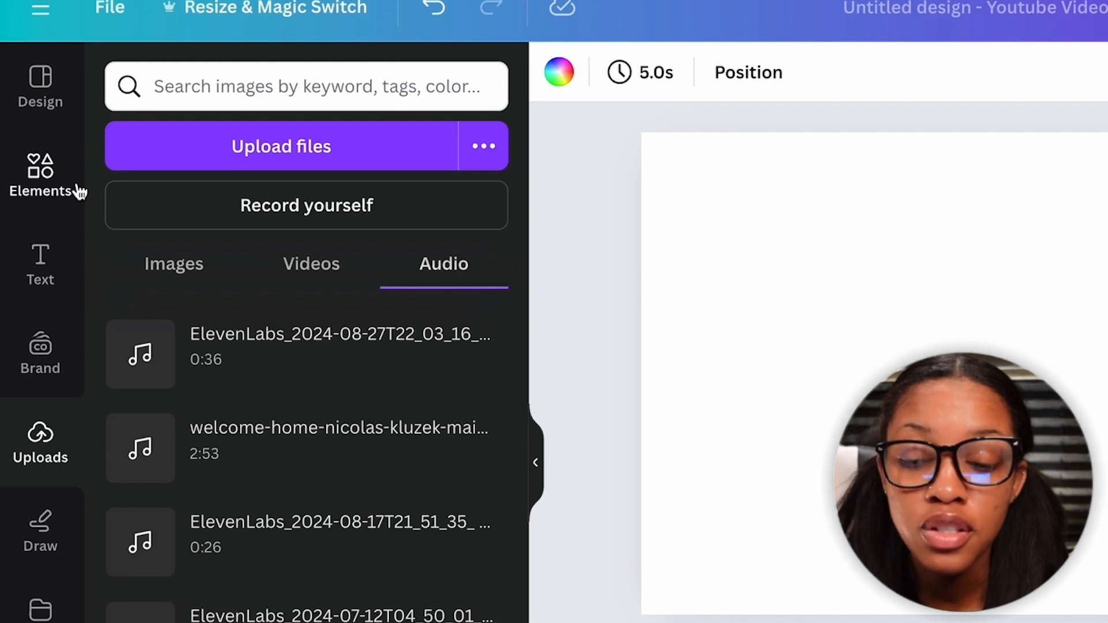
{"action": "left_click", "coordinate": [48, 171]}
{"action": "left_click", "coordinate": [229, 93]}
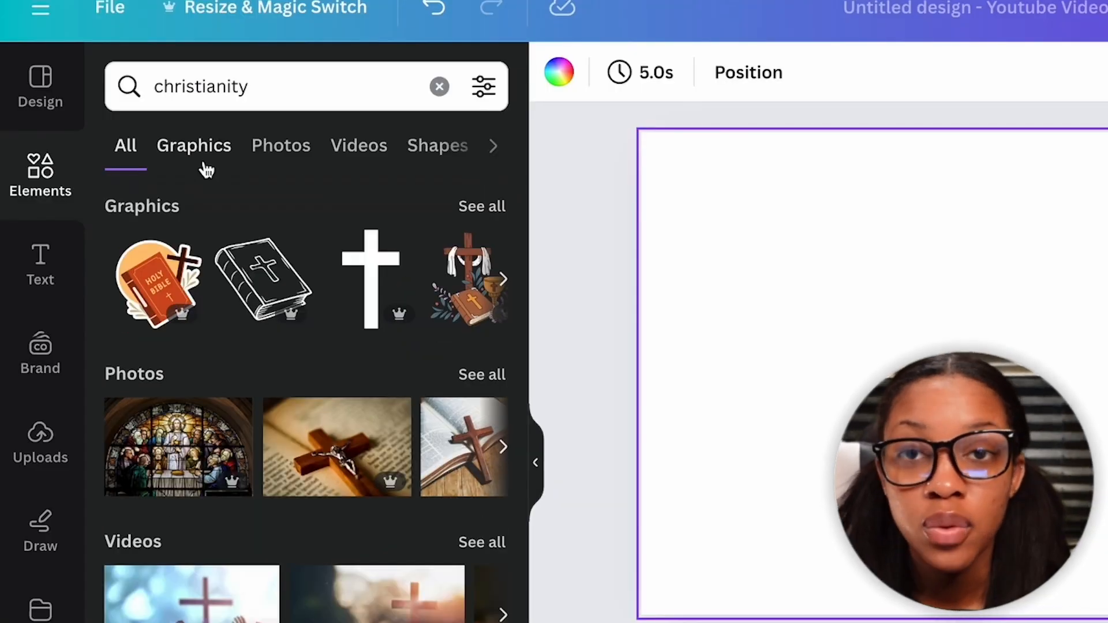
{"action": "left_click", "coordinate": [206, 168]}
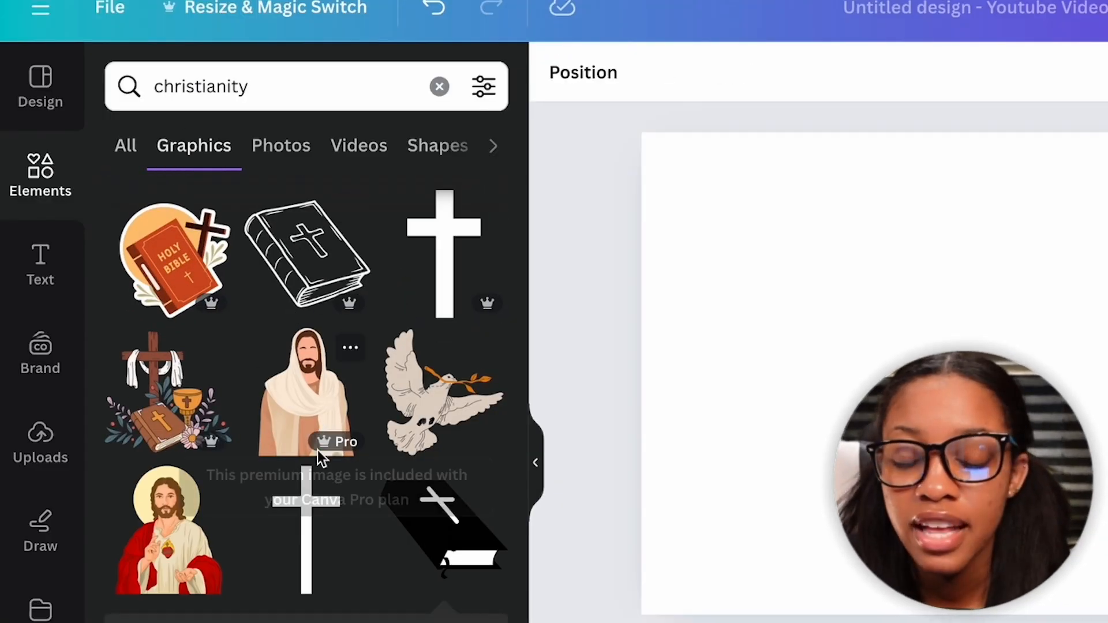
{"action": "scroll", "coordinate": [317, 450], "scroll_direction": "down", "scroll_amount": 5}
{"action": "scroll", "coordinate": [321, 458], "scroll_direction": "down", "scroll_amount": 1}
{"action": "scroll", "coordinate": [321, 458], "scroll_direction": "up", "scroll_amount": 5}
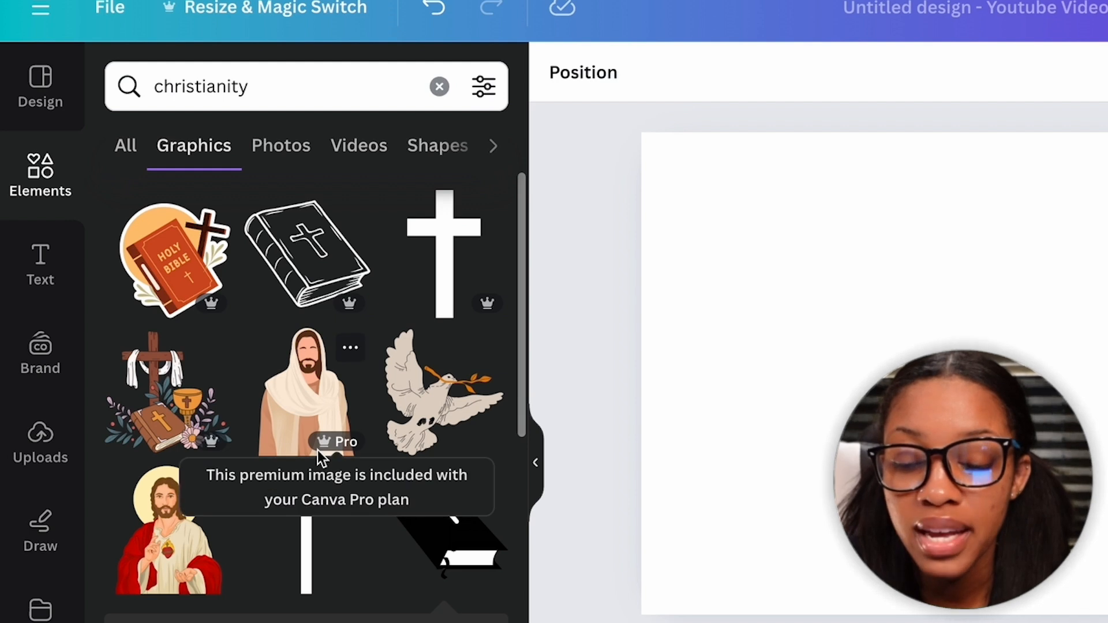
{"action": "scroll", "coordinate": [320, 458], "scroll_direction": "down", "scroll_amount": 5}
{"action": "scroll", "coordinate": [320, 458], "scroll_direction": "down", "scroll_amount": 2}
{"action": "scroll", "coordinate": [317, 450], "scroll_direction": "up", "scroll_amount": 1}
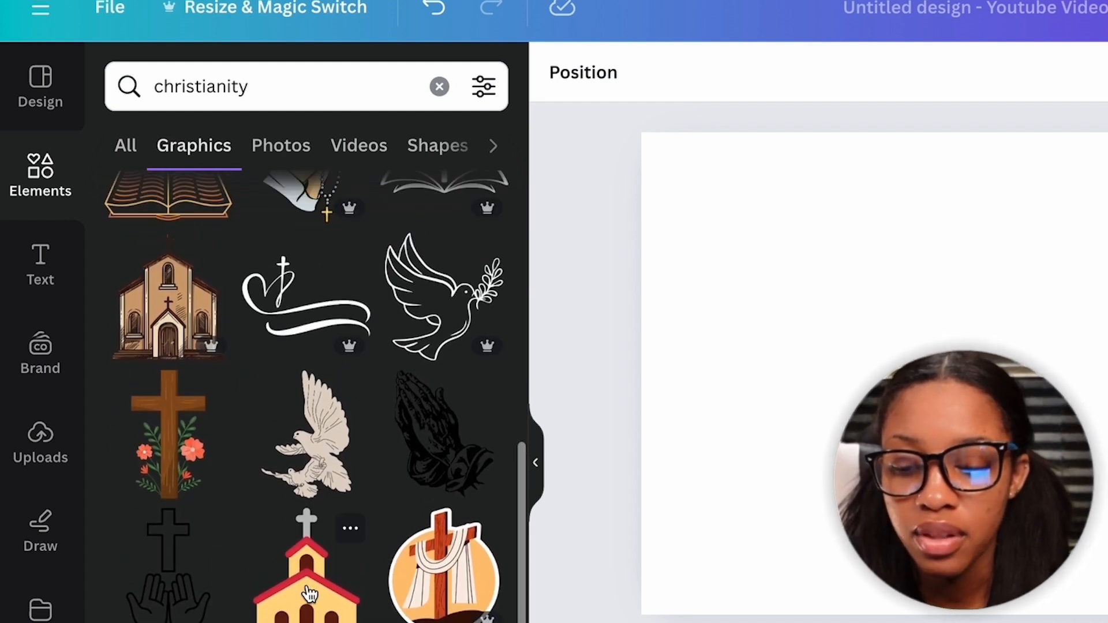
{"action": "left_click_drag", "start_coordinate": [304, 596], "coordinate": [722, 292]}
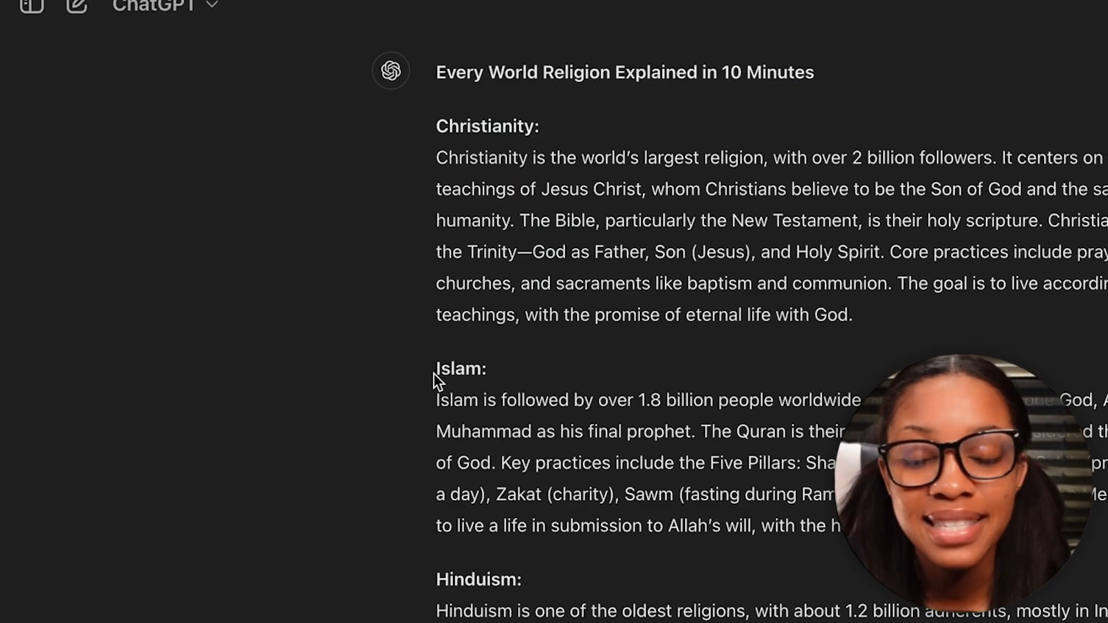
Step: Search the element graphics for Islam, using the heading copied from the ChatGPT script, and add the golden mosque to the page
{"action": "left_click_drag", "start_coordinate": [436, 369], "coordinate": [483, 369]}
{"action": "key", "text": "ctrl+c"}
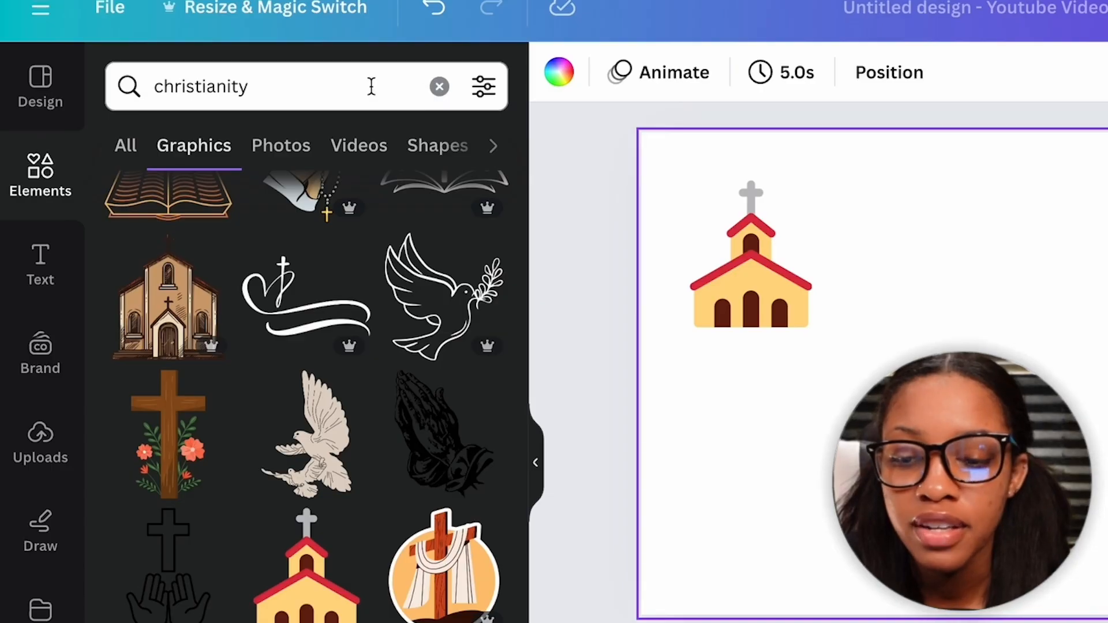
{"action": "left_click", "coordinate": [440, 88]}
{"action": "key", "text": "ctrl+v"}
{"action": "key", "text": "Return"}
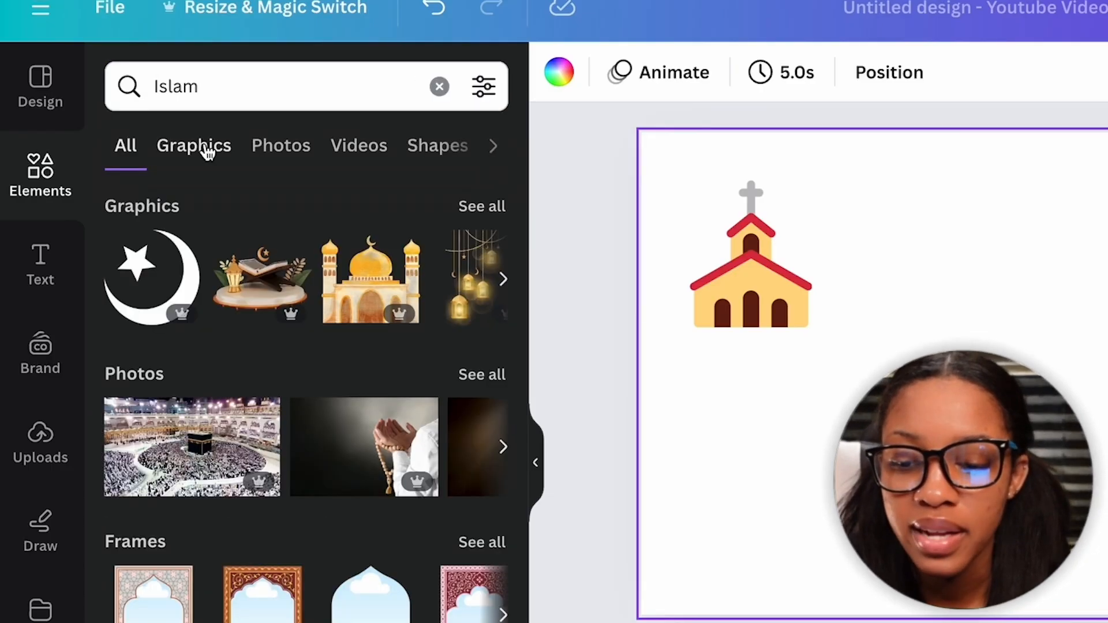
{"action": "left_click", "coordinate": [204, 149]}
{"action": "scroll", "coordinate": [292, 440], "scroll_direction": "down", "scroll_amount": 10}
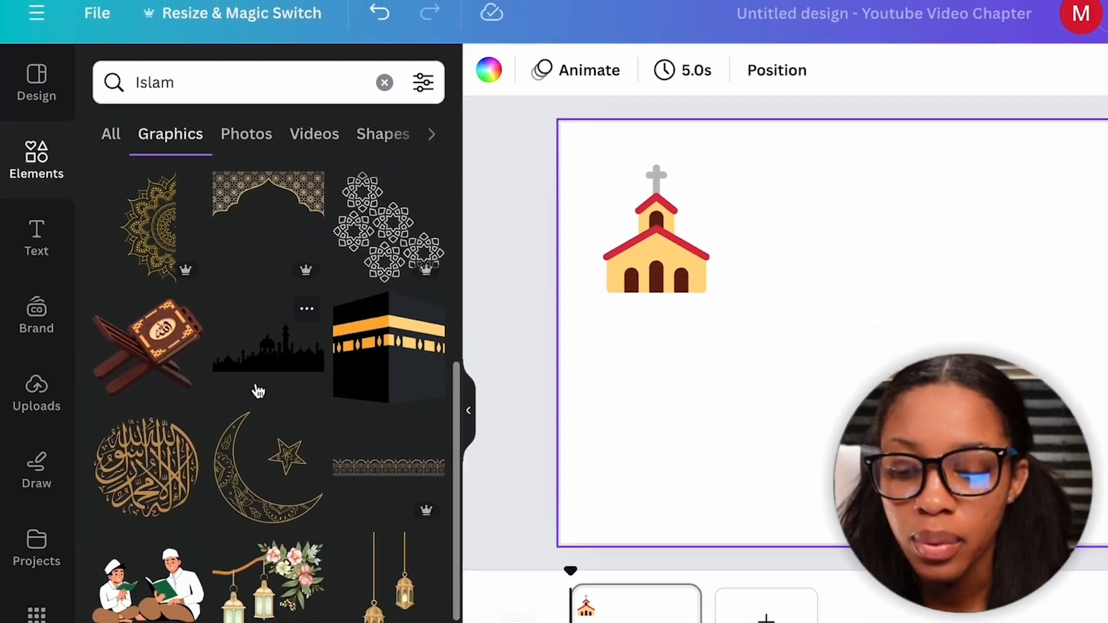
{"action": "scroll", "coordinate": [257, 392], "scroll_direction": "up", "scroll_amount": 10}
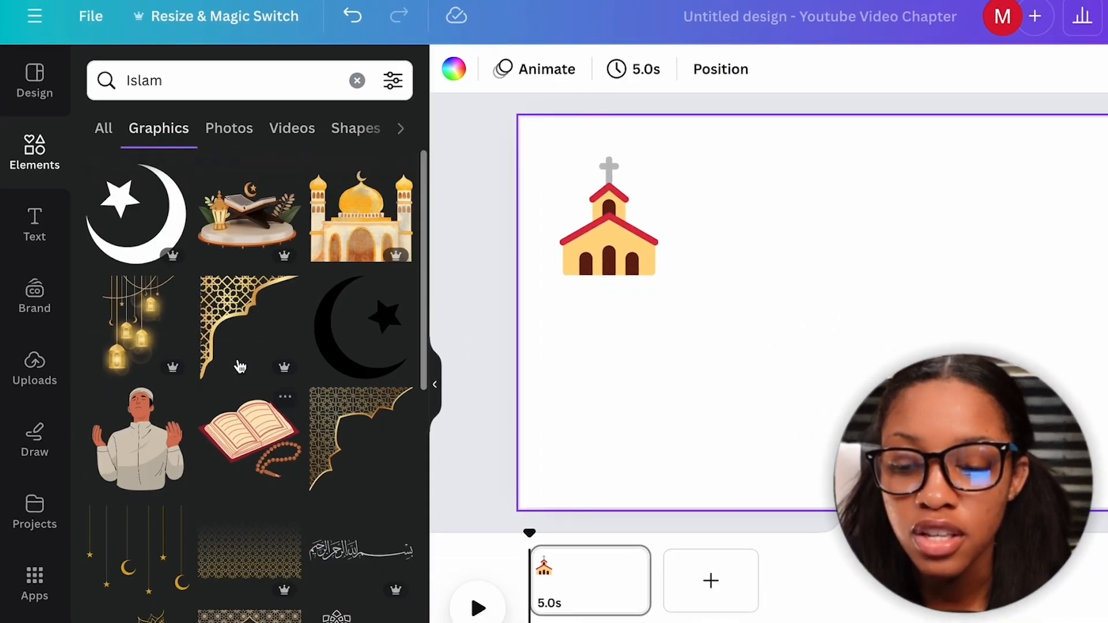
{"action": "left_click", "coordinate": [343, 224]}
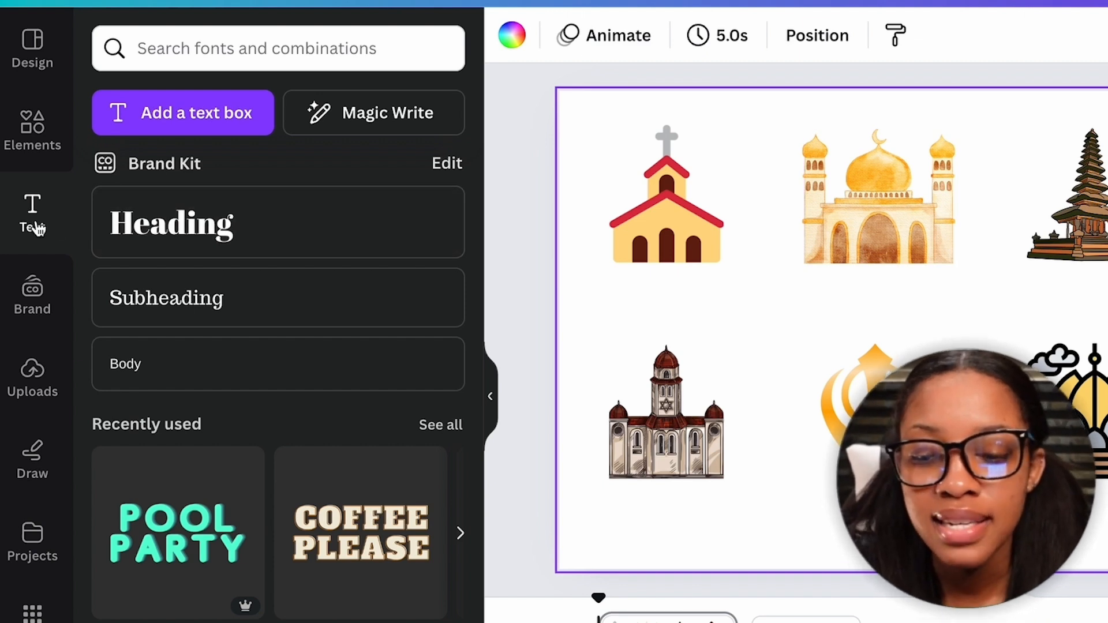
Step: Add a heading beneath the church graphic and replace its text with "Christianity" copied from the ChatGPT script
{"action": "left_click", "coordinate": [208, 218]}
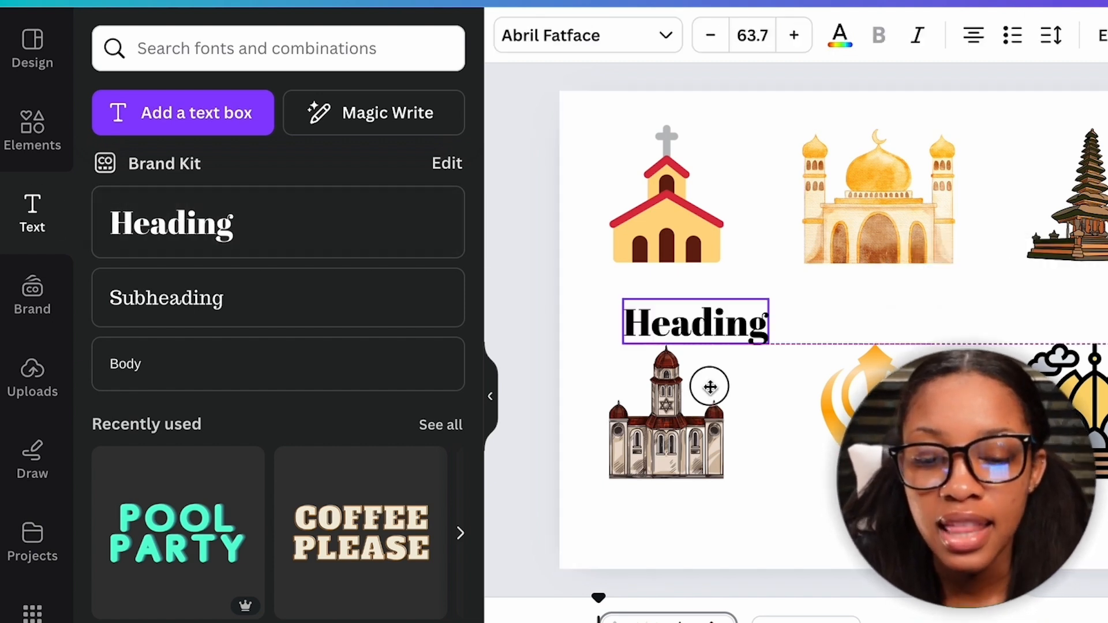
{"action": "left_click_drag", "start_coordinate": [710, 385], "coordinate": [698, 374]}
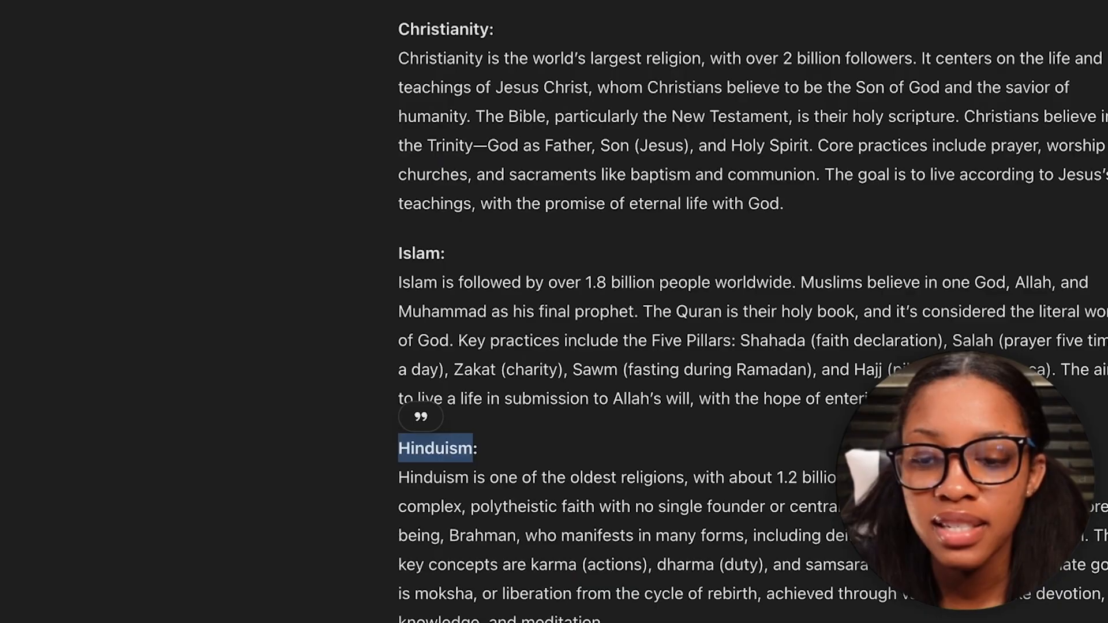
{"action": "left_click_drag", "start_coordinate": [491, 29], "coordinate": [400, 29]}
{"action": "key", "text": "ctrl+c"}
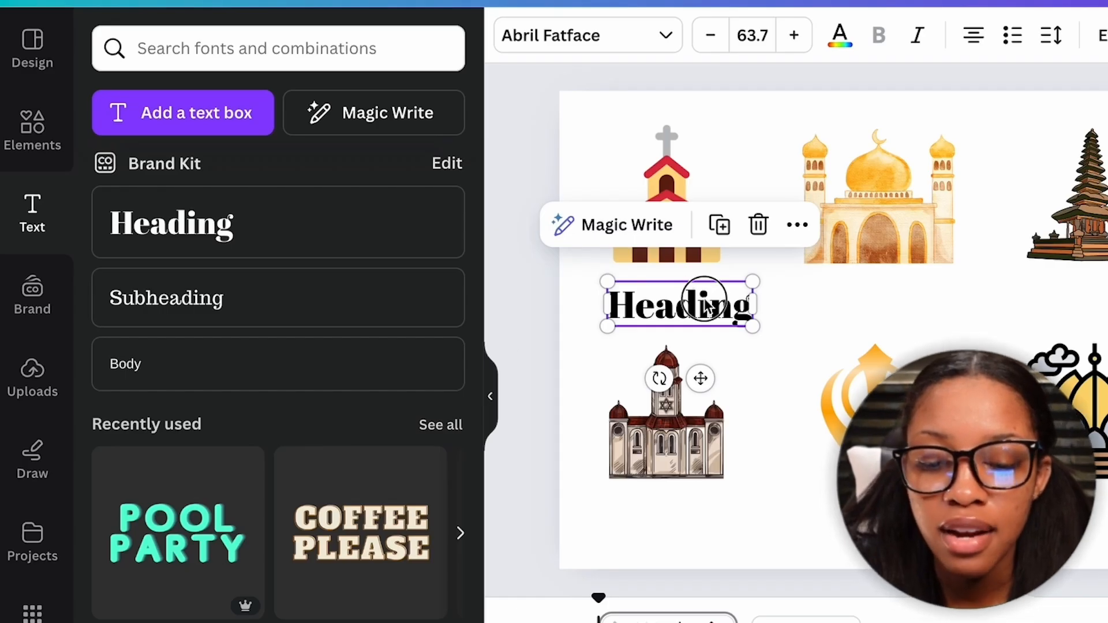
{"action": "double_click", "coordinate": [705, 305]}
{"action": "key", "text": "ctrl+v"}
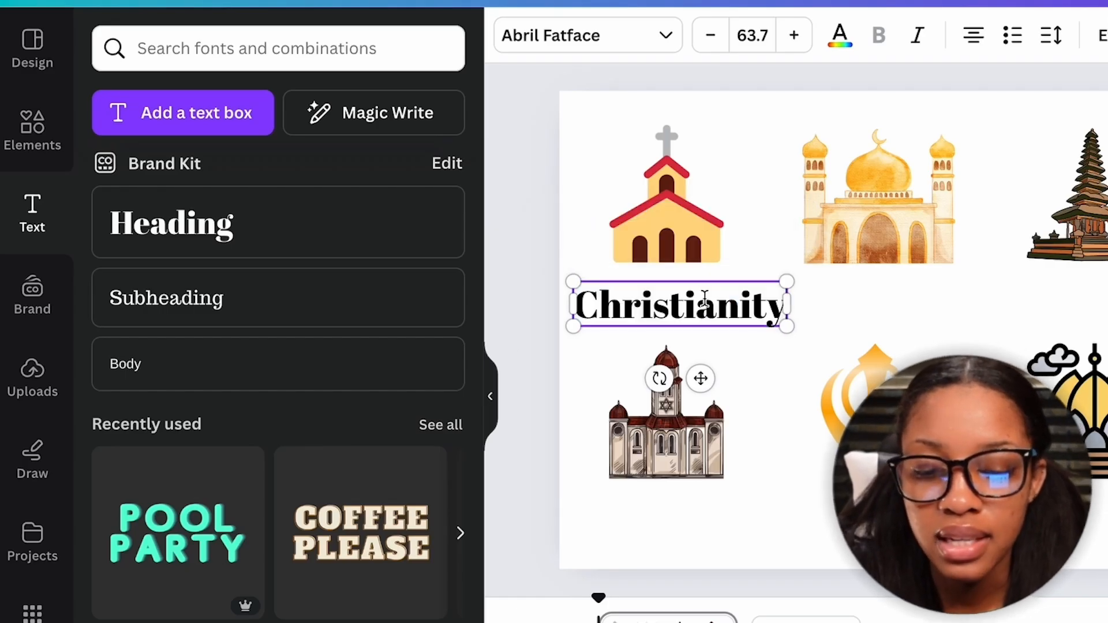
{"action": "left_click", "coordinate": [779, 371]}
Step: Change the Christianity heading's font to Comic Sans Bold and scale the text down to about size 49.8
{"action": "left_click", "coordinate": [714, 303]}
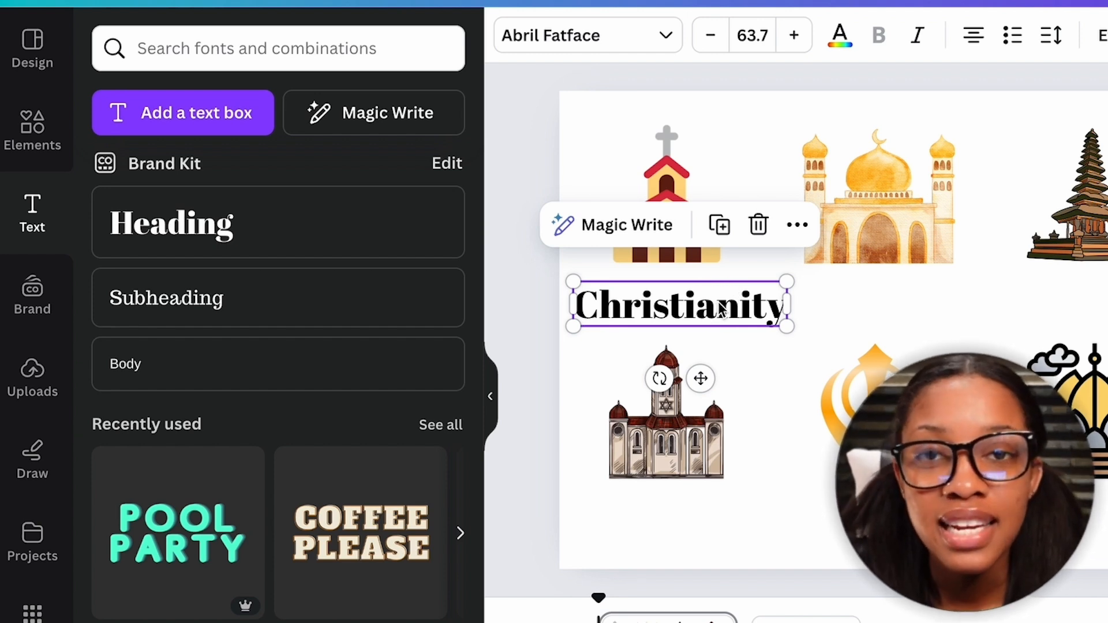
{"action": "left_click", "coordinate": [665, 37]}
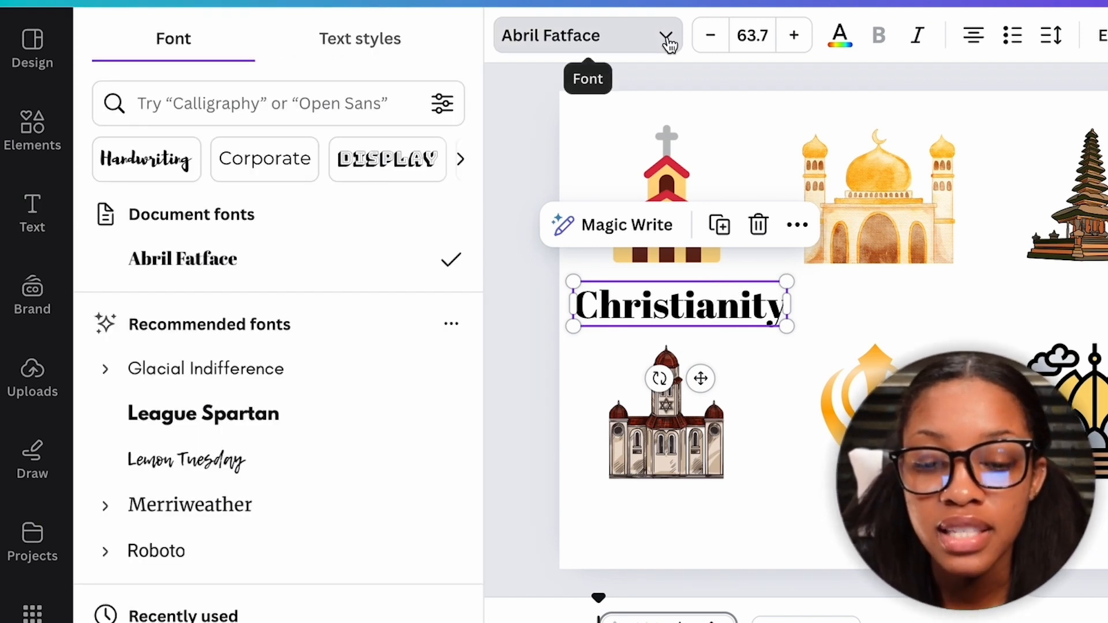
{"action": "left_click", "coordinate": [666, 37]}
{"action": "left_click", "coordinate": [666, 38]}
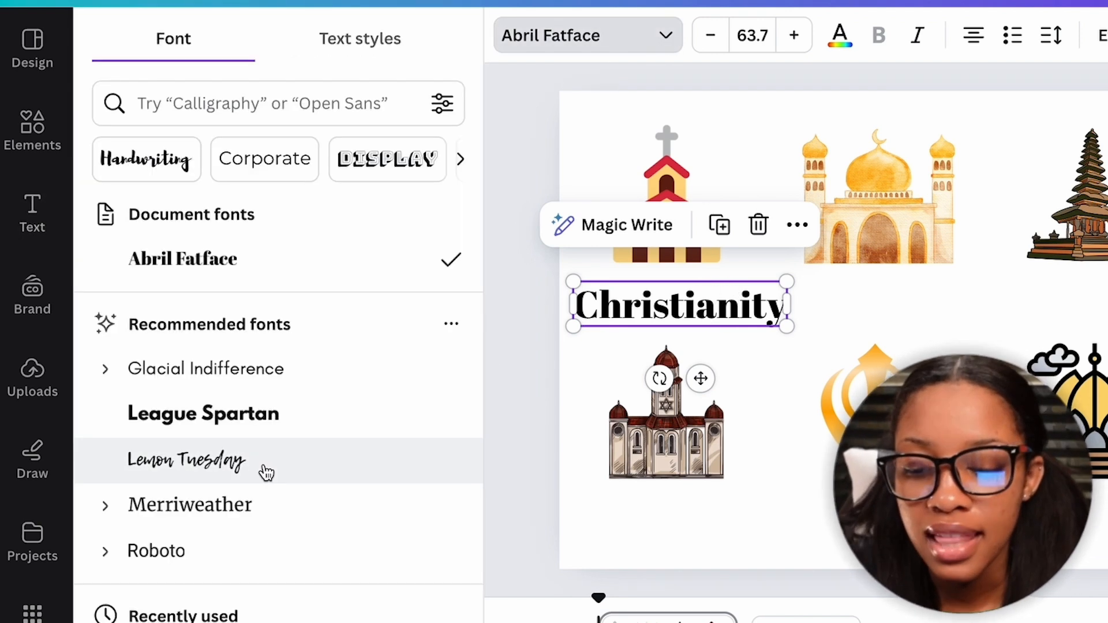
{"action": "left_click", "coordinate": [246, 100]}
{"action": "type", "text": "comic san"}
{"action": "left_click", "coordinate": [163, 505]}
{"action": "left_click_drag", "start_coordinate": [573, 281], "coordinate": [606, 277]}
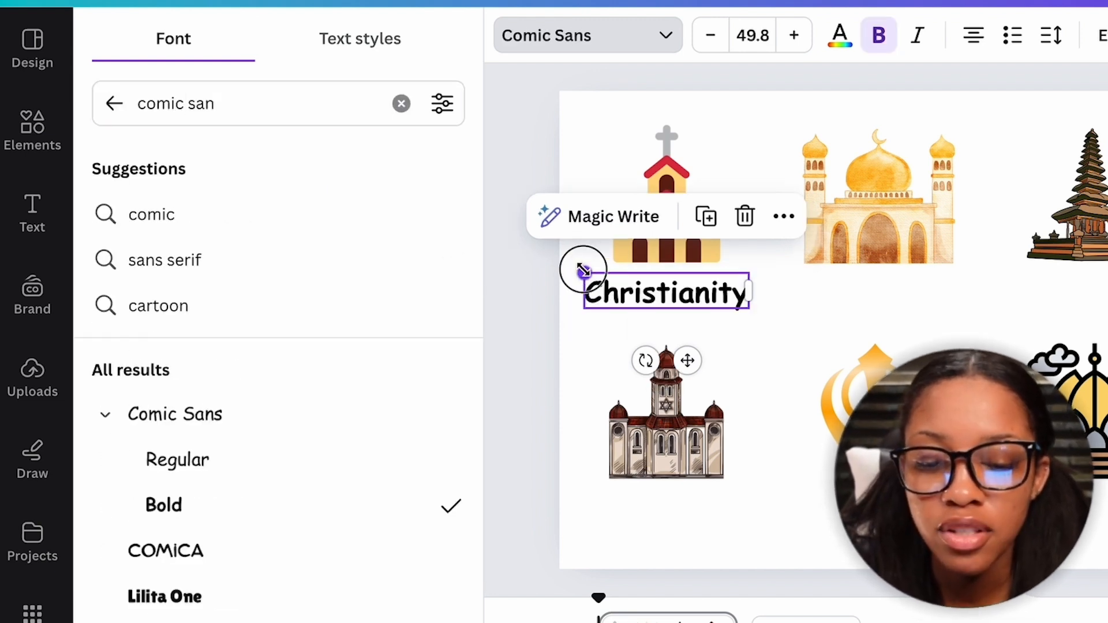
Step: Scale the Christianity heading down to about size 42.8 and try uppercase lettering on it
{"action": "left_click_drag", "start_coordinate": [696, 357], "coordinate": [685, 353]}
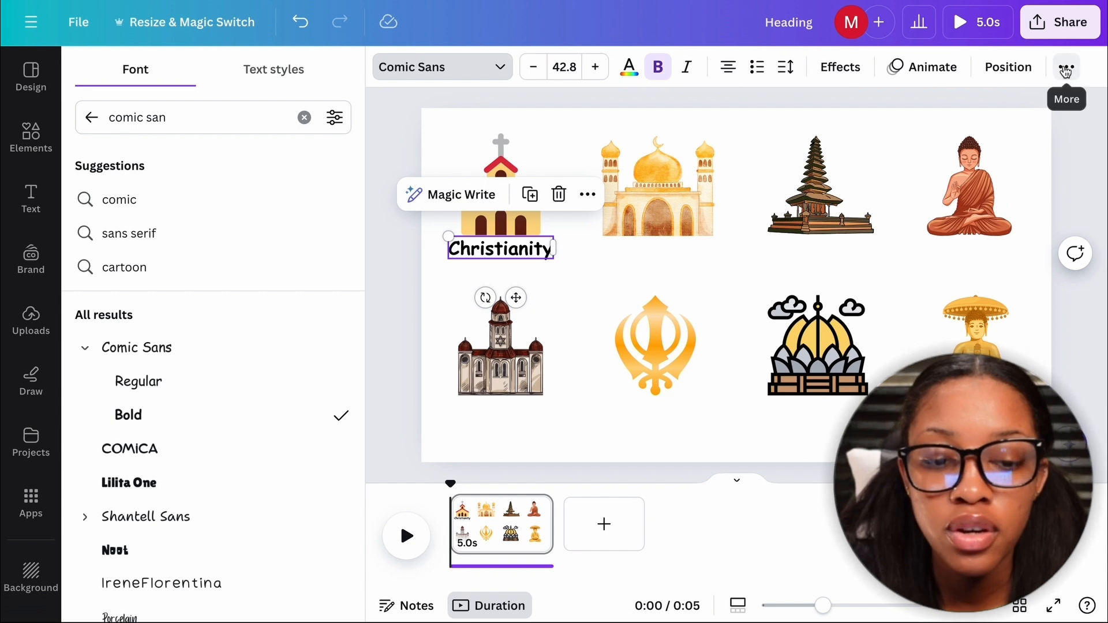
{"action": "left_click", "coordinate": [1065, 68]}
{"action": "left_click", "coordinate": [959, 108]}
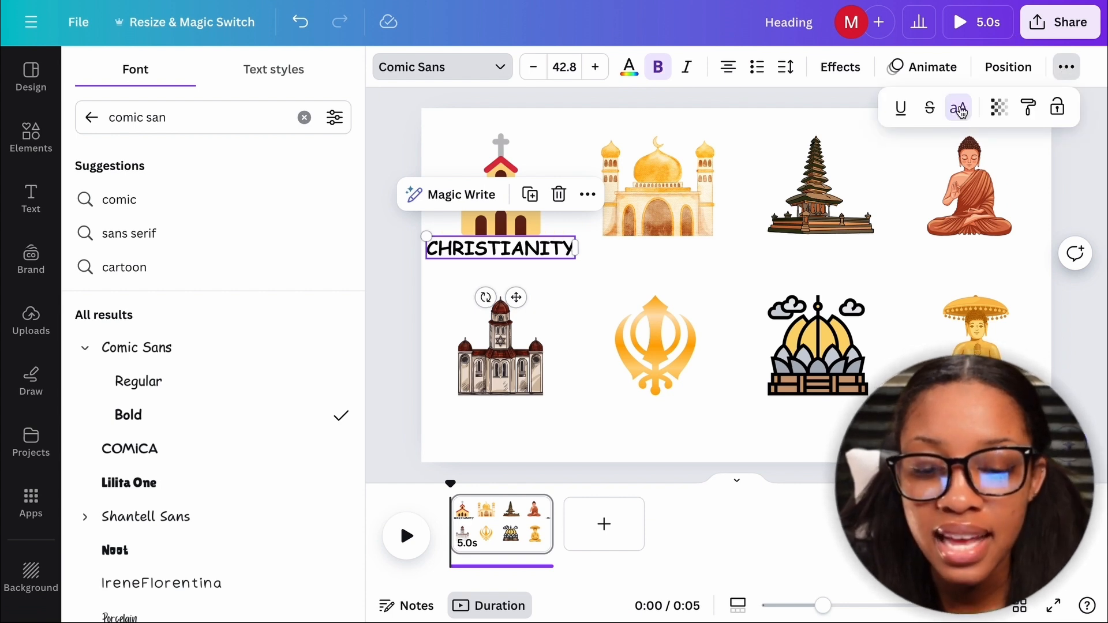
{"action": "left_click", "coordinate": [958, 108]}
{"action": "left_click", "coordinate": [686, 67]}
{"action": "left_click", "coordinate": [629, 68]}
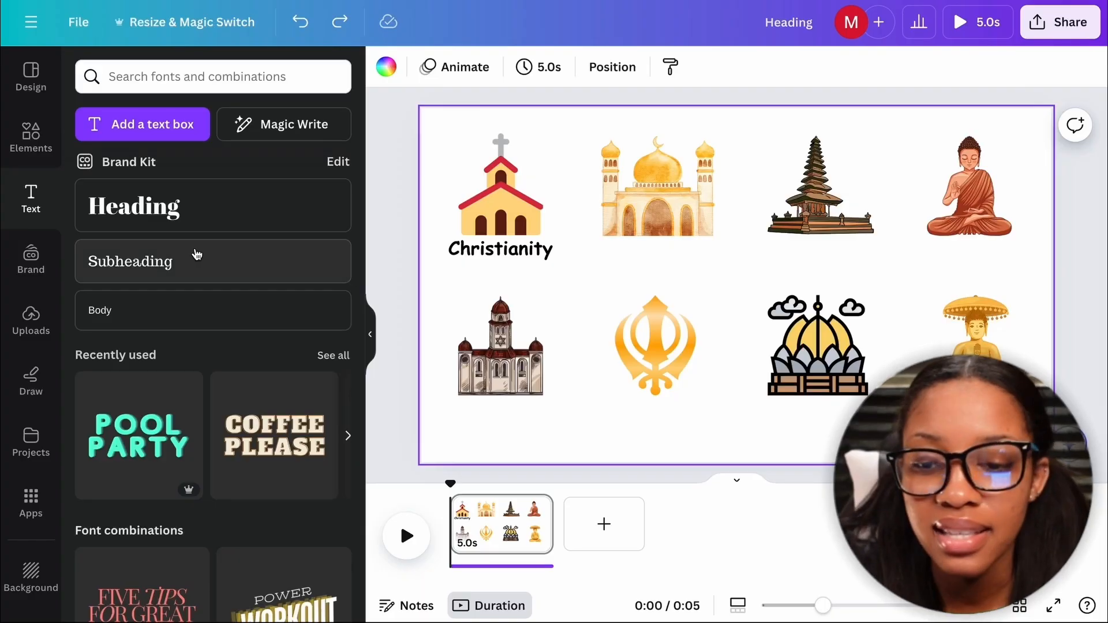
Step: Duplicate the Christianity heading and place the copy beneath the golden mosque
{"action": "left_click", "coordinate": [526, 257]}
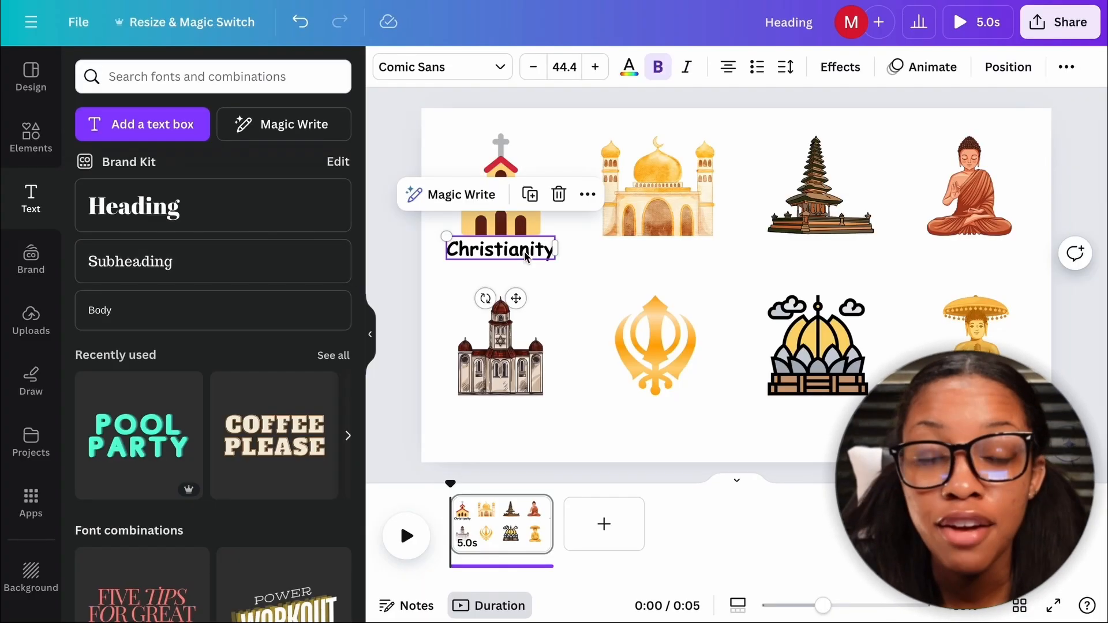
{"action": "right_click", "coordinate": [526, 257]}
{"action": "left_click", "coordinate": [593, 282]}
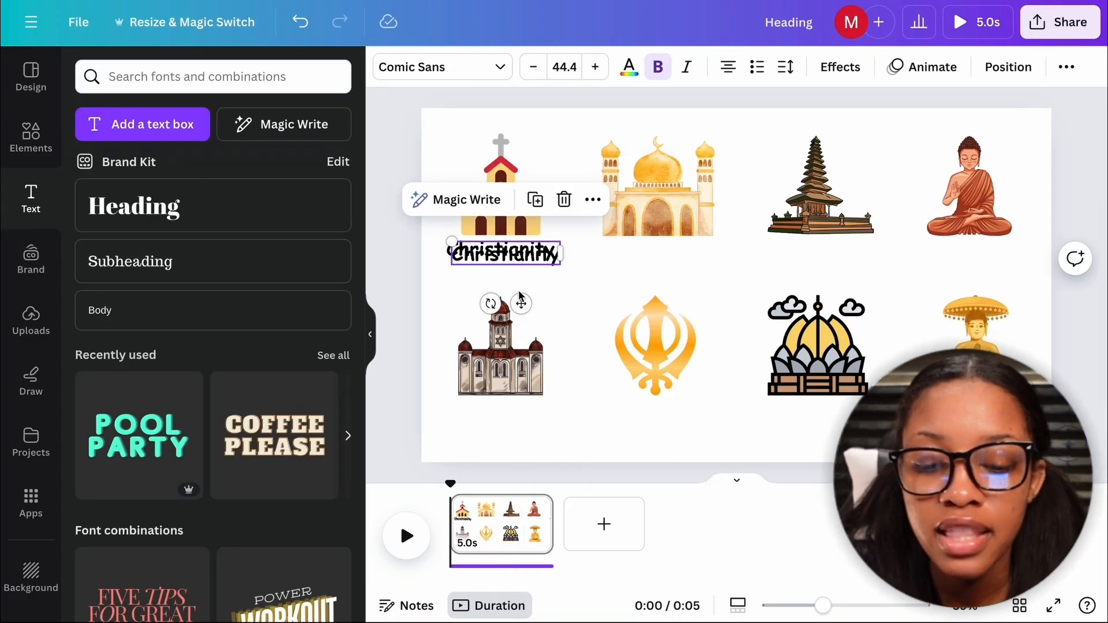
{"action": "left_click_drag", "start_coordinate": [521, 305], "coordinate": [670, 300]}
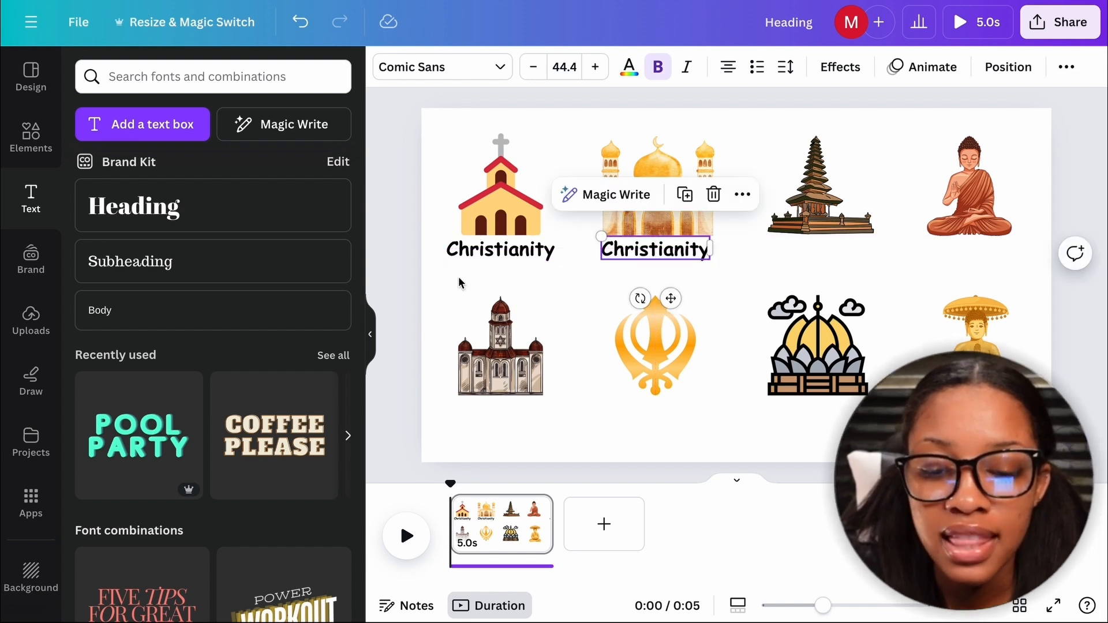
Step: Duplicate the church and mosque headings together and place the copies beneath the pagoda-style temple and the seated Buddha
{"action": "left_click_drag", "start_coordinate": [457, 279], "coordinate": [950, 257]}
{"action": "key", "text": "ctrl+d"}
{"action": "left_click", "coordinate": [430, 265]}
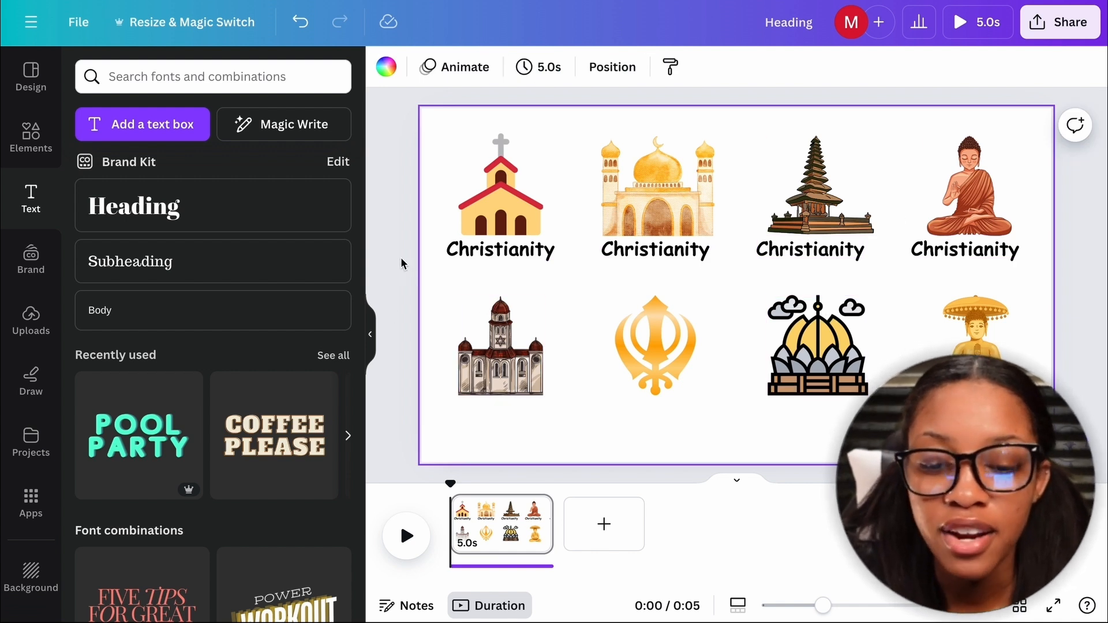
Step: Duplicate the row of four headings beneath the lower graphics and shift the whole arrangement to centre it on the page
{"action": "left_click_drag", "start_coordinate": [401, 264], "coordinate": [1033, 267]}
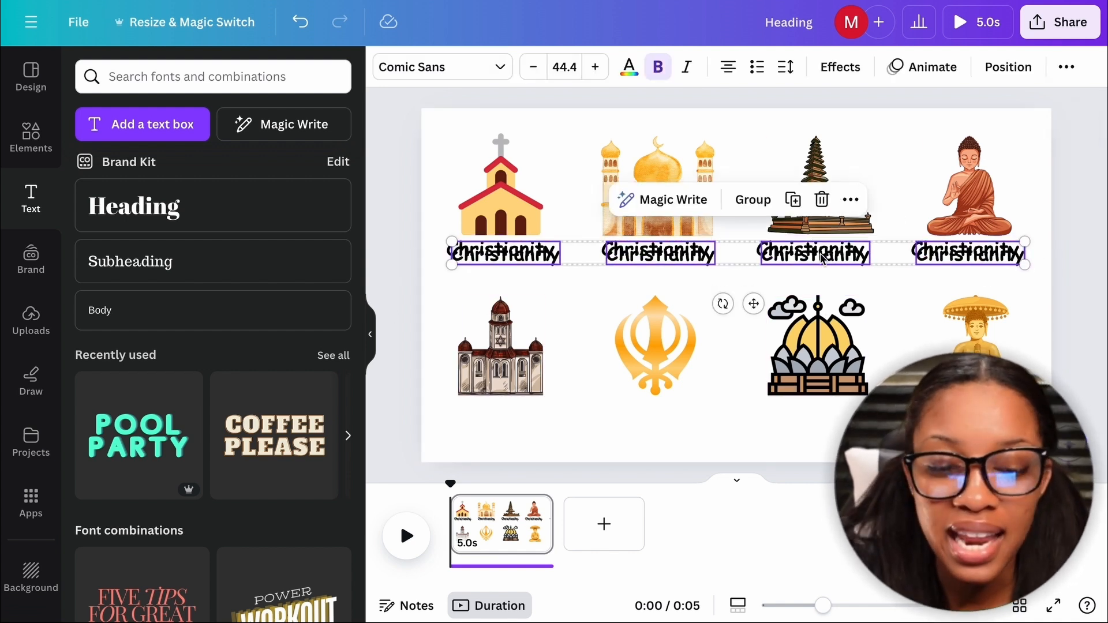
{"action": "left_click_drag", "start_coordinate": [822, 258], "coordinate": [815, 415]}
{"action": "left_click_drag", "start_coordinate": [407, 141], "coordinate": [1030, 450]}
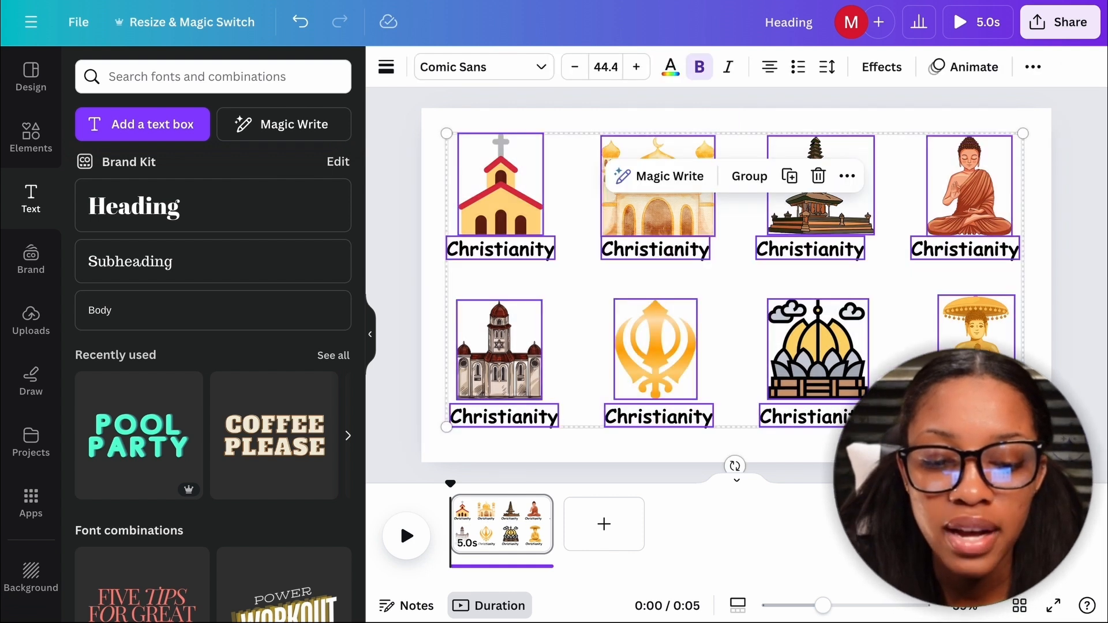
{"action": "mouse_move", "coordinate": [990, 377]}
{"action": "left_mouse_down"}
{"action": "mouse_move", "coordinate": [991, 365]}
{"action": "mouse_move", "coordinate": [983, 370]}
{"action": "mouse_move", "coordinate": [992, 378]}
{"action": "left_mouse_up"}
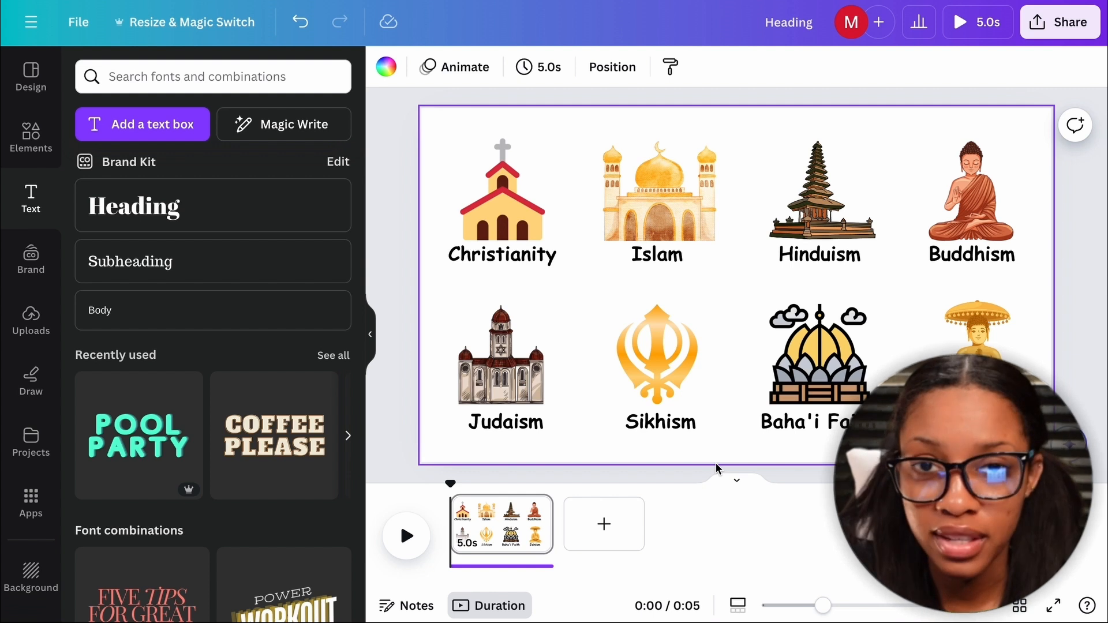
Step: Play the start of the voiceover track and trim the overview page's duration to 0.9 seconds
{"action": "left_click", "coordinate": [484, 567]}
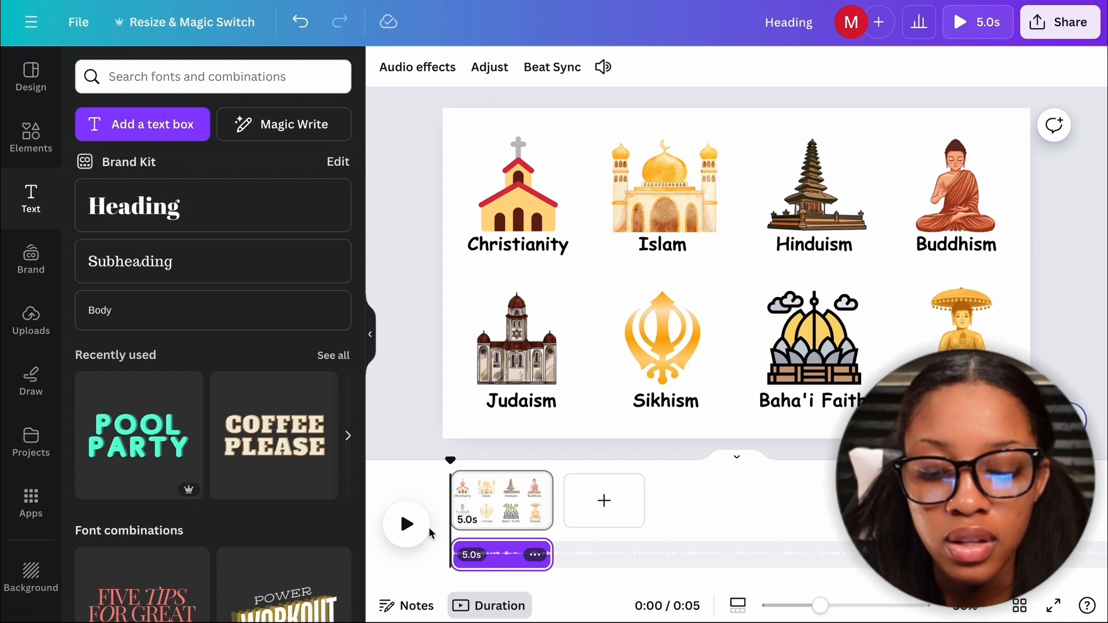
{"action": "left_click", "coordinate": [407, 525]}
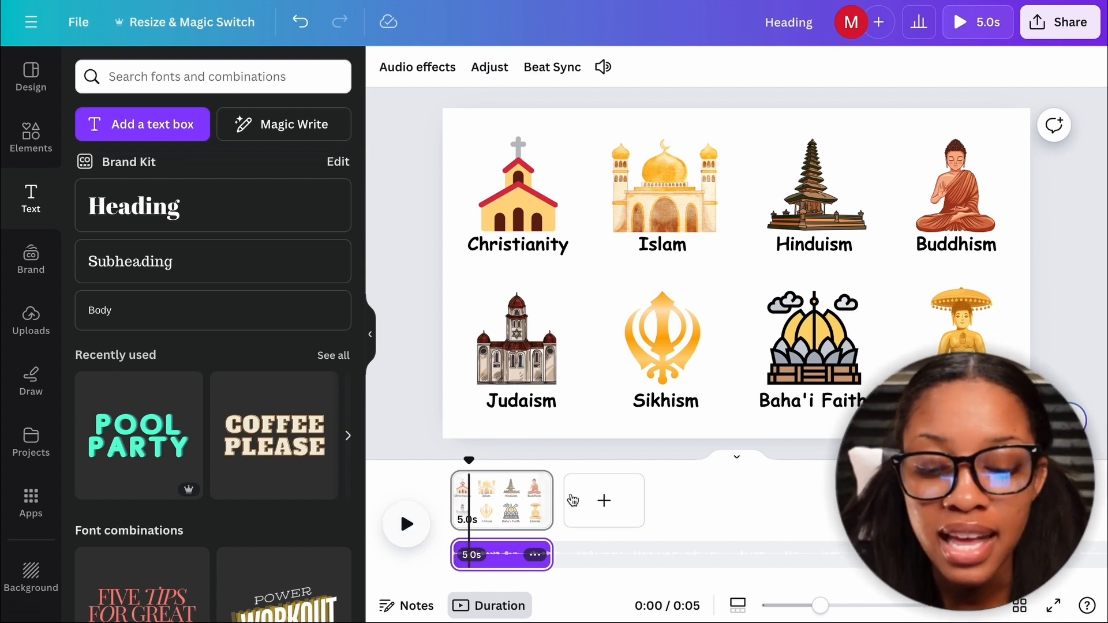
{"action": "left_click_drag", "start_coordinate": [552, 500], "coordinate": [465, 511]}
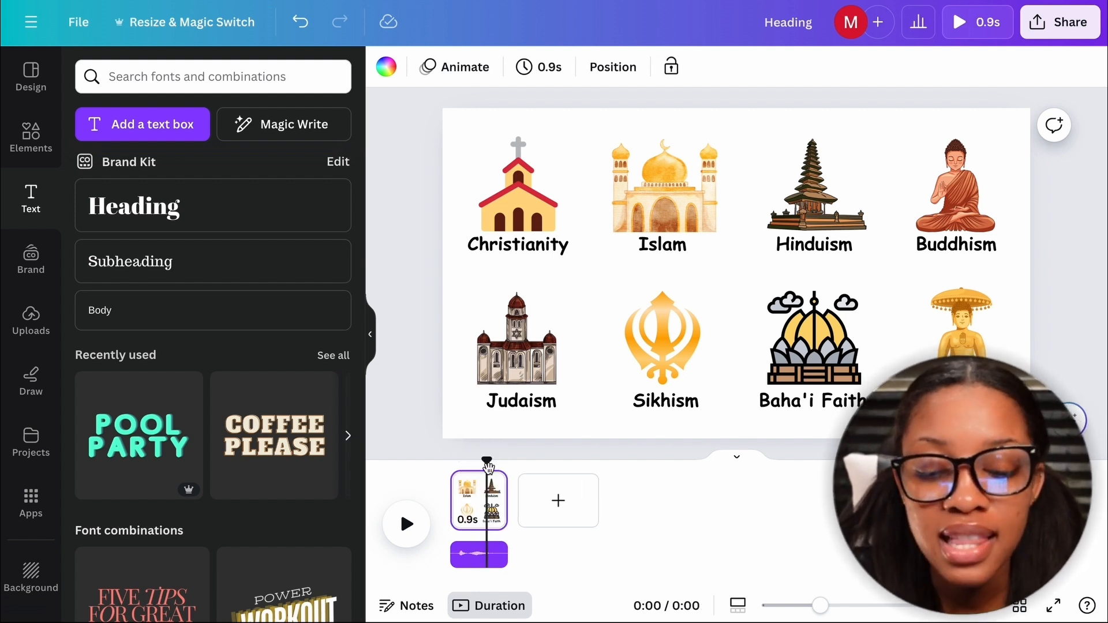
{"action": "left_click_drag", "start_coordinate": [487, 462], "coordinate": [507, 460]}
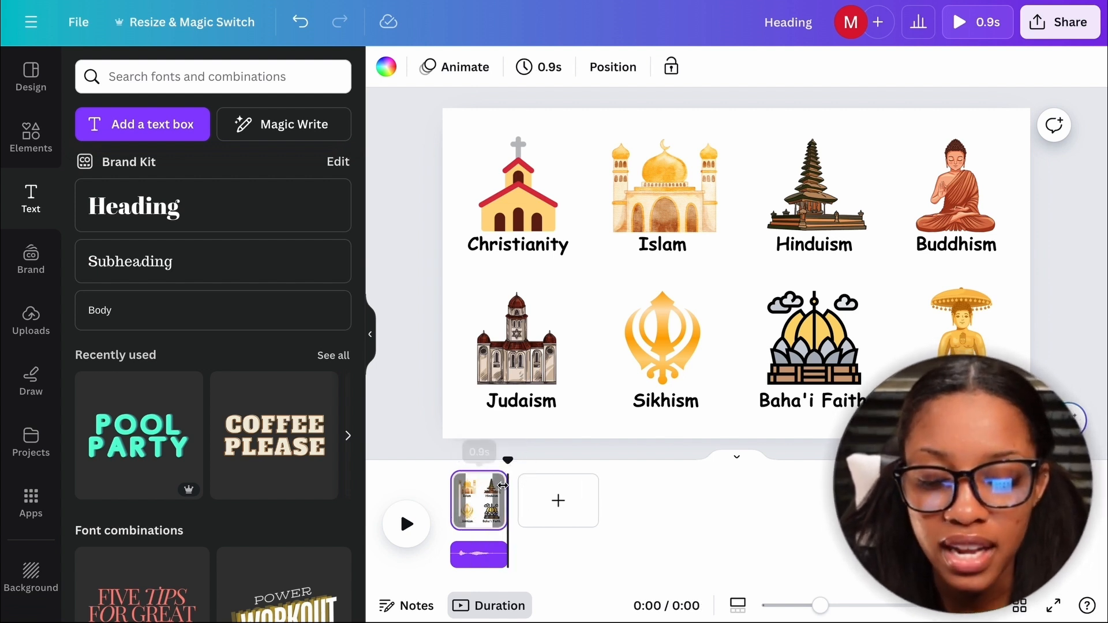
Step: Duplicate the overview page on the timeline and lengthen the copy to 3.9 seconds
{"action": "left_click", "coordinate": [489, 483]}
{"action": "left_click", "coordinate": [573, 170]}
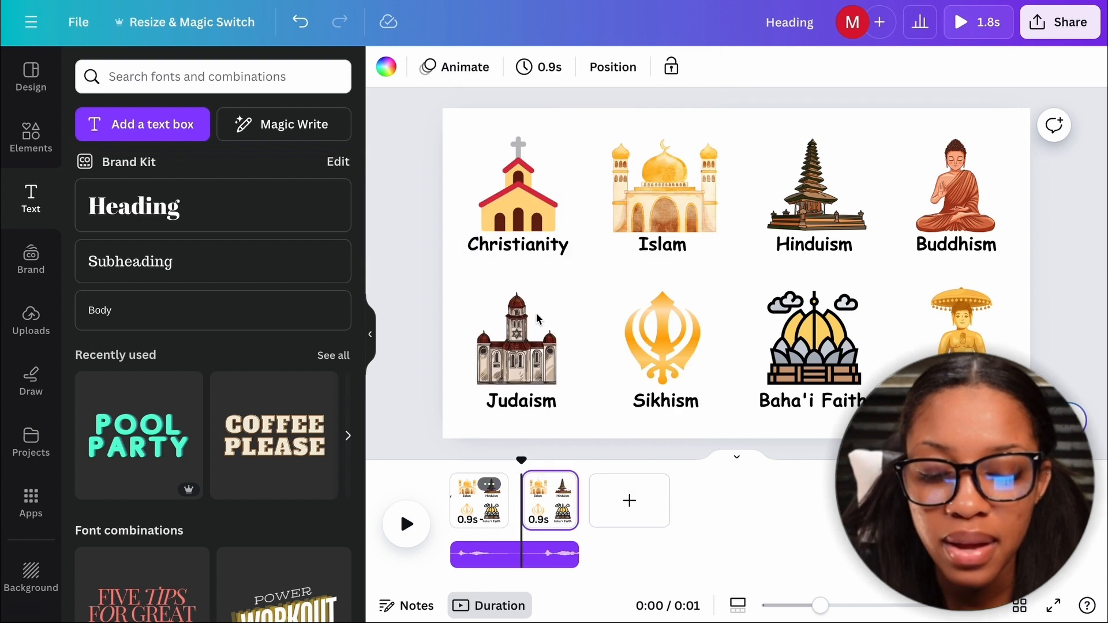
{"action": "left_click_drag", "start_coordinate": [502, 453], "coordinate": [479, 464]}
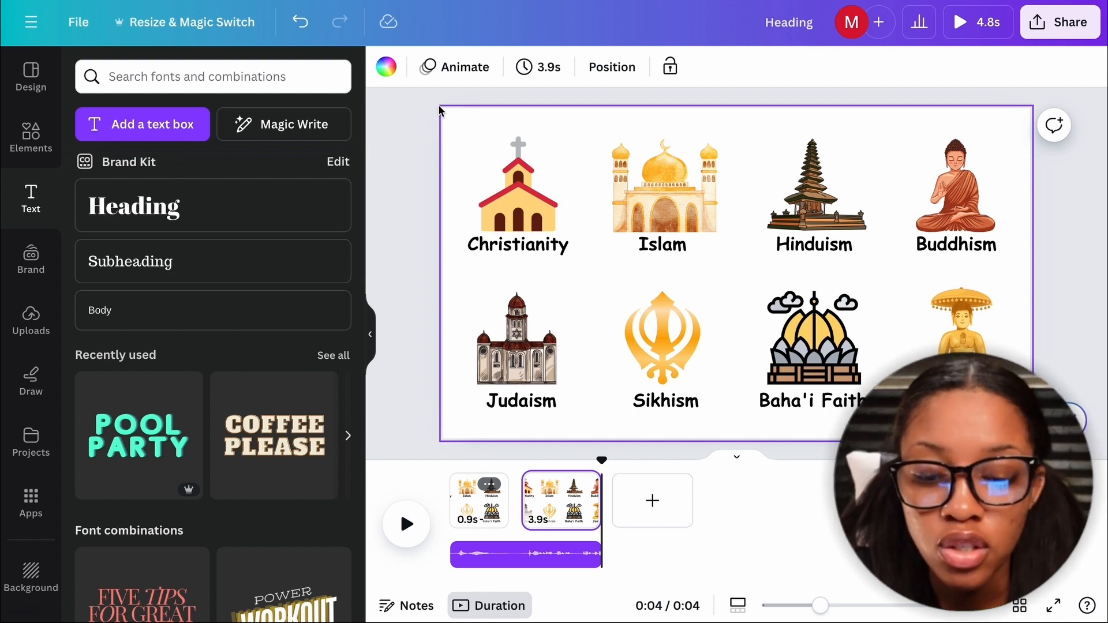
Step: Group everything on the second page and enlarge it until only the Christianity and Islam graphics with their headings fill the page
{"action": "left_click_drag", "start_coordinate": [423, 109], "coordinate": [1073, 442]}
{"action": "left_click", "coordinate": [746, 184]}
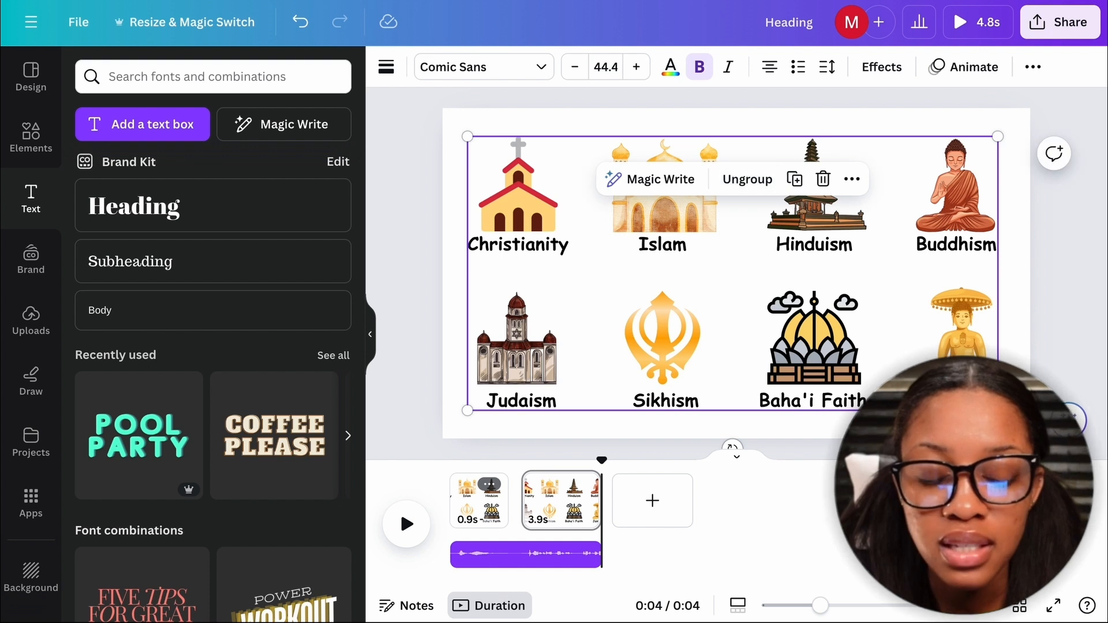
{"action": "left_click_drag", "start_coordinate": [997, 411], "coordinate": [1101, 590]}
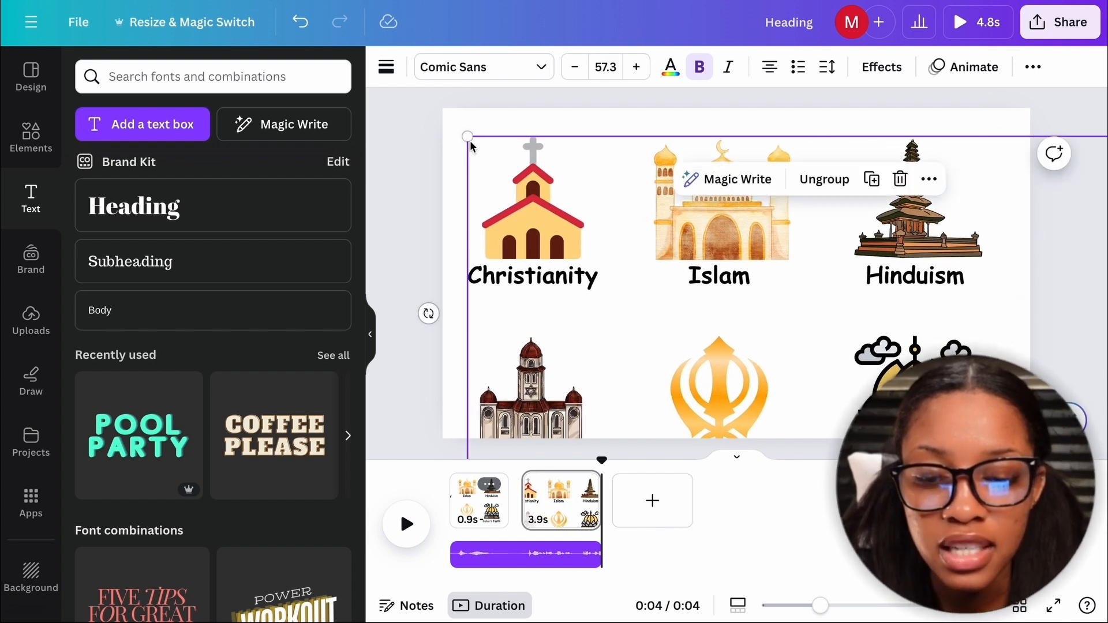
{"action": "left_click_drag", "start_coordinate": [441, 125], "coordinate": [277, 54]}
{"action": "left_click_drag", "start_coordinate": [546, 211], "coordinate": [728, 300]}
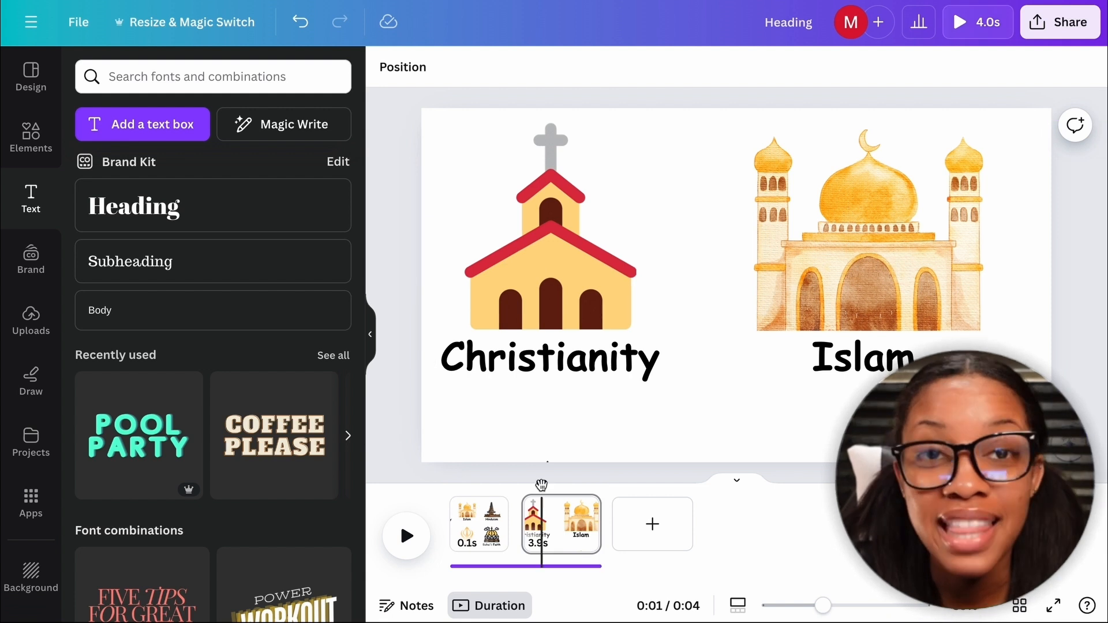
Step: Shorten the enlarged second page to 1.0 second and add a blank page after it
{"action": "left_click_drag", "start_coordinate": [598, 531], "coordinate": [575, 534]}
{"action": "mouse_move", "coordinate": [575, 479]}
{"action": "left_mouse_down"}
{"action": "mouse_move", "coordinate": [454, 482]}
{"action": "mouse_move", "coordinate": [578, 495]}
{"action": "left_mouse_up"}
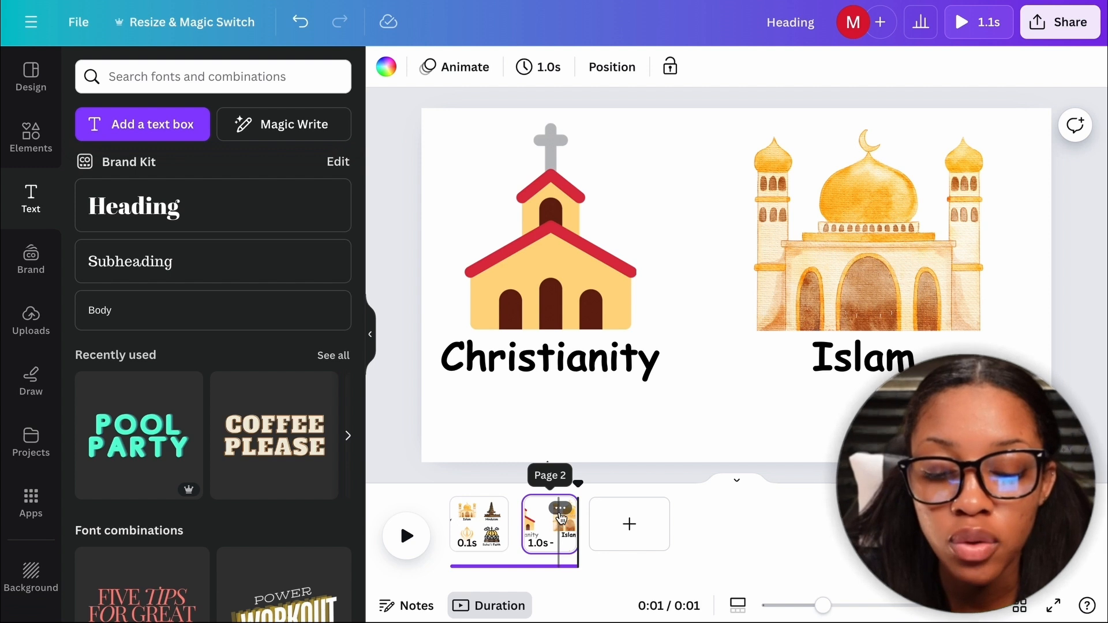
{"action": "left_click", "coordinate": [613, 527]}
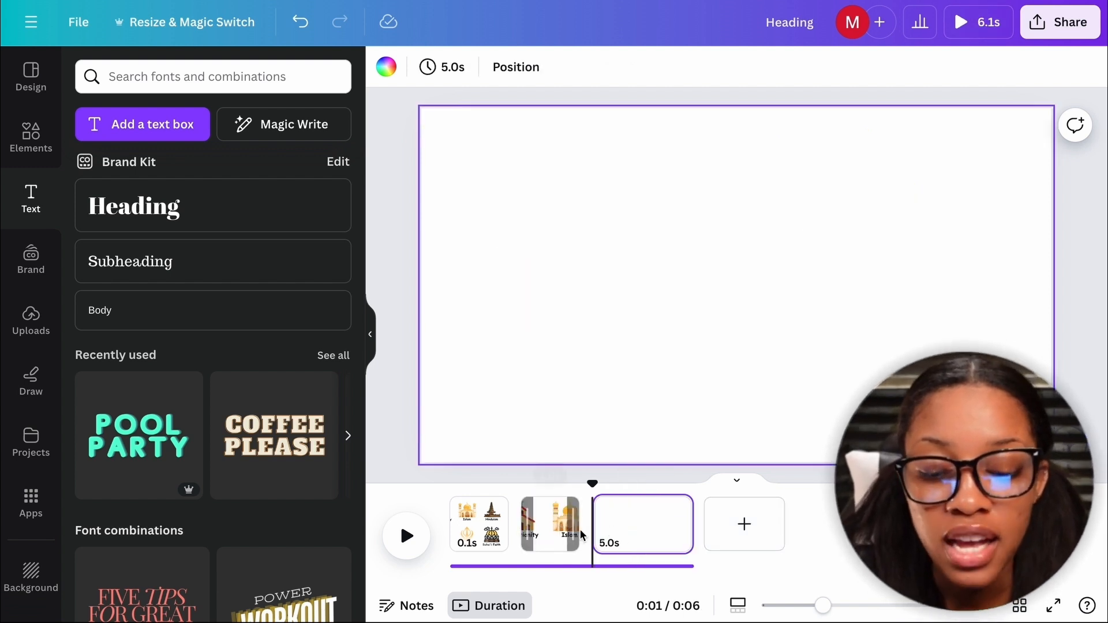
Step: Copy the church graphic and Christianity heading from the overview page onto the blank third page
{"action": "left_click", "coordinate": [485, 519]}
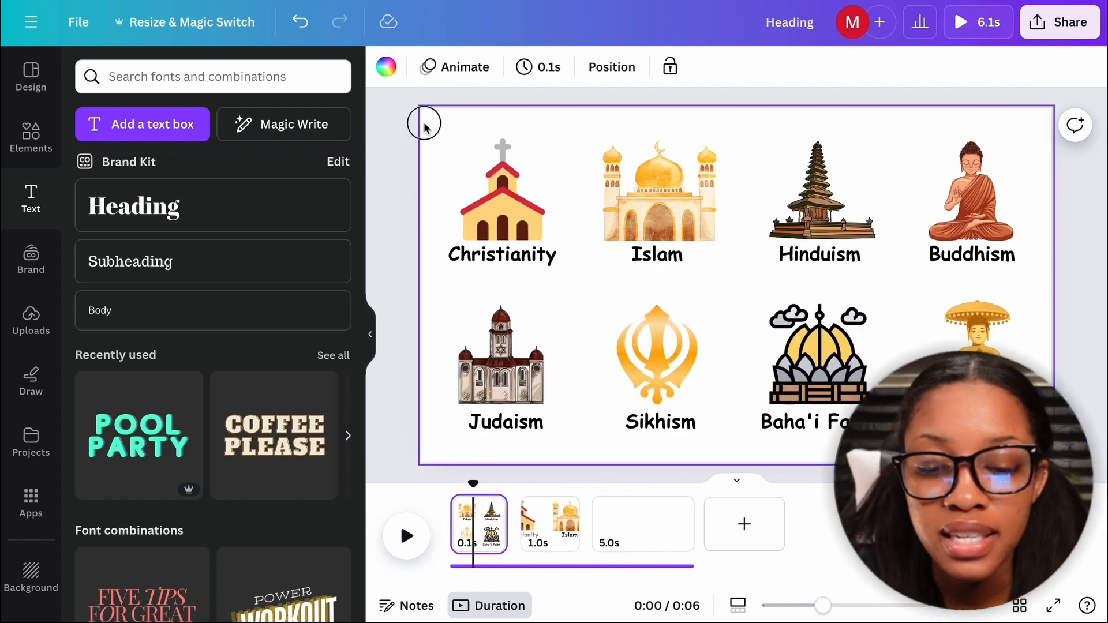
{"action": "left_click_drag", "start_coordinate": [395, 114], "coordinate": [552, 262]}
{"action": "key", "text": "ctrl+c"}
{"action": "left_click", "coordinate": [625, 538]}
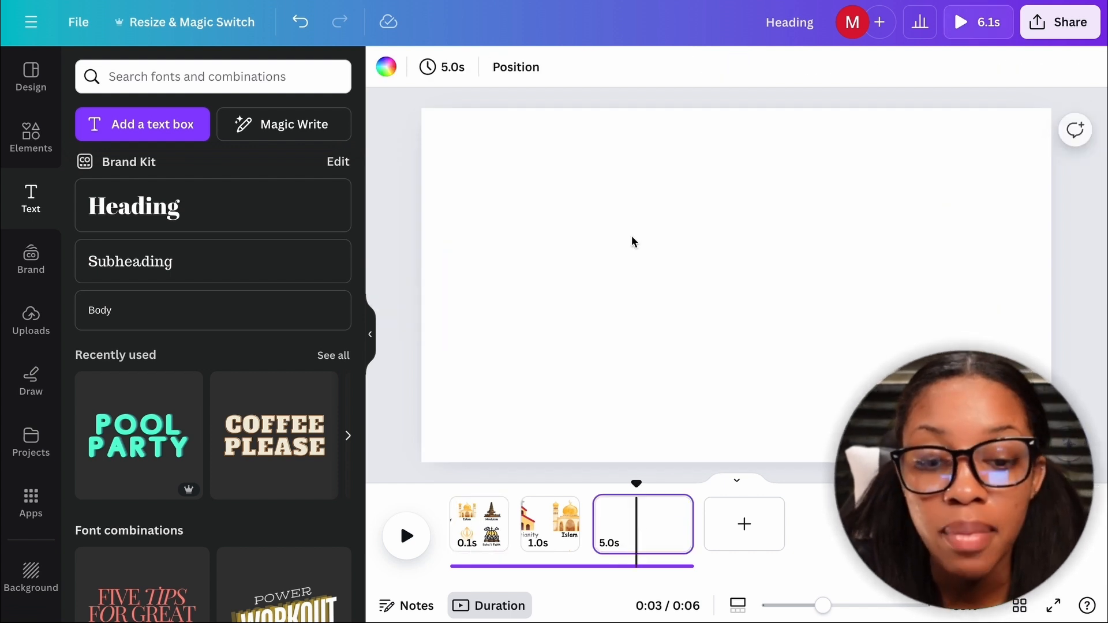
{"action": "key", "text": "ctrl+v"}
Step: Place the church in the third page's upper-right corner and resize the Christianity heading as a title along the top
{"action": "left_click_drag", "start_coordinate": [447, 139], "coordinate": [495, 186]}
{"action": "left_click_drag", "start_coordinate": [525, 219], "coordinate": [424, 99]}
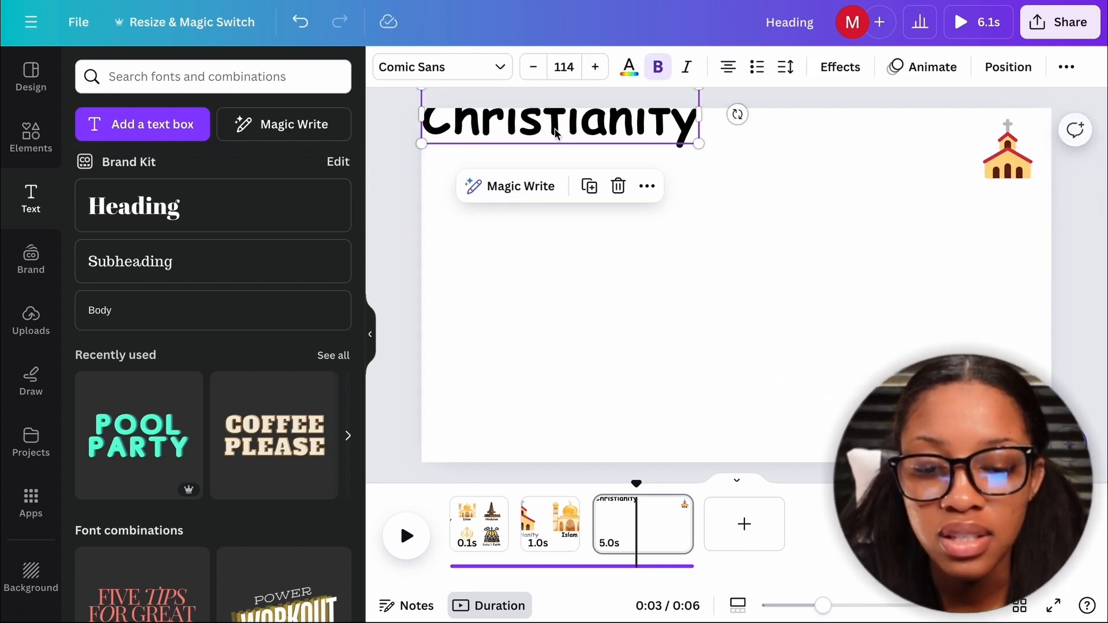
{"action": "left_click_drag", "start_coordinate": [548, 124], "coordinate": [625, 154]}
Step: Play the voiceover from the start of the Christianity page and split that page 0.9 seconds in
{"action": "left_click_drag", "start_coordinate": [636, 484], "coordinate": [613, 487]}
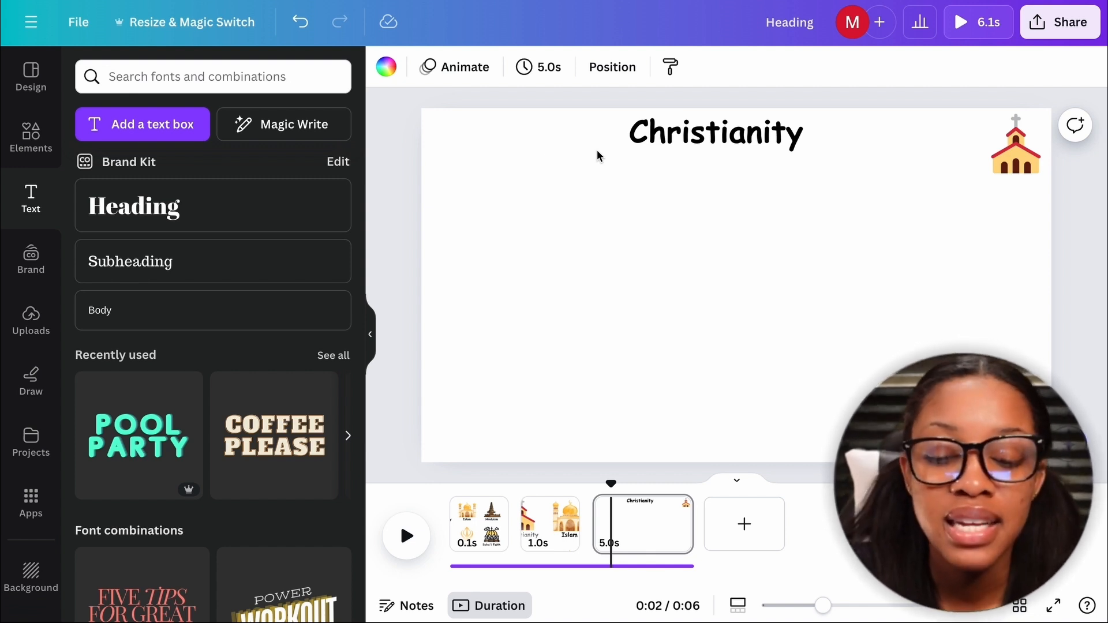
{"action": "left_click_drag", "start_coordinate": [610, 483], "coordinate": [594, 486]}
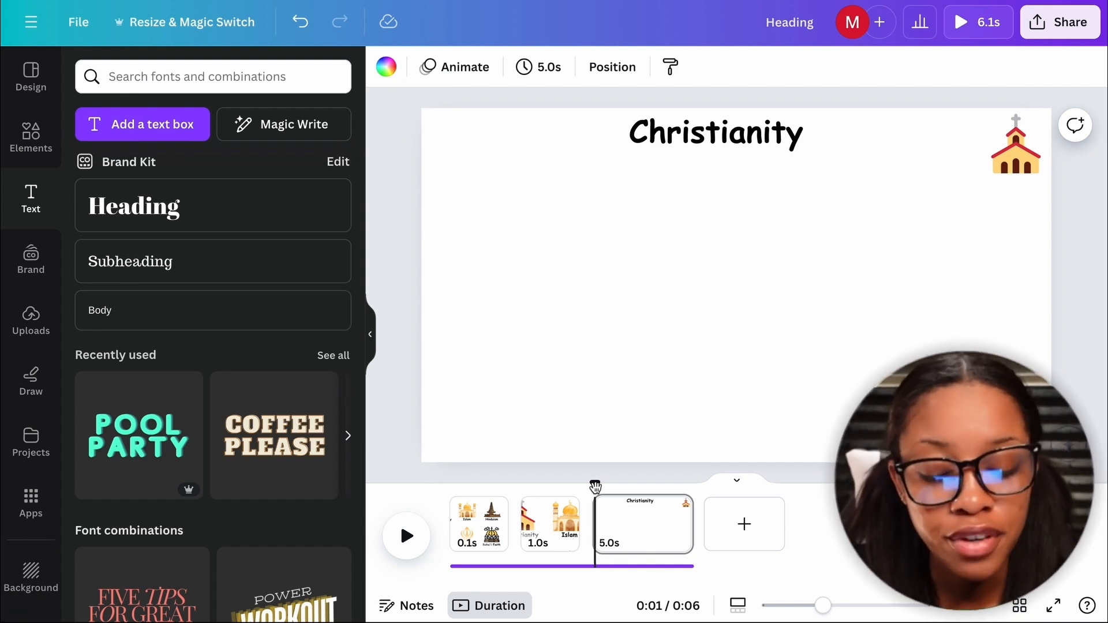
{"action": "key", "text": "space"}
{"action": "key", "text": "space"}
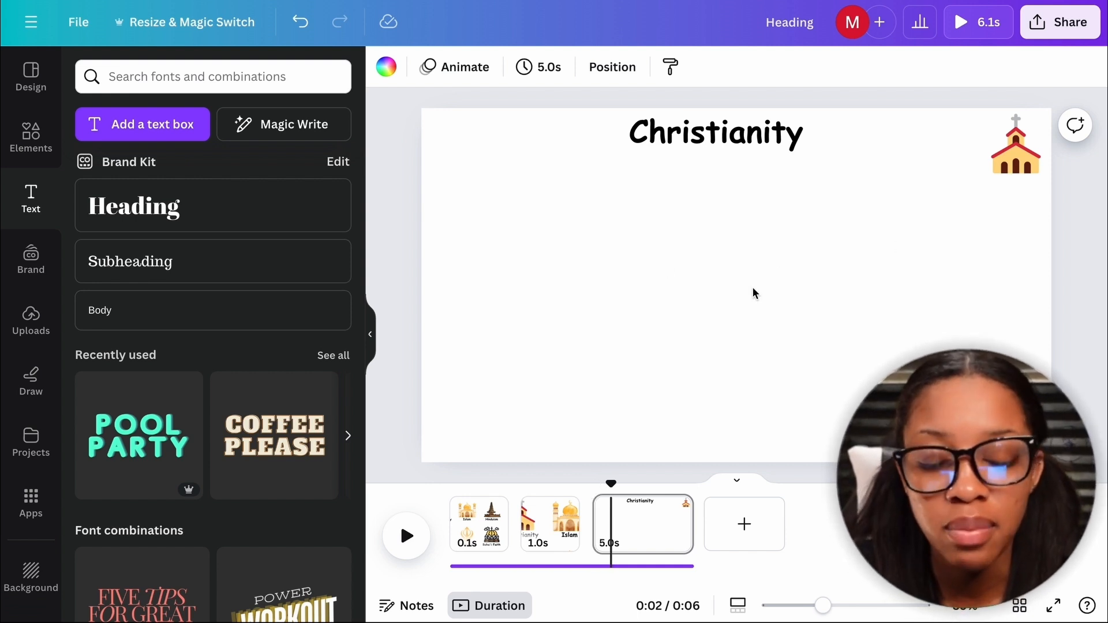
{"action": "right_click", "coordinate": [615, 522]}
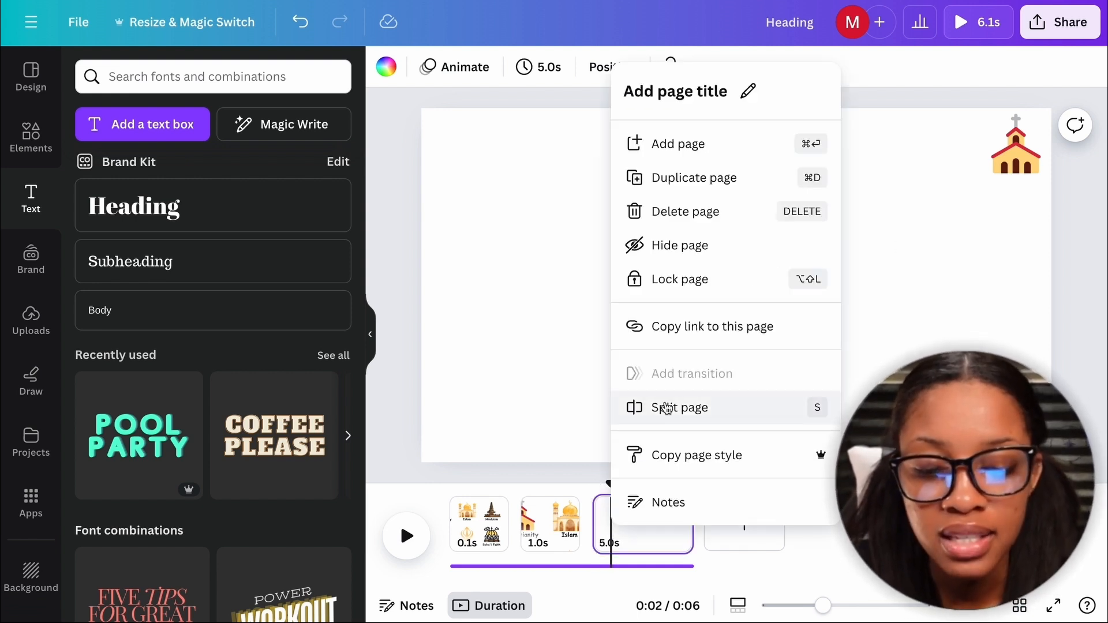
{"action": "left_click", "coordinate": [679, 418]}
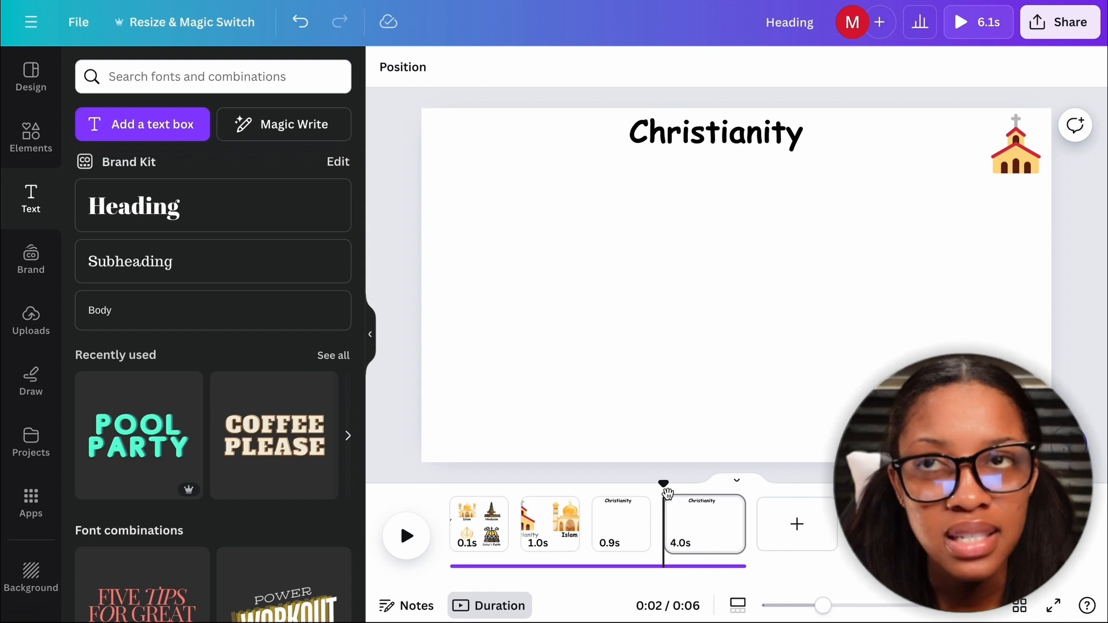
Step: Search the element graphics for "world" and place the blue and green globe beneath the Christianity title on the fourth page
{"action": "left_click", "coordinate": [406, 536]}
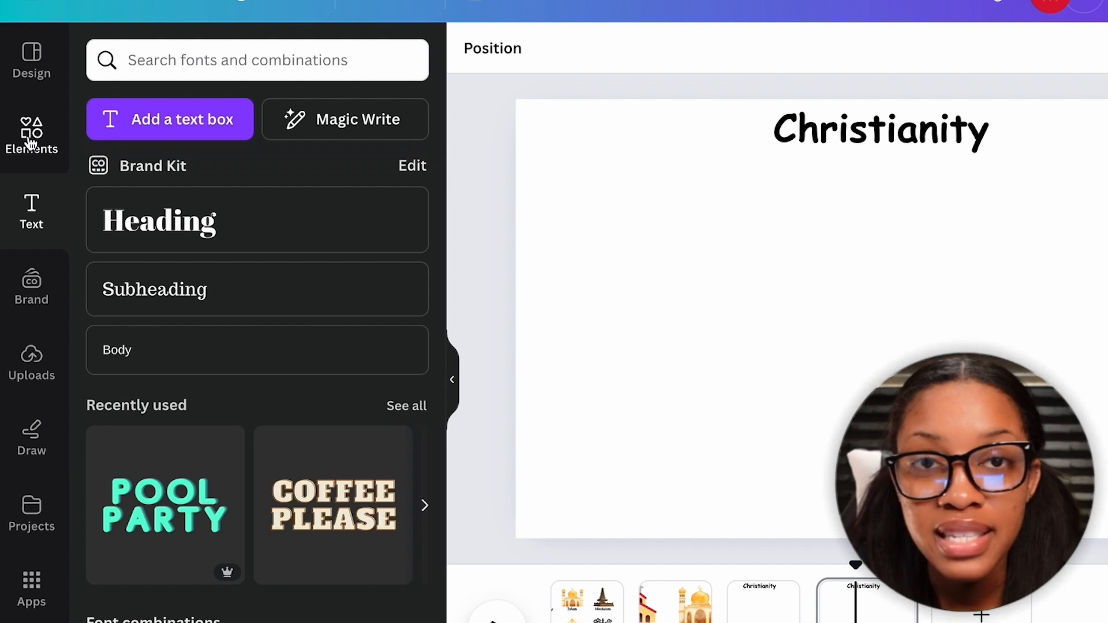
{"action": "left_click", "coordinate": [31, 138]}
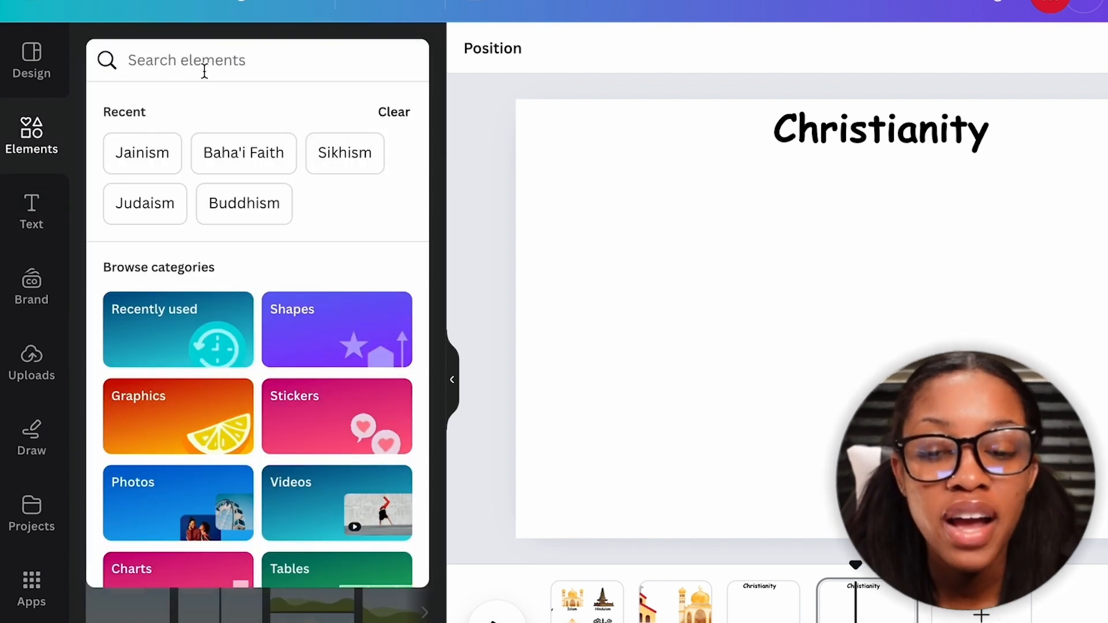
{"action": "left_click", "coordinate": [204, 71]}
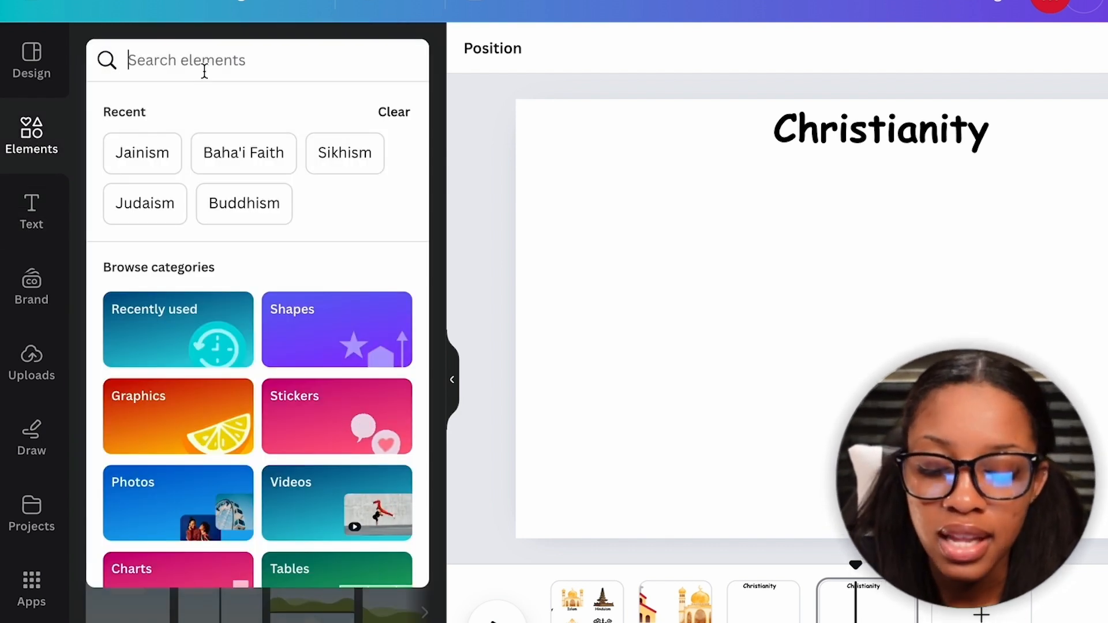
{"action": "type", "text": "world"}
{"action": "key", "text": "Return"}
{"action": "left_click", "coordinate": [410, 375]}
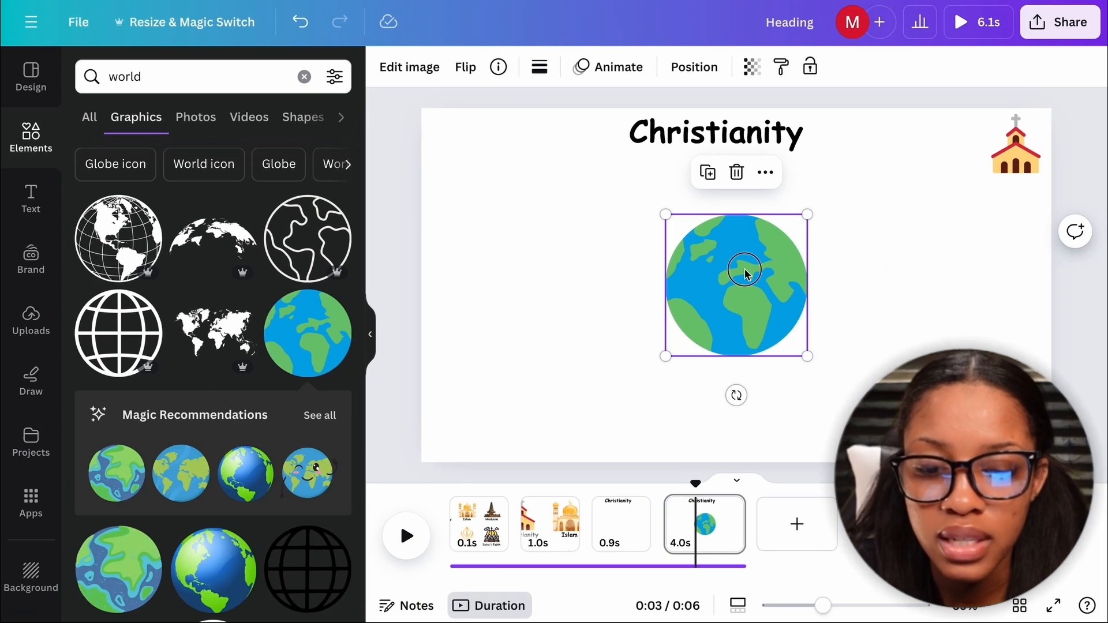
{"action": "left_click_drag", "start_coordinate": [913, 302], "coordinate": [858, 350]}
{"action": "left_click_drag", "start_coordinate": [698, 311], "coordinate": [714, 310]}
Step: Search the graphics for "religion" and place the hands with religious symbols, scaled down, over the lower part of the globe
{"action": "left_click", "coordinate": [303, 77]}
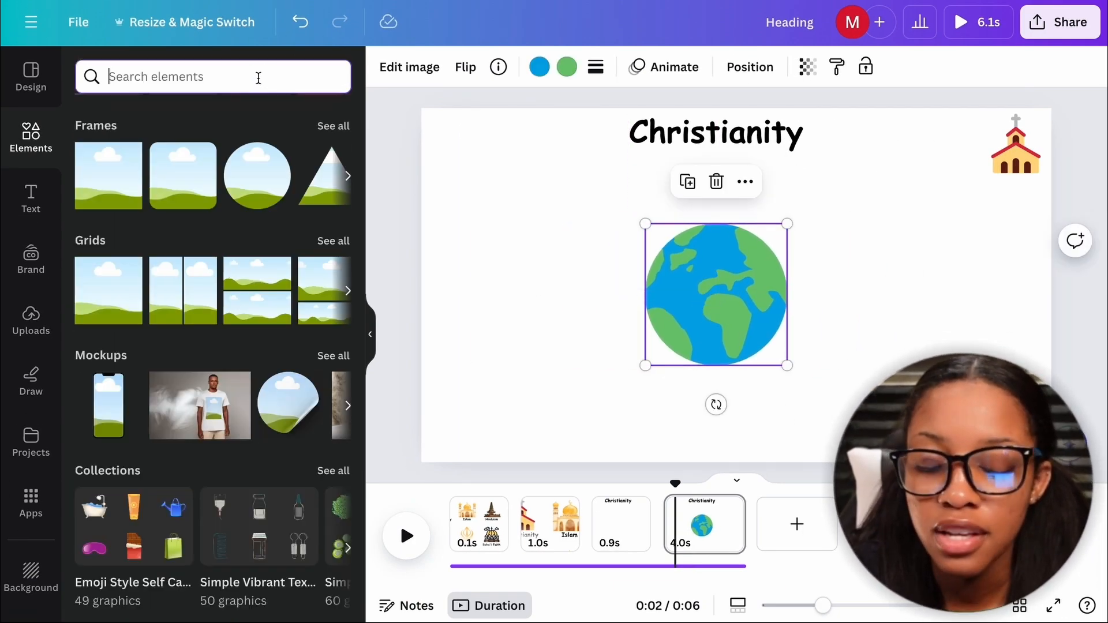
{"action": "type", "text": "religion"}
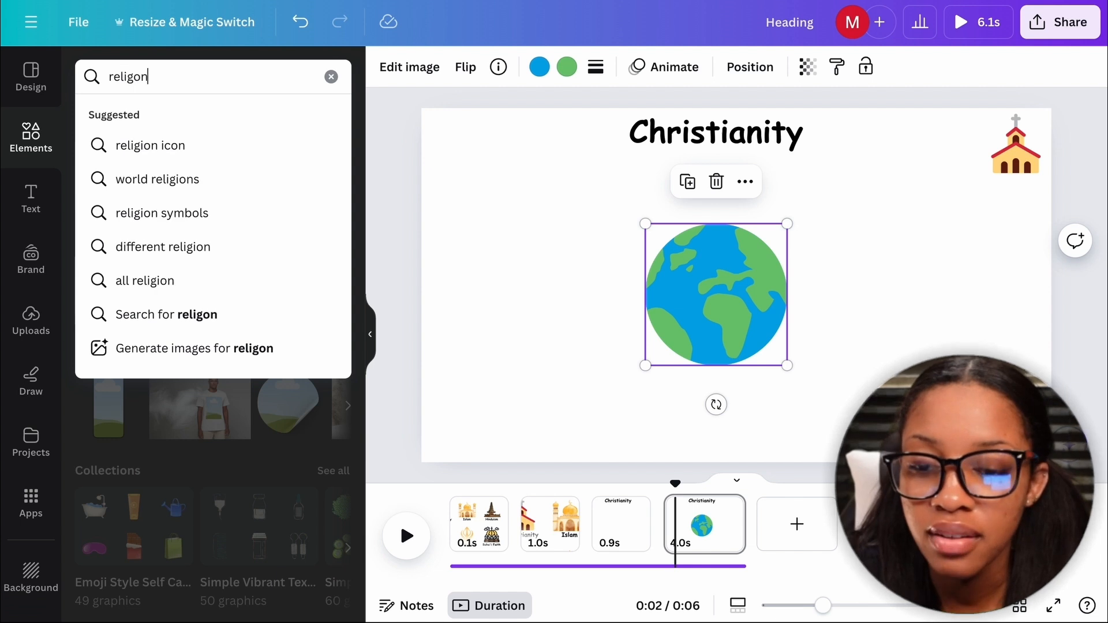
{"action": "key", "text": "Return"}
{"action": "left_click", "coordinate": [118, 190]}
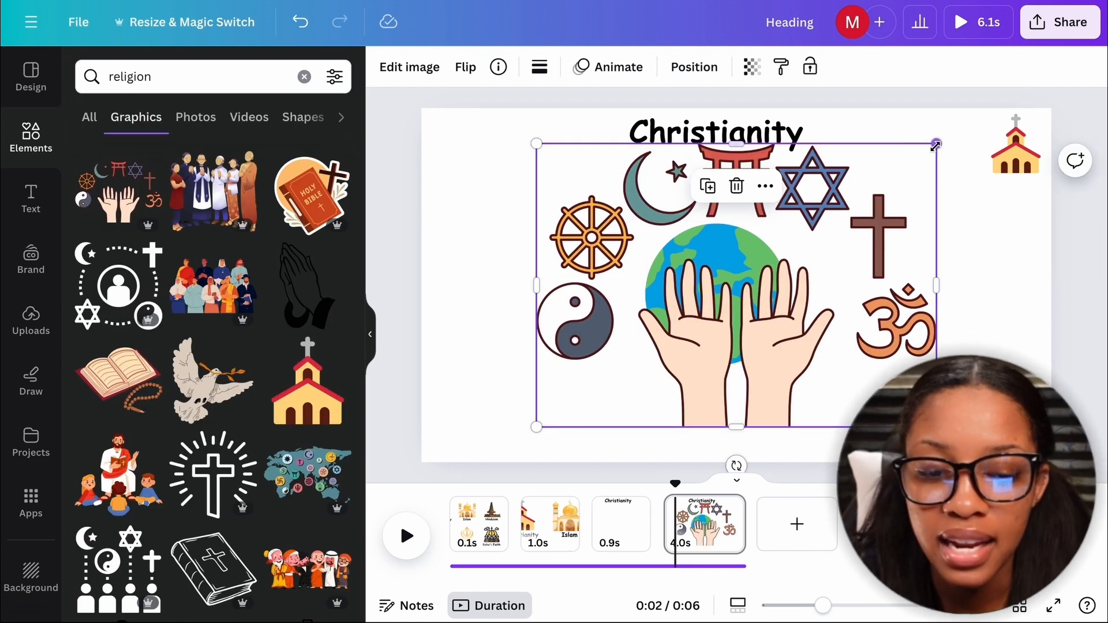
{"action": "left_click_drag", "start_coordinate": [936, 145], "coordinate": [704, 308]}
{"action": "left_click_drag", "start_coordinate": [619, 312], "coordinate": [719, 298]}
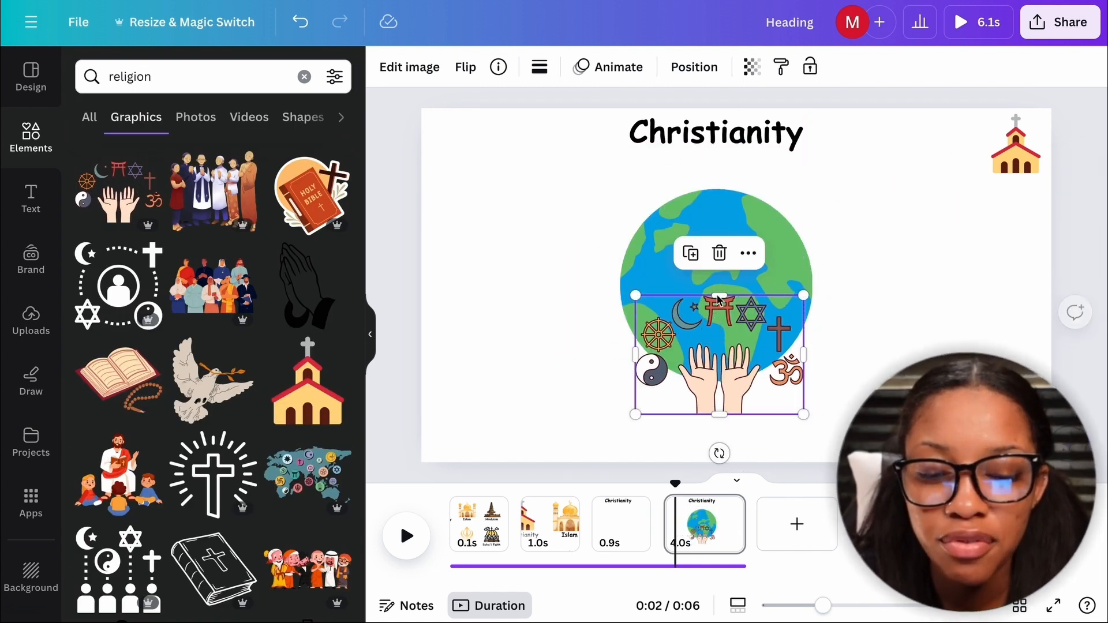
{"action": "left_click", "coordinate": [740, 205]}
Step: Play the voiceover from the start of the third page into the globe page to check the timing
{"action": "left_click", "coordinate": [598, 482]}
{"action": "key", "text": "space"}
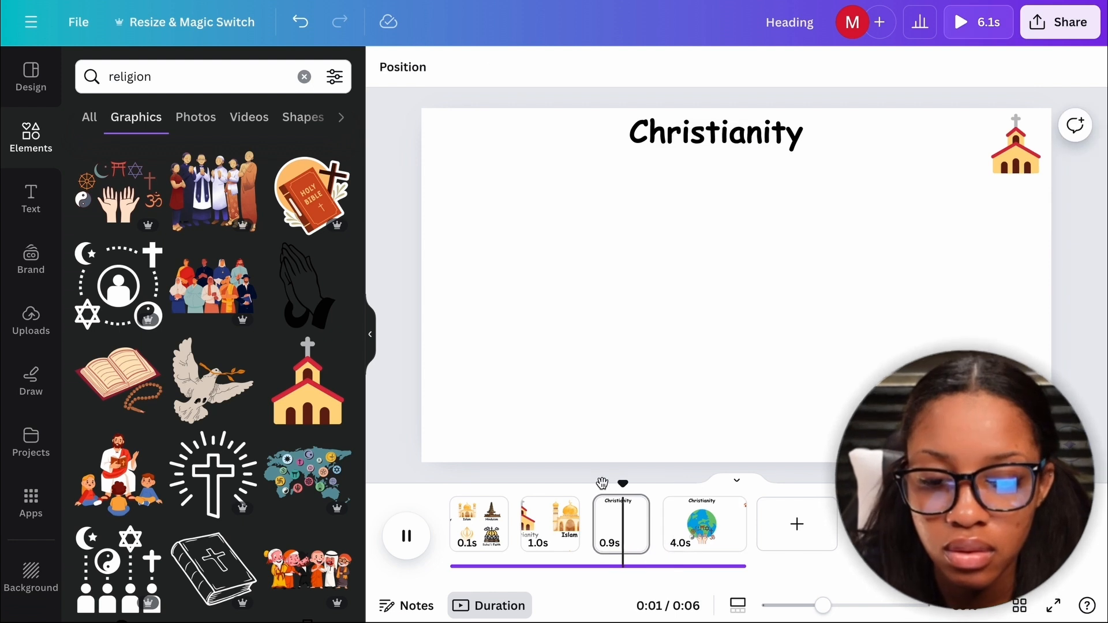
{"action": "key", "text": "space"}
Step: Search the graphics for "christianity" and place the plain cross, slightly reduced, on the upper part of the globe
{"action": "left_click", "coordinate": [304, 77]}
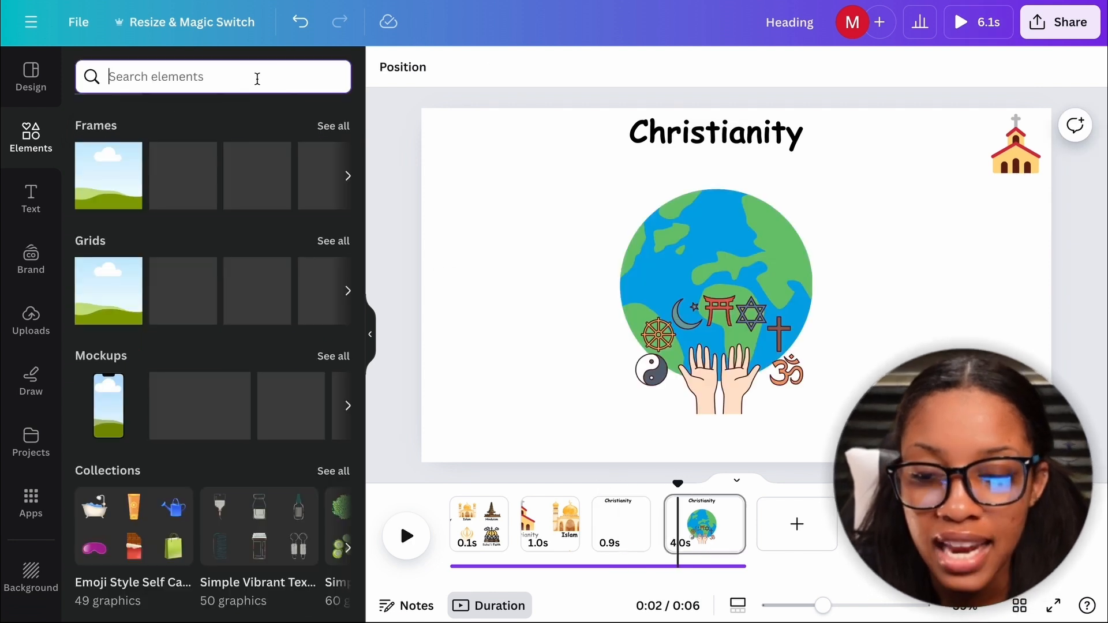
{"action": "type", "text": "chris"}
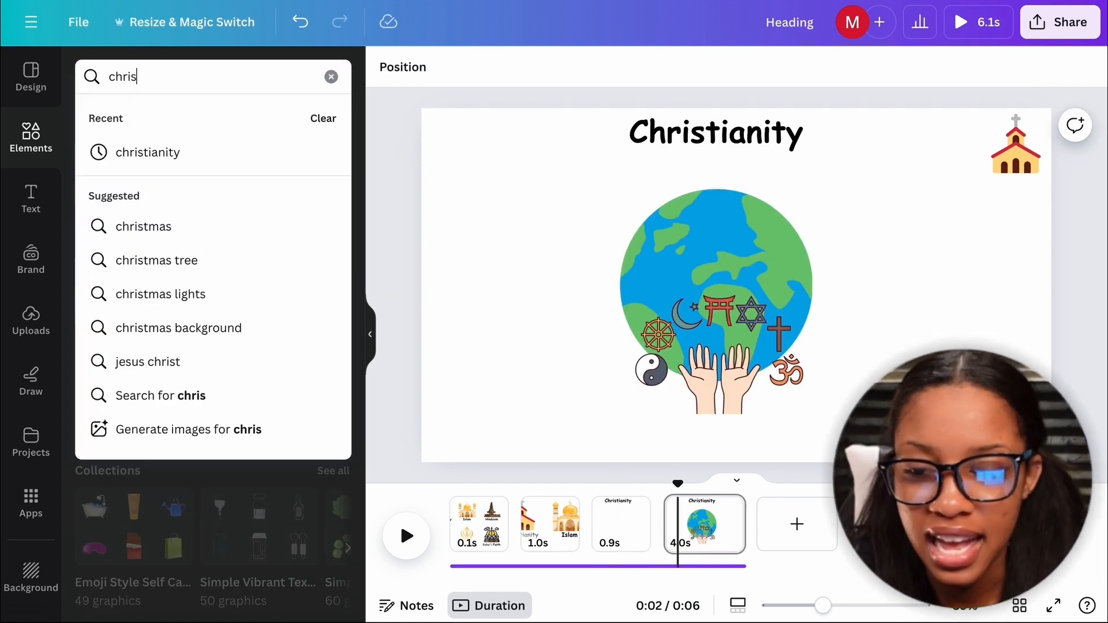
{"action": "left_click", "coordinate": [294, 152]}
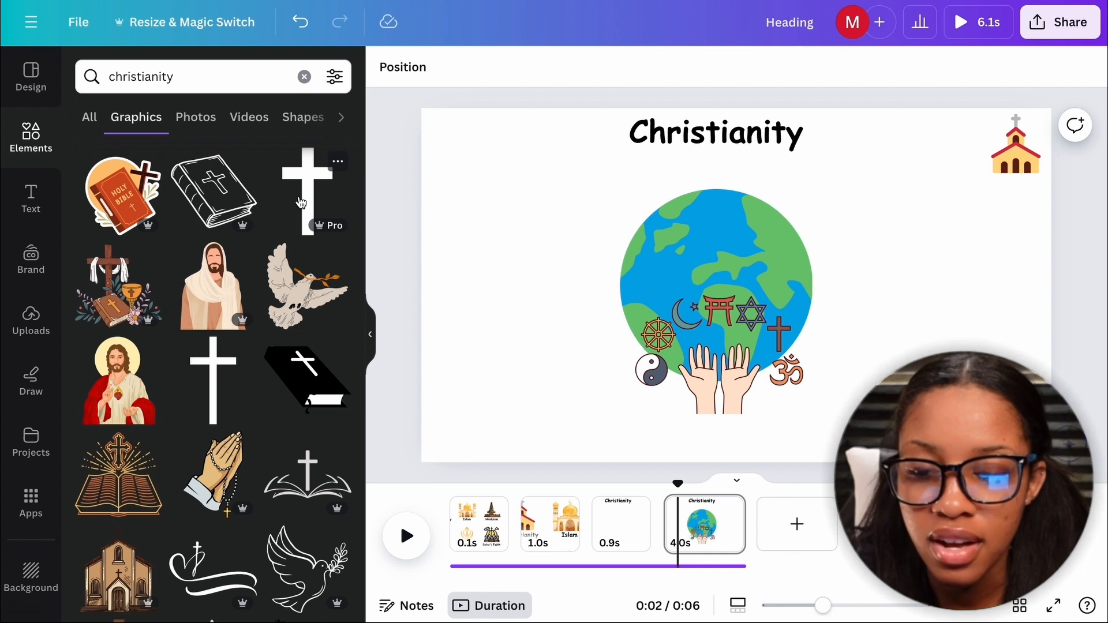
{"action": "left_click", "coordinate": [301, 203]}
{"action": "left_click_drag", "start_coordinate": [724, 273], "coordinate": [704, 212]}
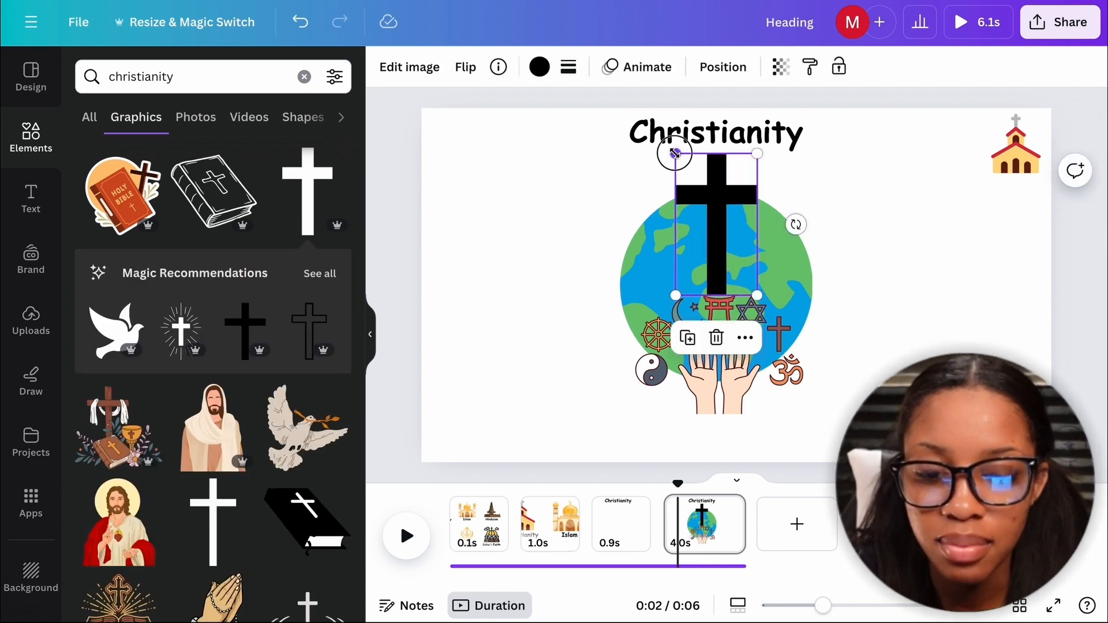
{"action": "left_click_drag", "start_coordinate": [675, 153], "coordinate": [686, 173]}
{"action": "left_click_drag", "start_coordinate": [717, 230], "coordinate": [709, 218]}
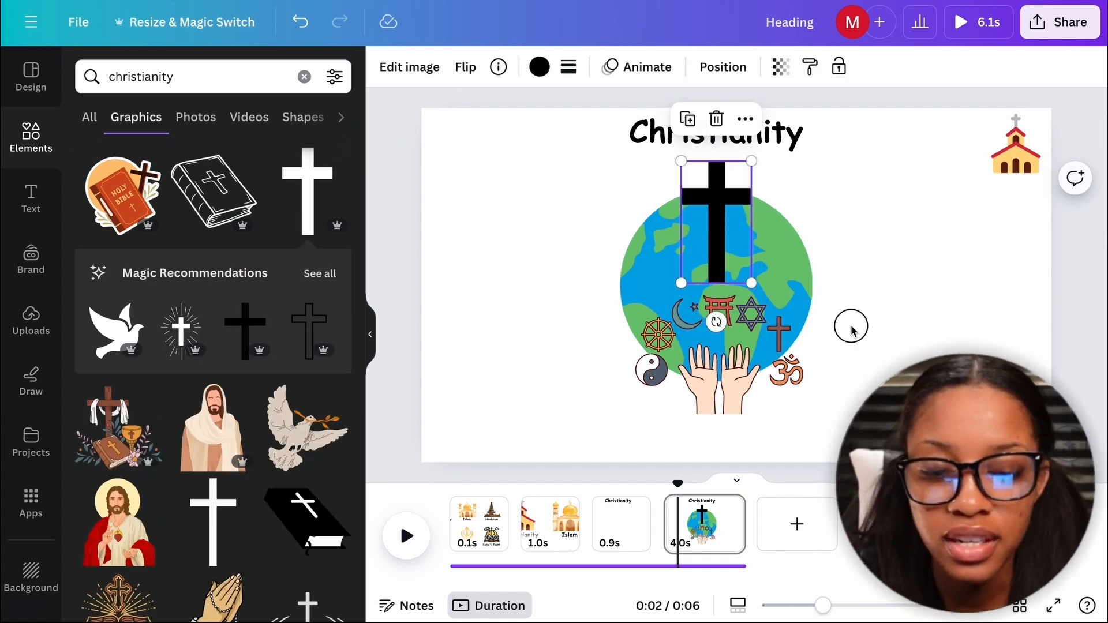
Step: Play the voiceover from the third page and split the globe page 1.9 seconds in
{"action": "left_click", "coordinate": [615, 503]}
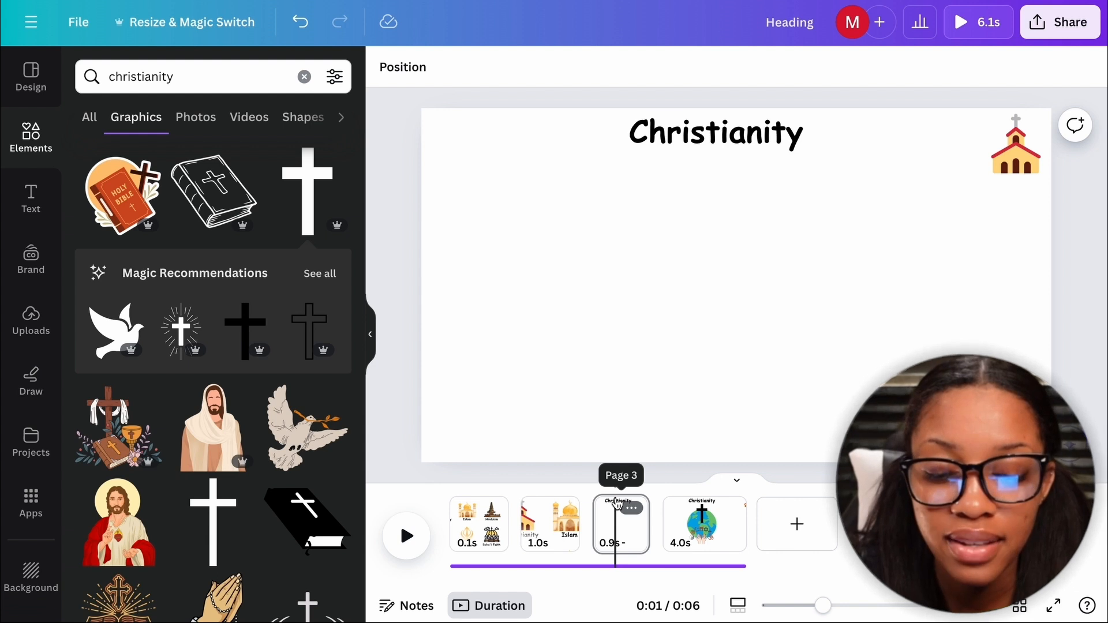
{"action": "key", "text": "space"}
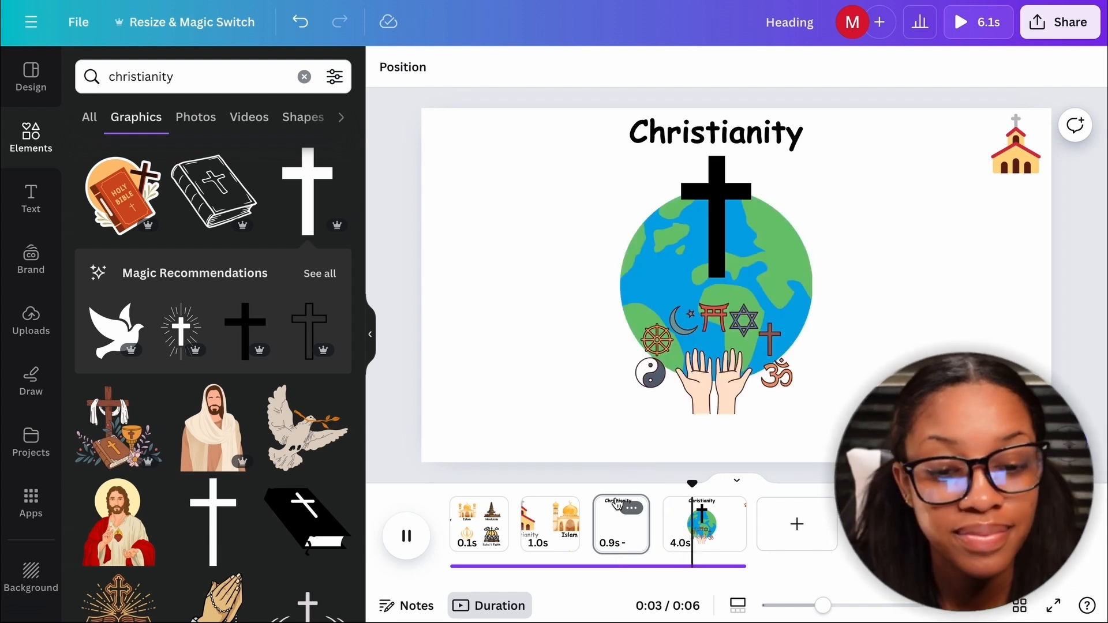
{"action": "key", "text": "space"}
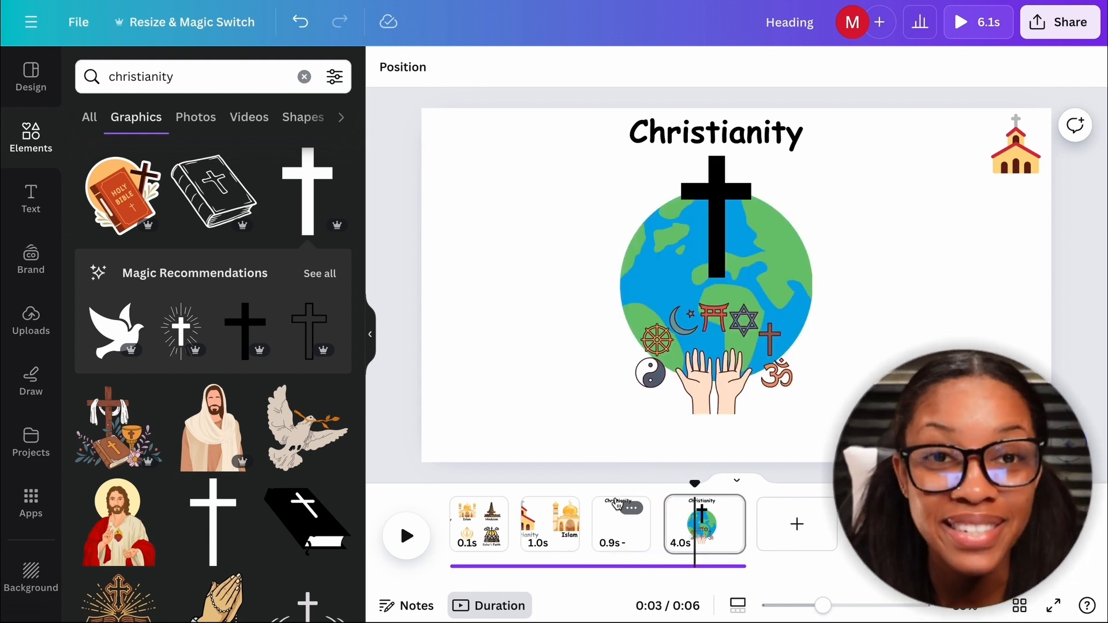
{"action": "right_click", "coordinate": [700, 524]}
{"action": "left_click", "coordinate": [756, 407]}
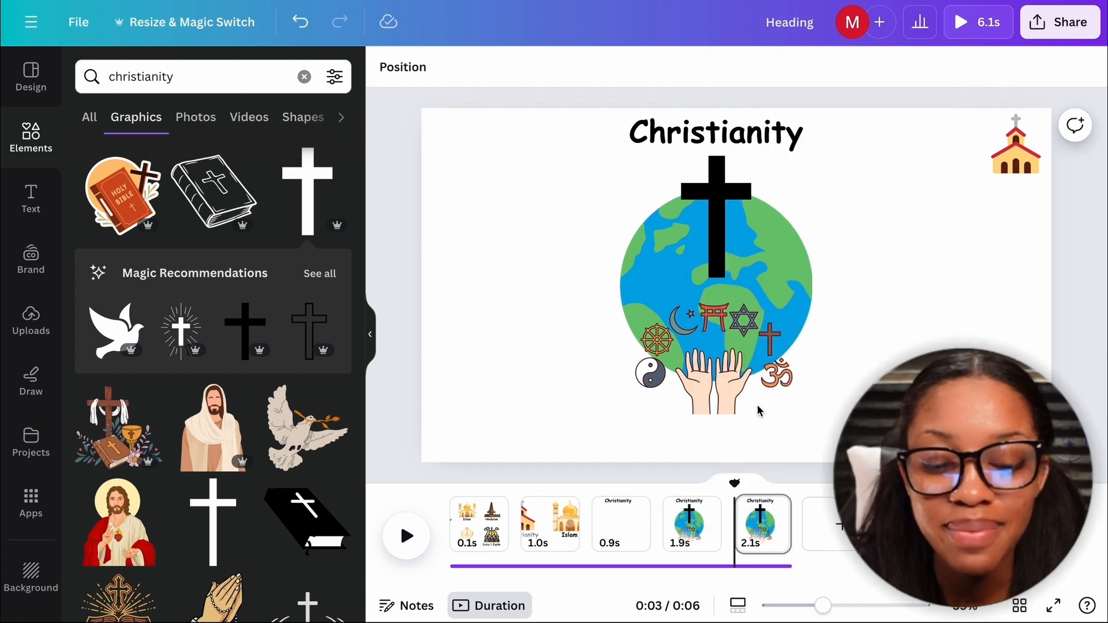
Step: Extend the fifth page to 7.3 seconds and play the voiceover into it
{"action": "left_click_drag", "start_coordinate": [803, 540], "coordinate": [848, 540]}
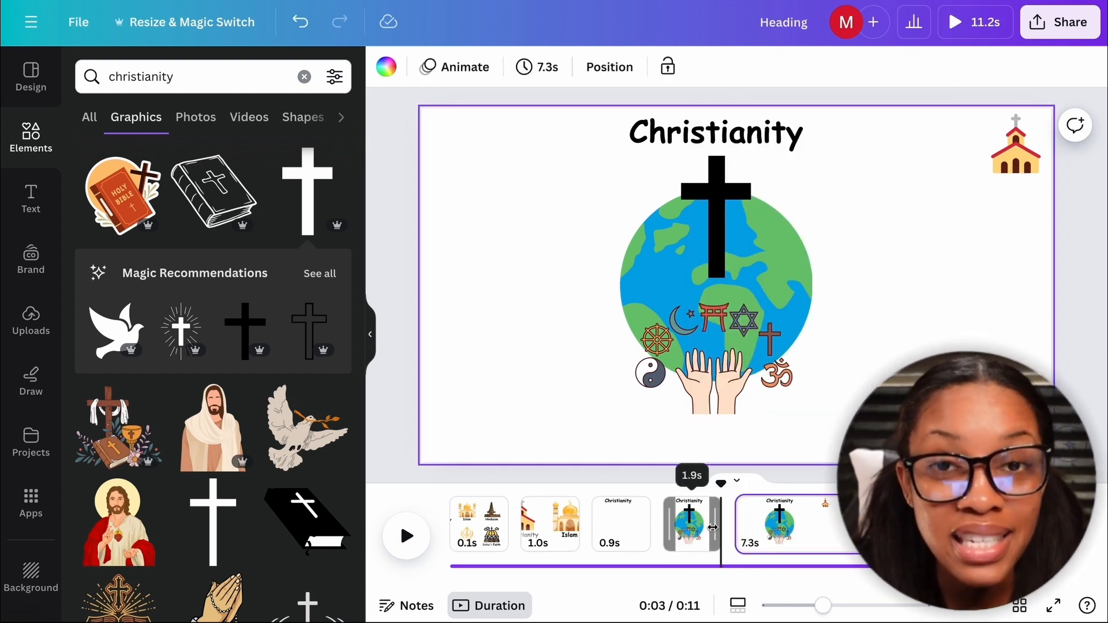
{"action": "key", "text": "space"}
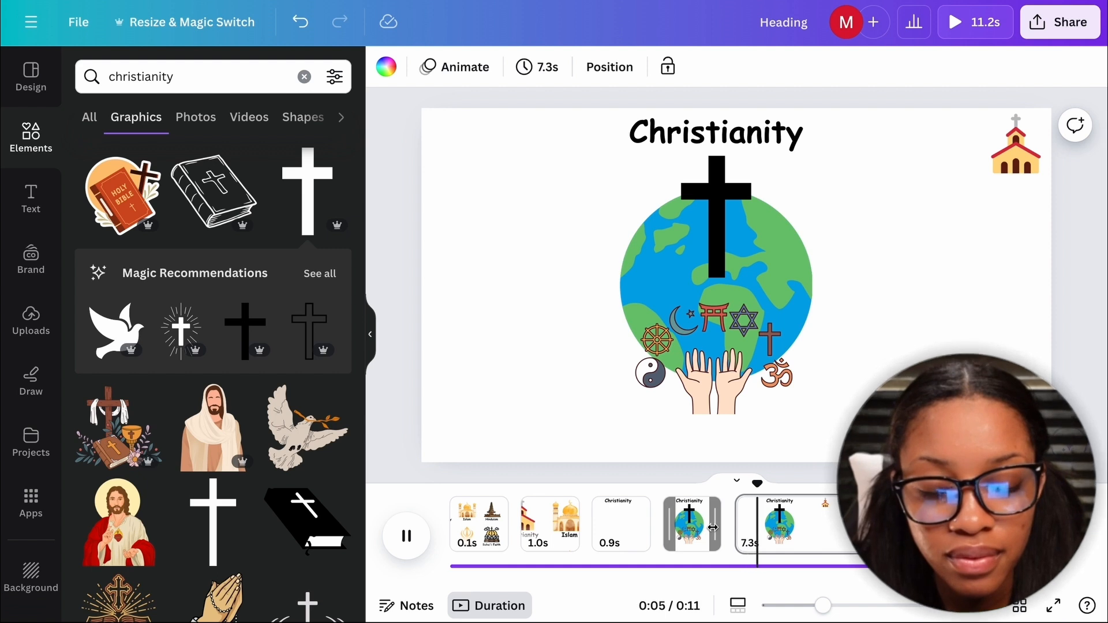
{"action": "key", "text": "space"}
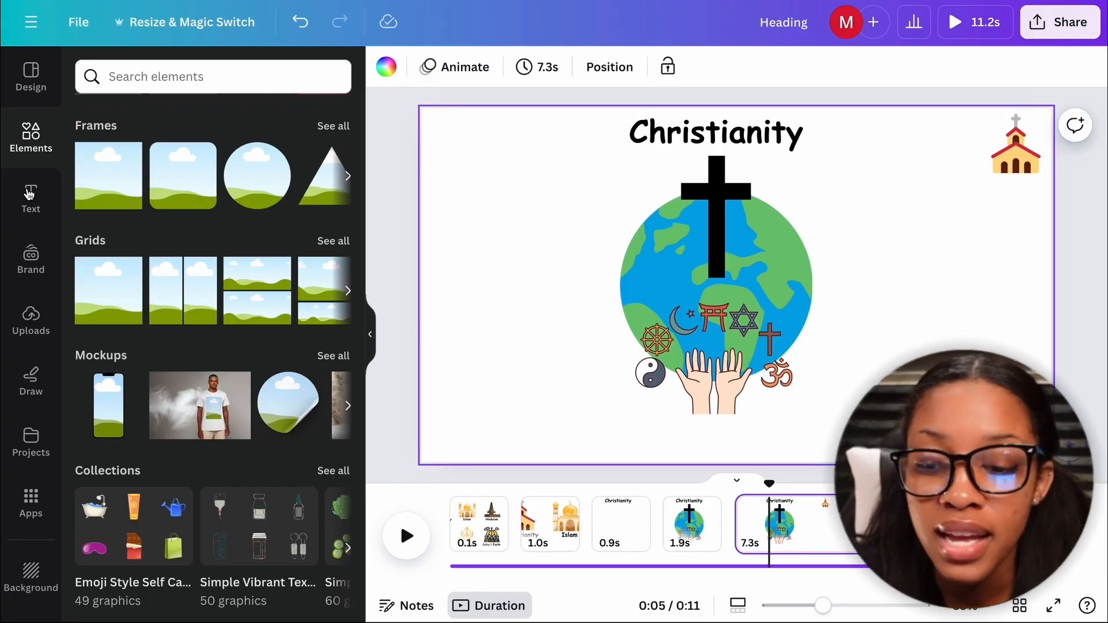
Step: Search the elements for "arrow" and place a hand-drawn arrow pointing right from the cross on the fifth page
{"action": "left_click", "coordinate": [32, 201]}
{"action": "left_click", "coordinate": [33, 141]}
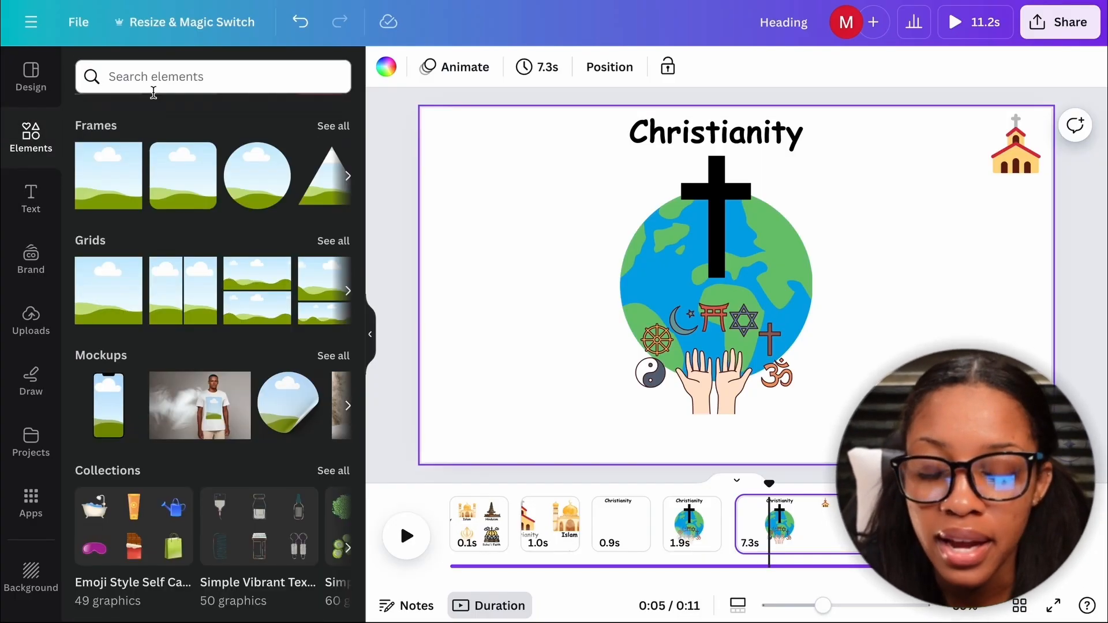
{"action": "left_click", "coordinate": [155, 81]}
{"action": "type", "text": "arrow"}
{"action": "key", "text": "Return"}
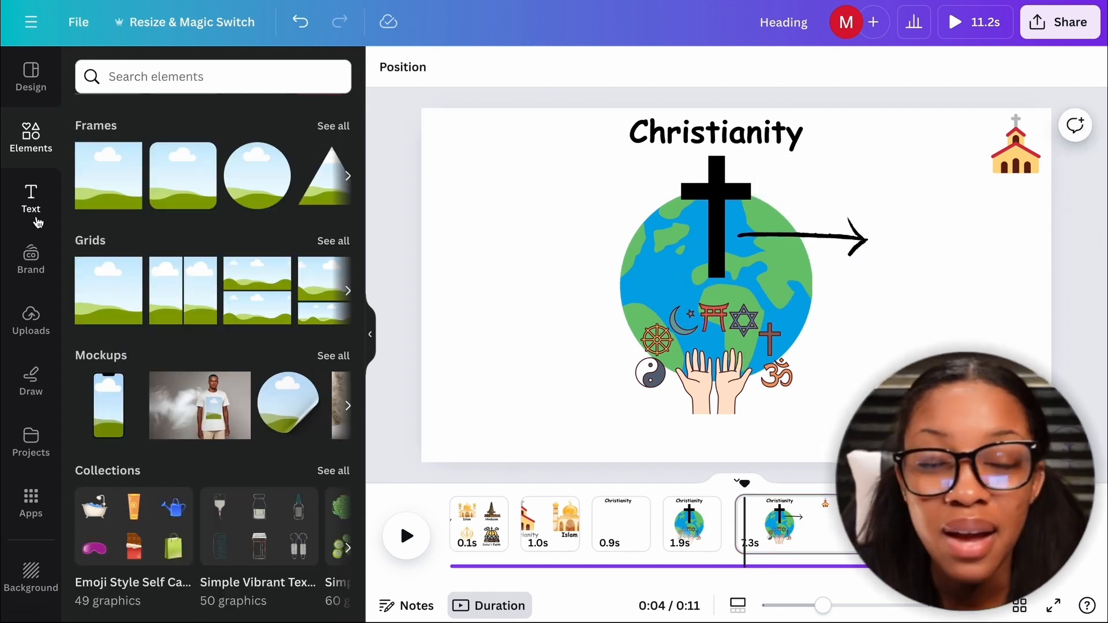
Step: Add a heading reading "2 billion", enlarge it to size 96.5, place it at the arrow's tip and set its font to Comic Sans
{"action": "left_click", "coordinate": [32, 199]}
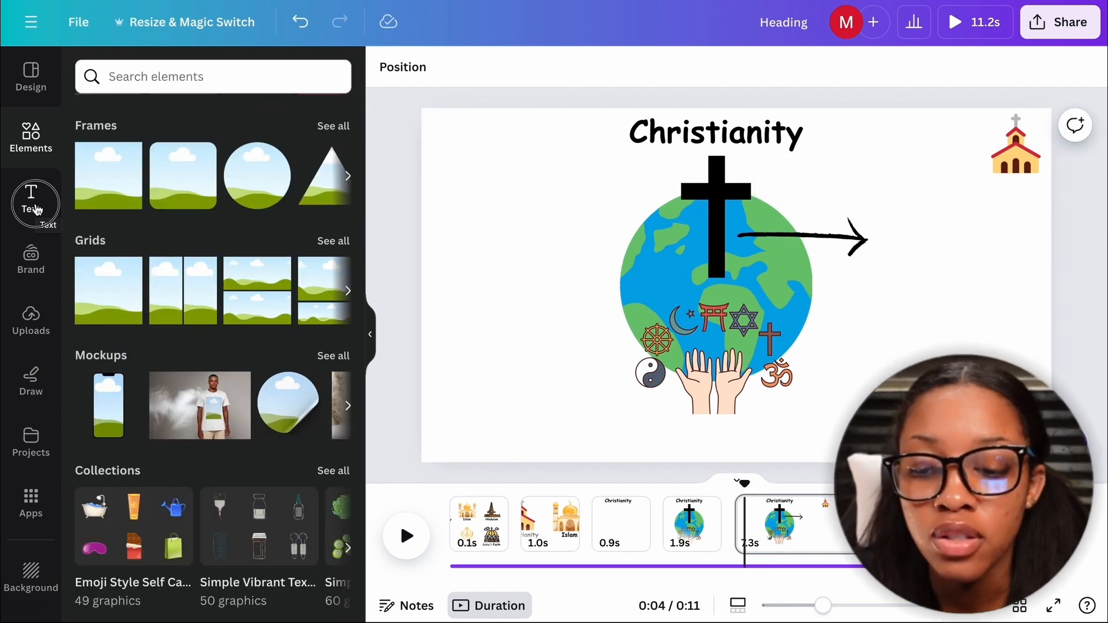
{"action": "left_click", "coordinate": [173, 206]}
{"action": "left_click_drag", "start_coordinate": [763, 286], "coordinate": [821, 286]}
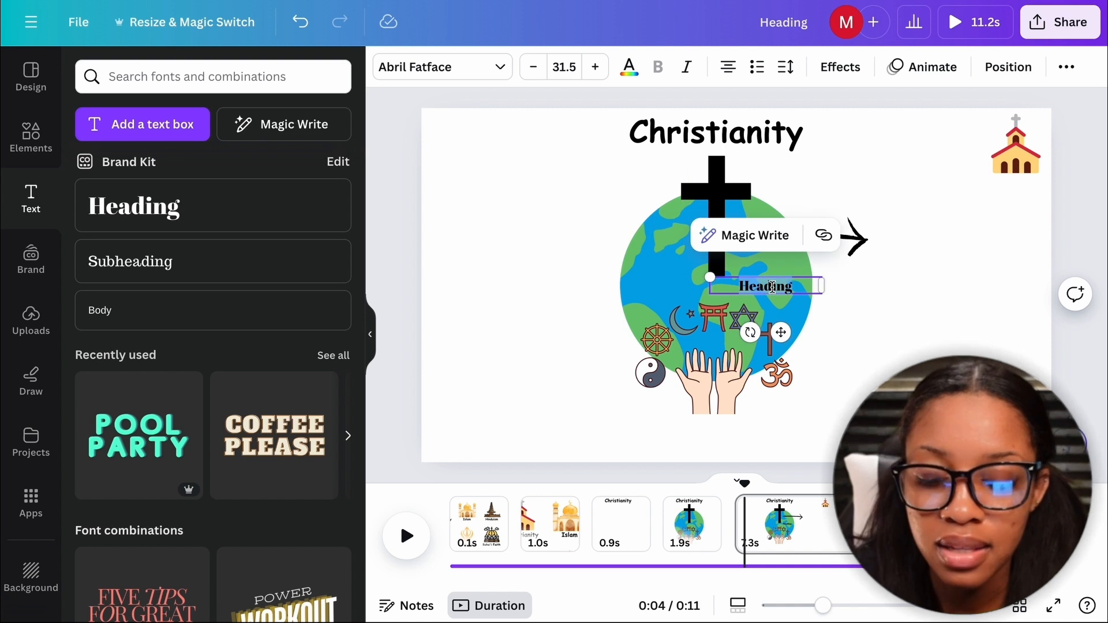
{"action": "type", "text": "2 billion"}
{"action": "left_click_drag", "start_coordinate": [710, 277], "coordinate": [490, 190]}
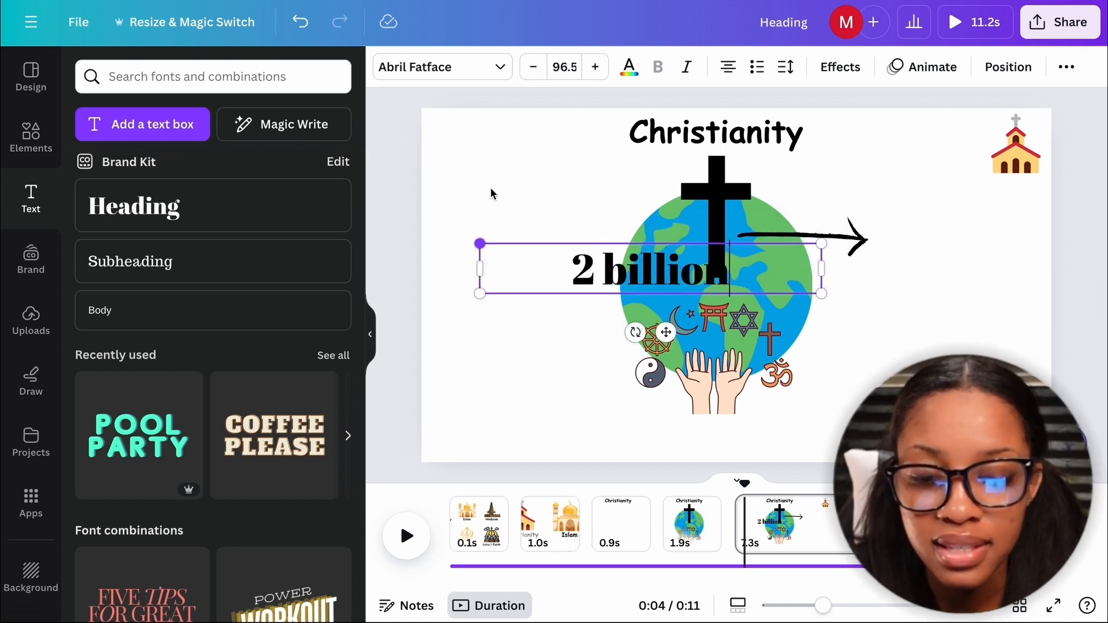
{"action": "left_click_drag", "start_coordinate": [483, 272], "coordinate": [871, 245]}
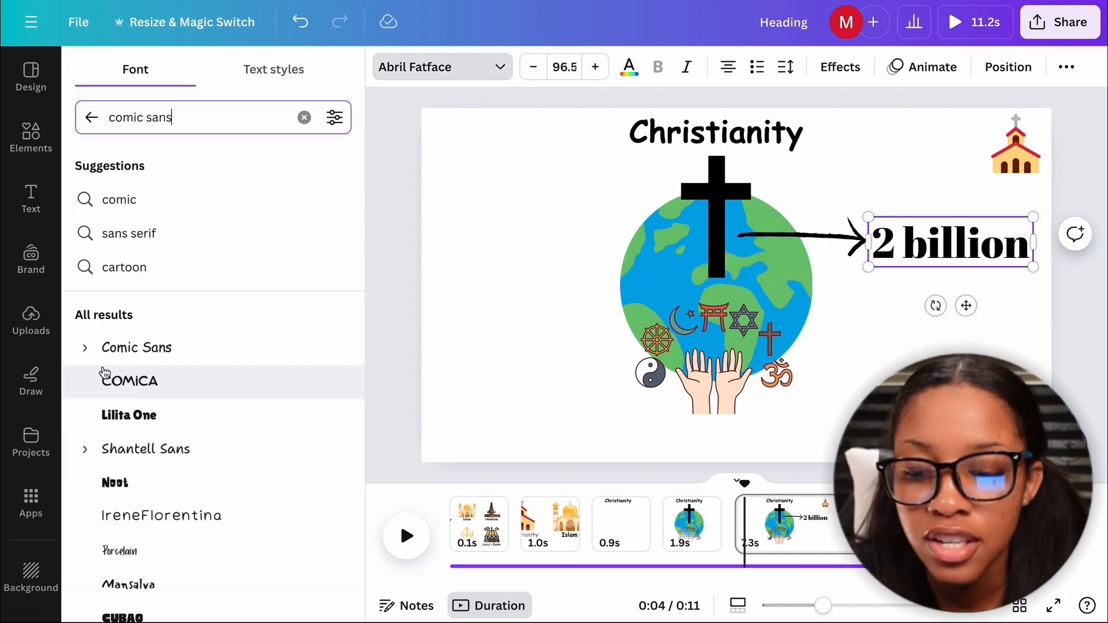
{"action": "left_click", "coordinate": [85, 348]}
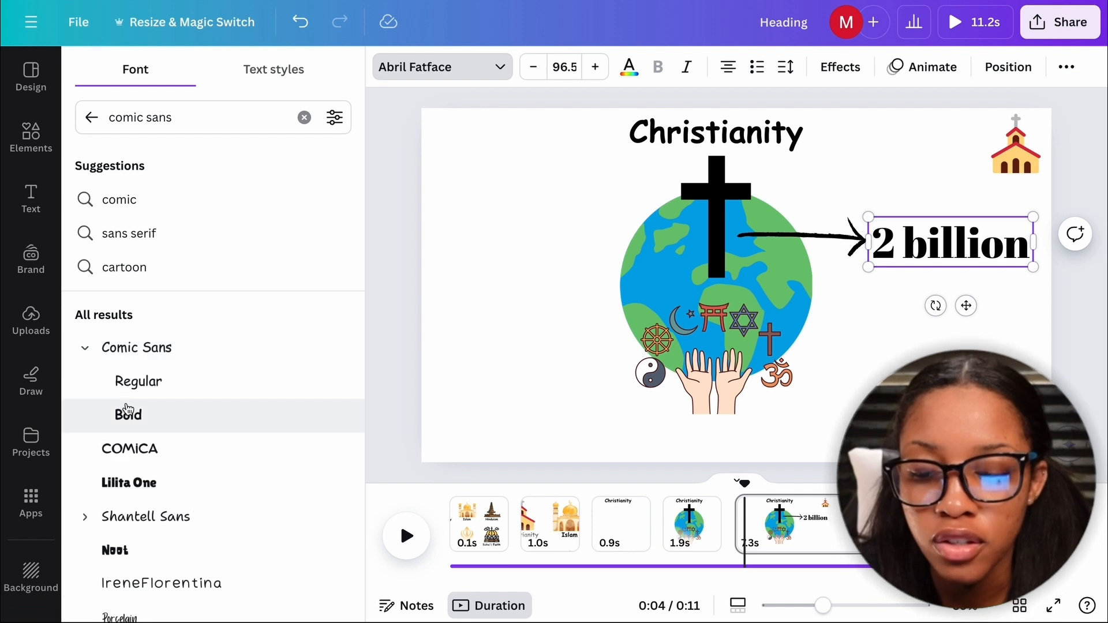
{"action": "left_click", "coordinate": [125, 413]}
Step: Play the voiceover from the end of the fourth page and split the "2 billion" page 2.2 seconds in
{"action": "left_click_drag", "start_coordinate": [744, 483], "coordinate": [710, 485]}
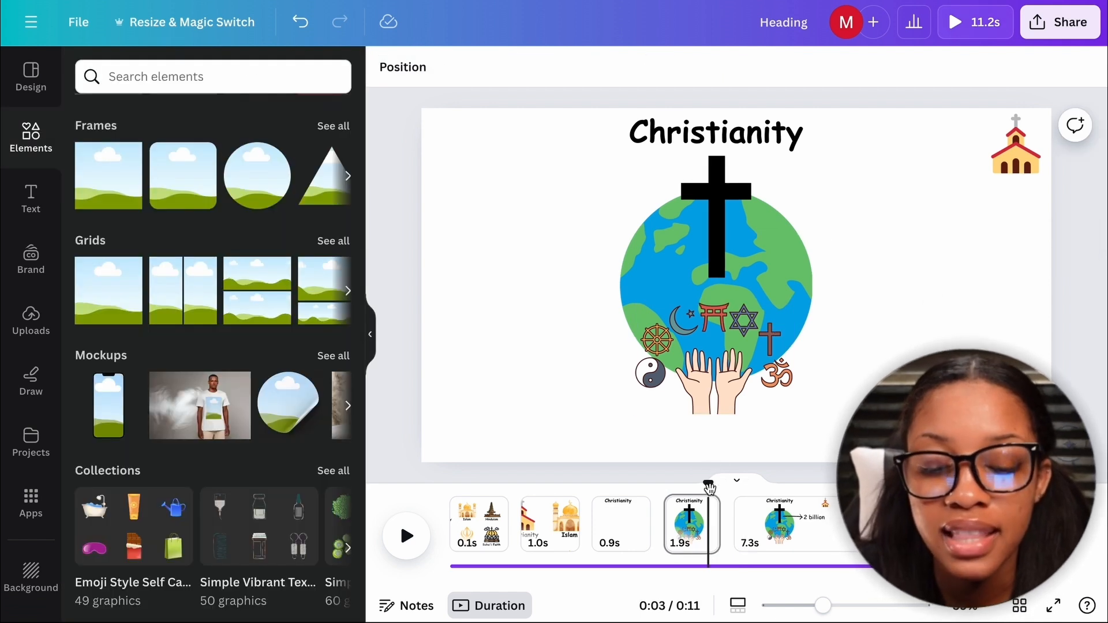
{"action": "key", "text": "space"}
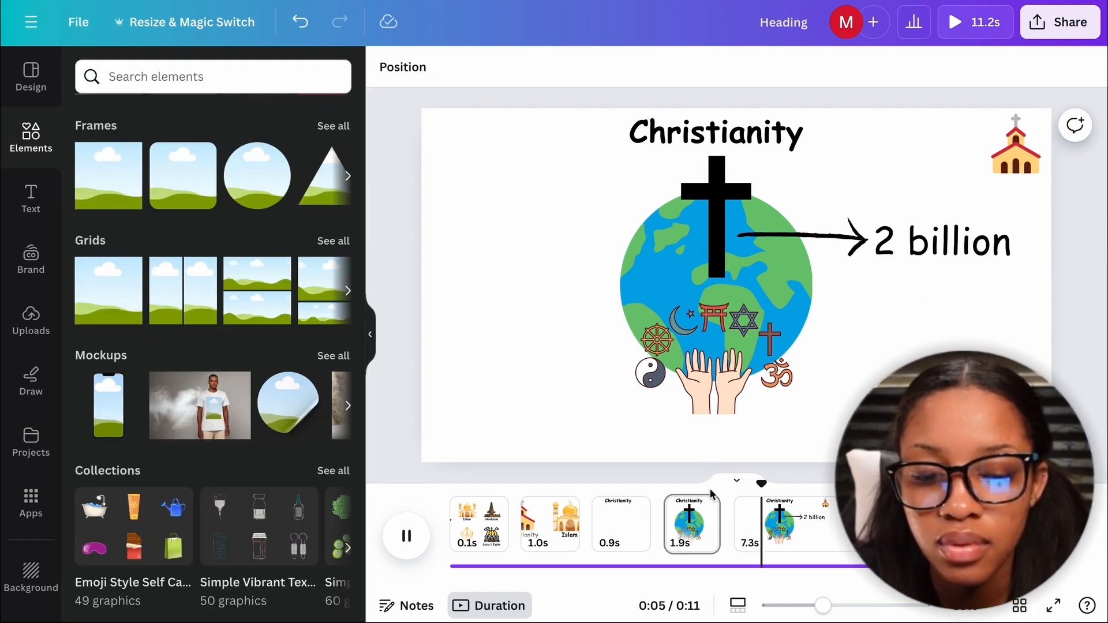
{"action": "left_click", "coordinate": [762, 523]}
{"action": "right_click", "coordinate": [761, 522]}
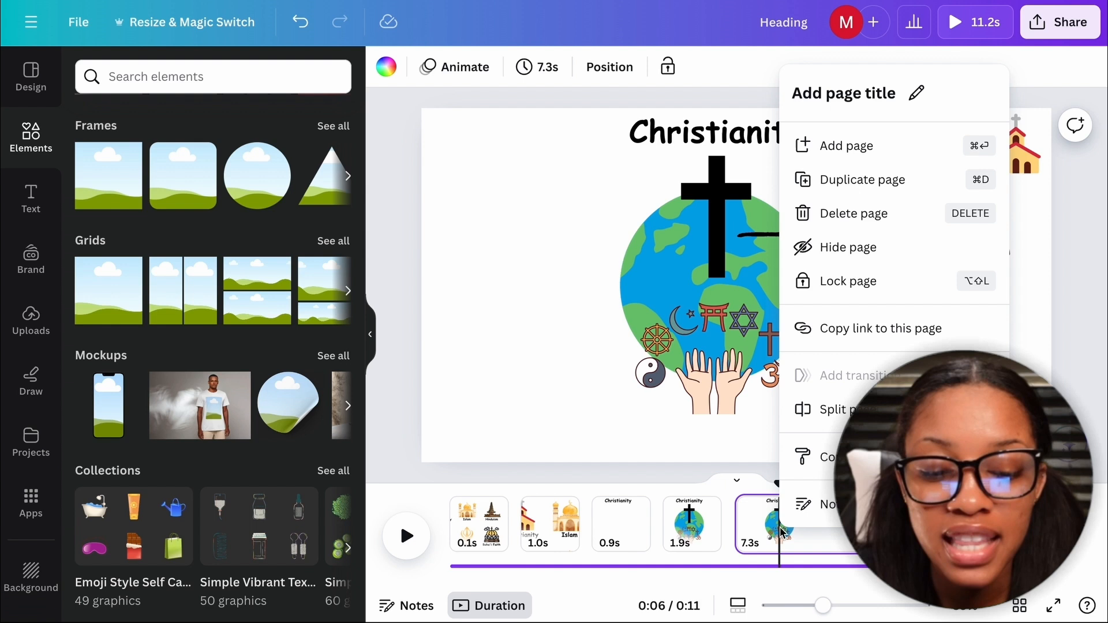
{"action": "left_click", "coordinate": [843, 410]}
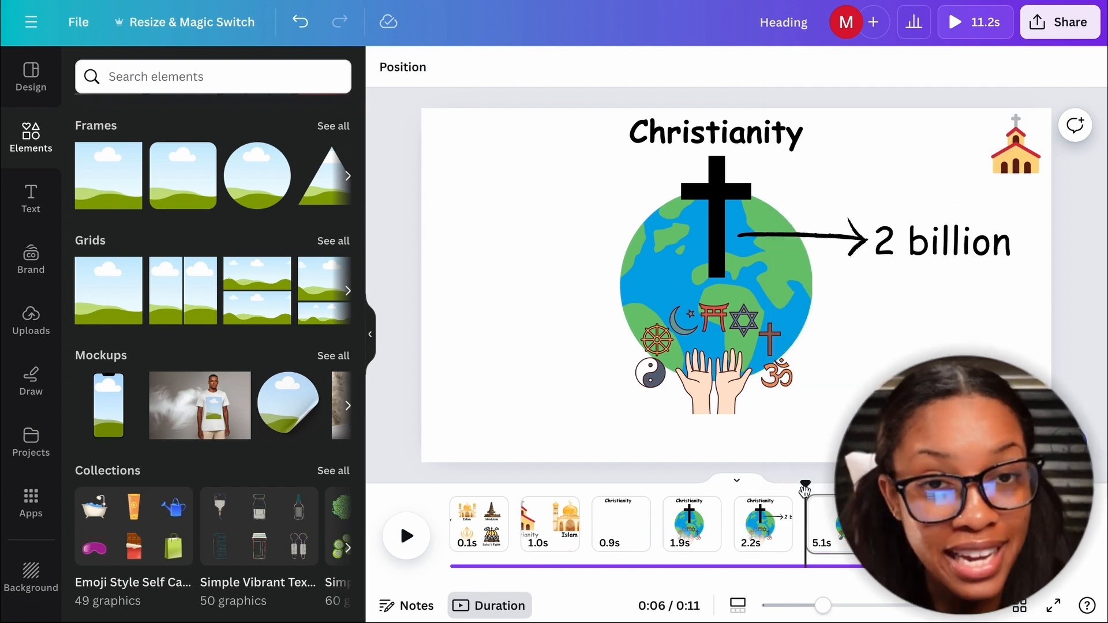
Step: Play the voiceover on the sixth page and delete everything there except the Christianity title and the church
{"action": "left_click", "coordinate": [406, 537]}
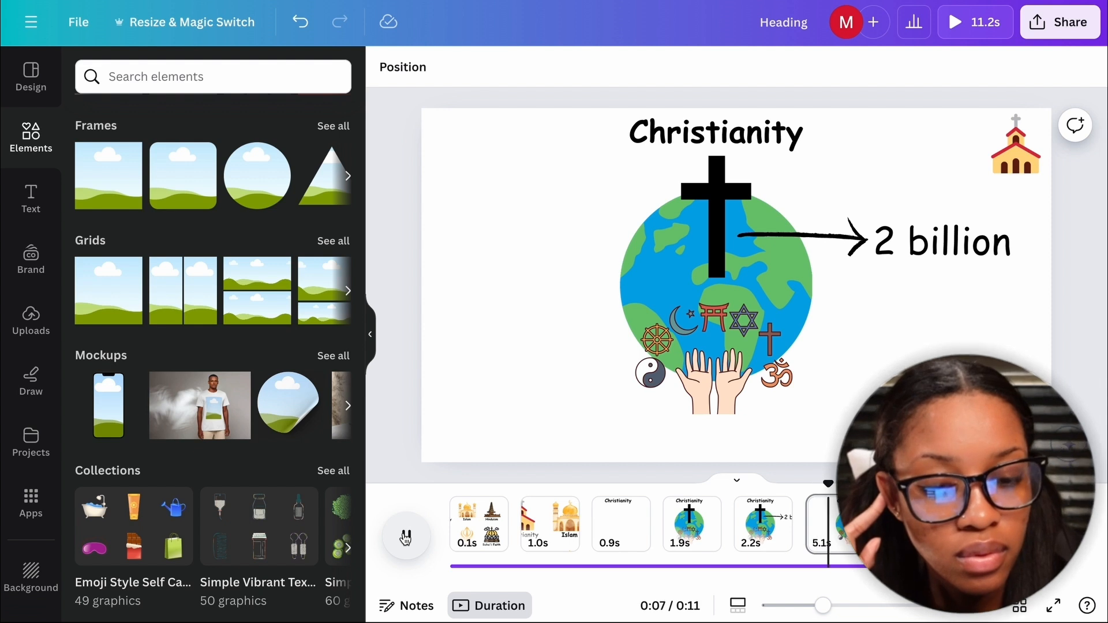
{"action": "left_click", "coordinate": [406, 536]}
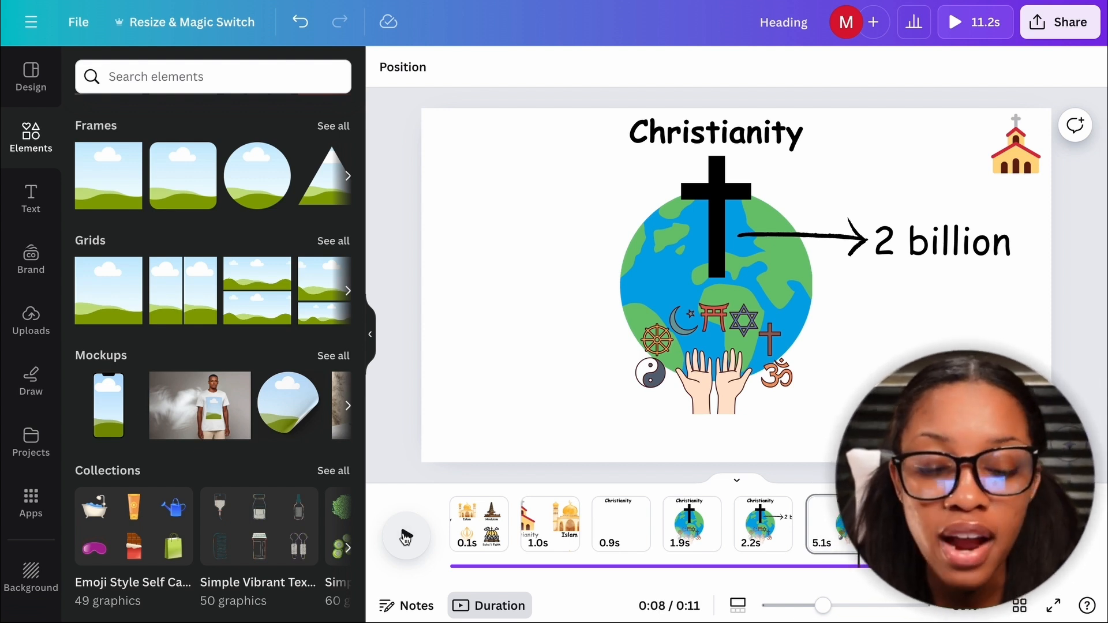
{"action": "left_click", "coordinate": [891, 407]}
{"action": "left_click_drag", "start_coordinate": [940, 420], "coordinate": [620, 167]}
{"action": "key", "text": "Delete"}
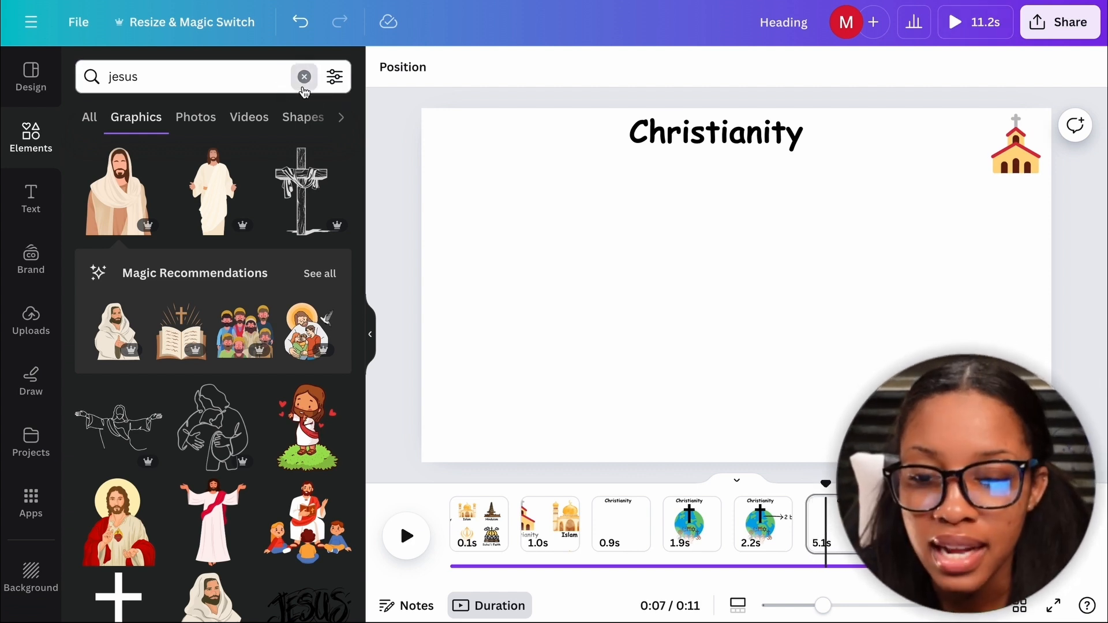
Step: Search the graphics for "life", place the open-armed figure with a heart on the sixth page's left, and add an arrow pointing right from it
{"action": "left_click", "coordinate": [304, 76]}
{"action": "type", "text": "life"}
{"action": "key", "text": "Return"}
{"action": "left_click", "coordinate": [317, 223]}
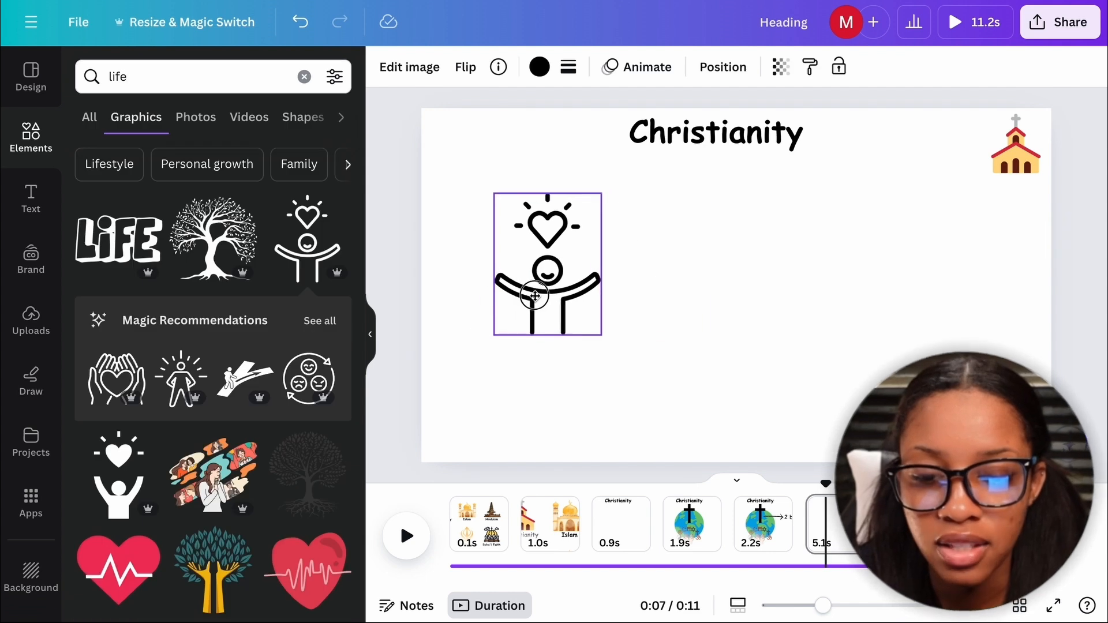
{"action": "left_click", "coordinate": [317, 223]}
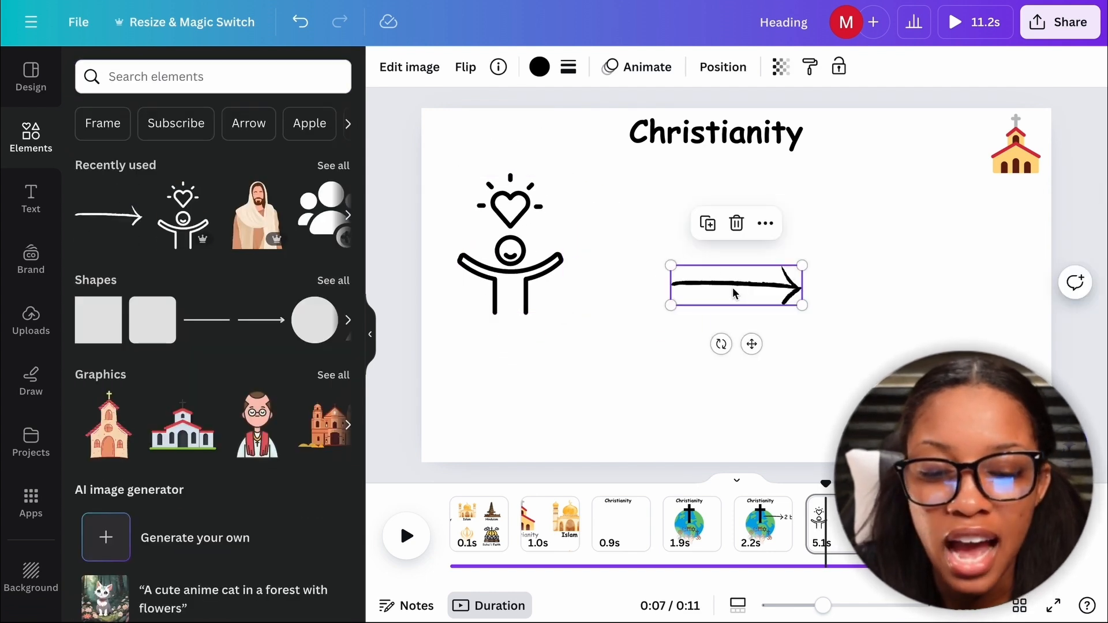
{"action": "left_click_drag", "start_coordinate": [731, 284], "coordinate": [621, 244]}
Step: Play the voiceover on the sixth page and split that page 1.0 second in
{"action": "left_click_drag", "start_coordinate": [825, 484], "coordinate": [806, 485]}
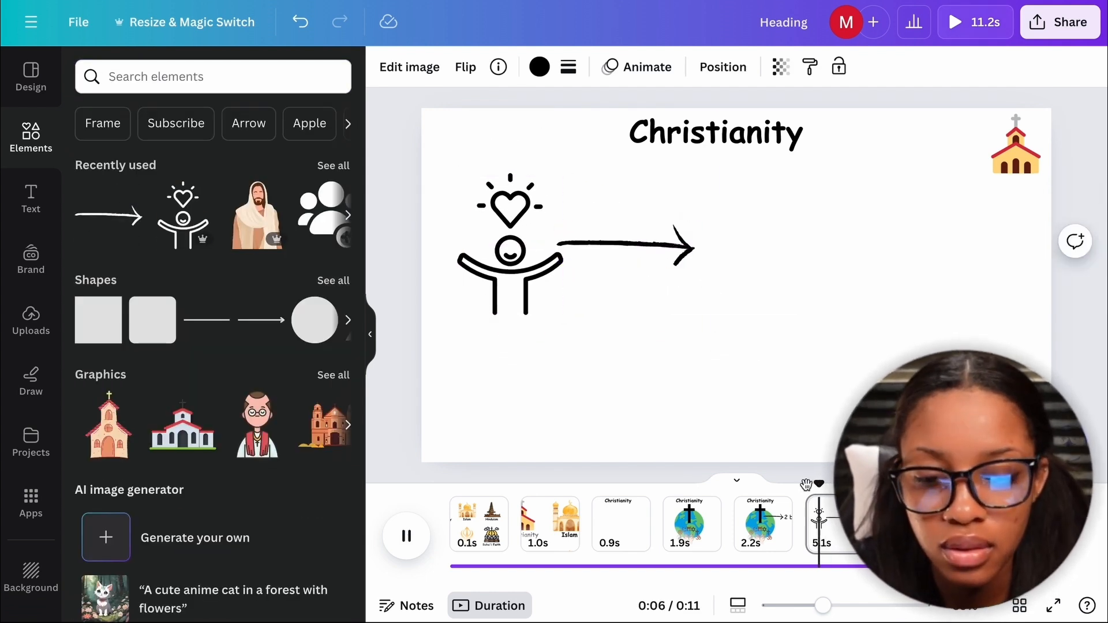
{"action": "right_click", "coordinate": [825, 528]}
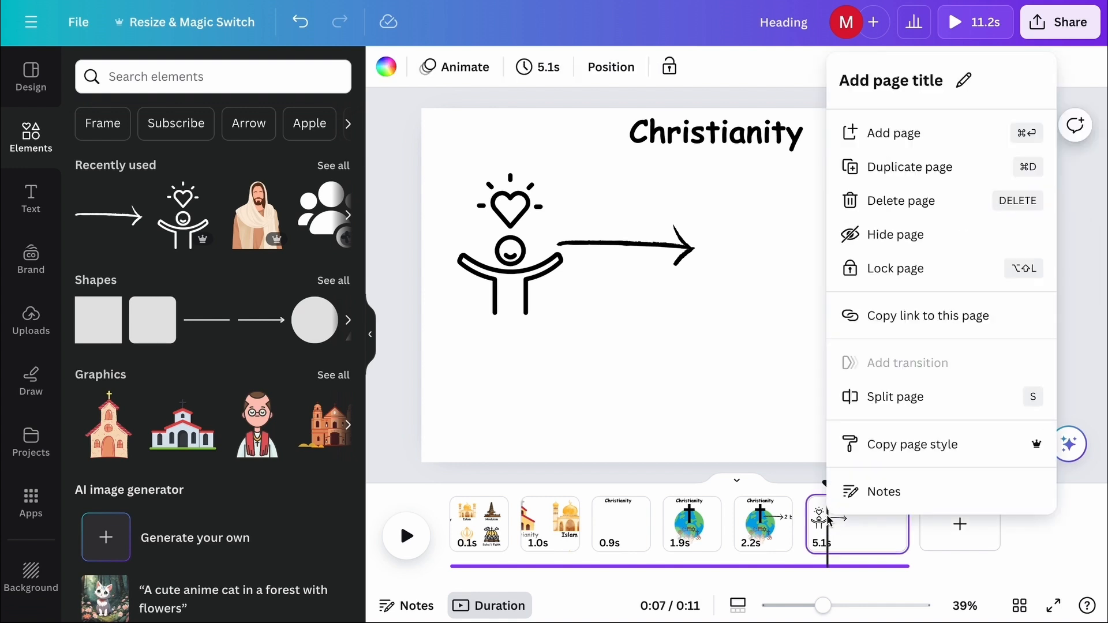
{"action": "left_click", "coordinate": [881, 399]}
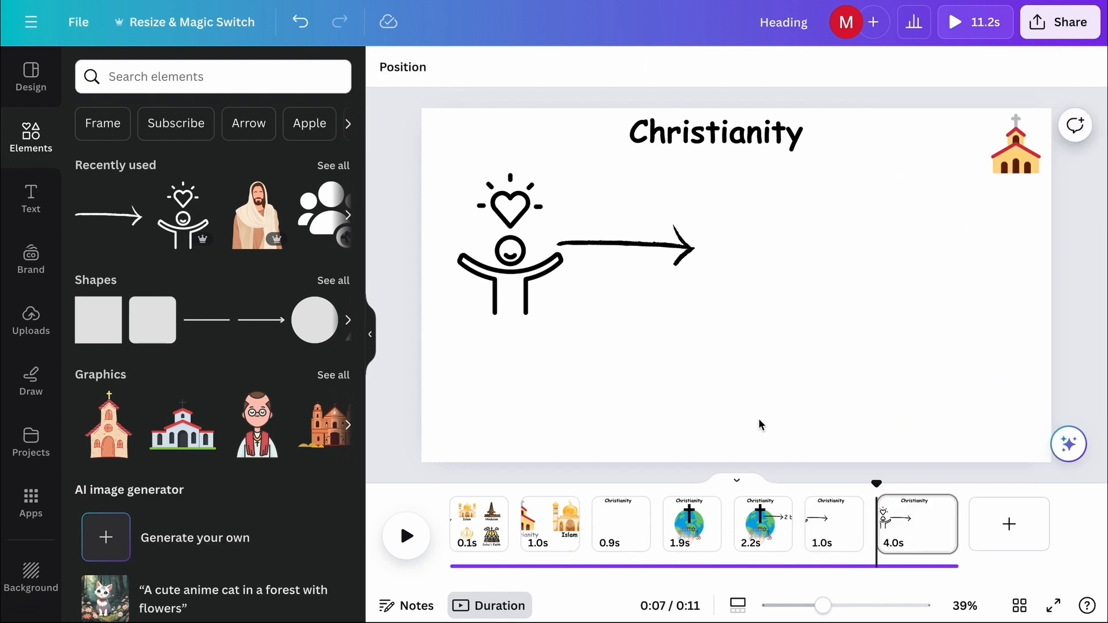
Step: Play the voiceover briefly, search the graphics for "teaching", and place the figure holding a pointer, scaled down, below the open-armed figure
{"action": "key", "text": "space"}
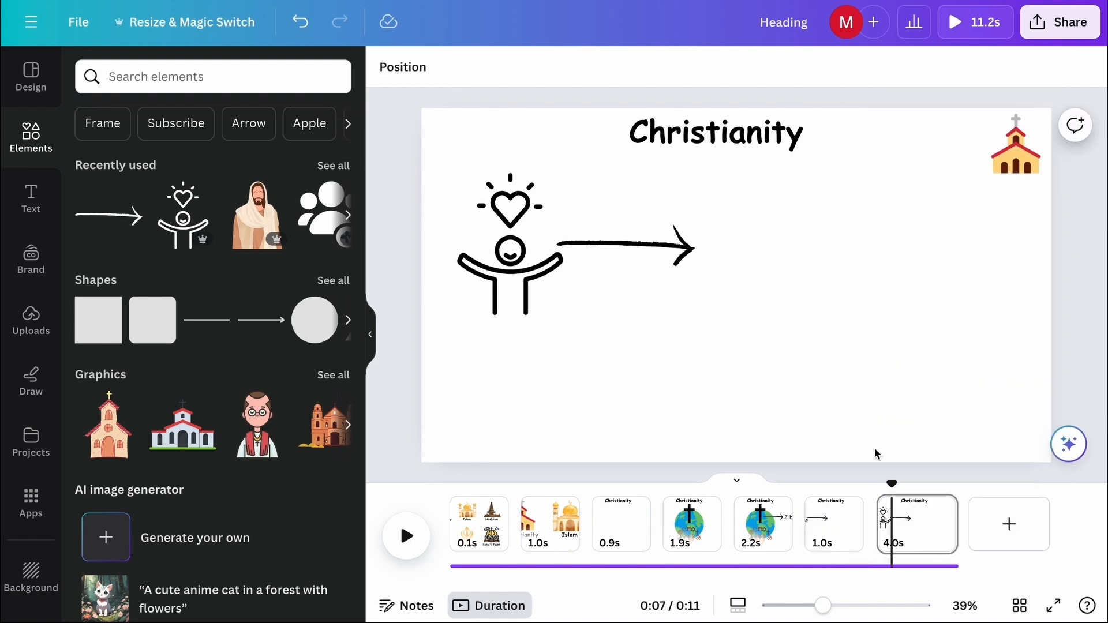
{"action": "left_click", "coordinate": [286, 81]}
{"action": "type", "text": "teaching"}
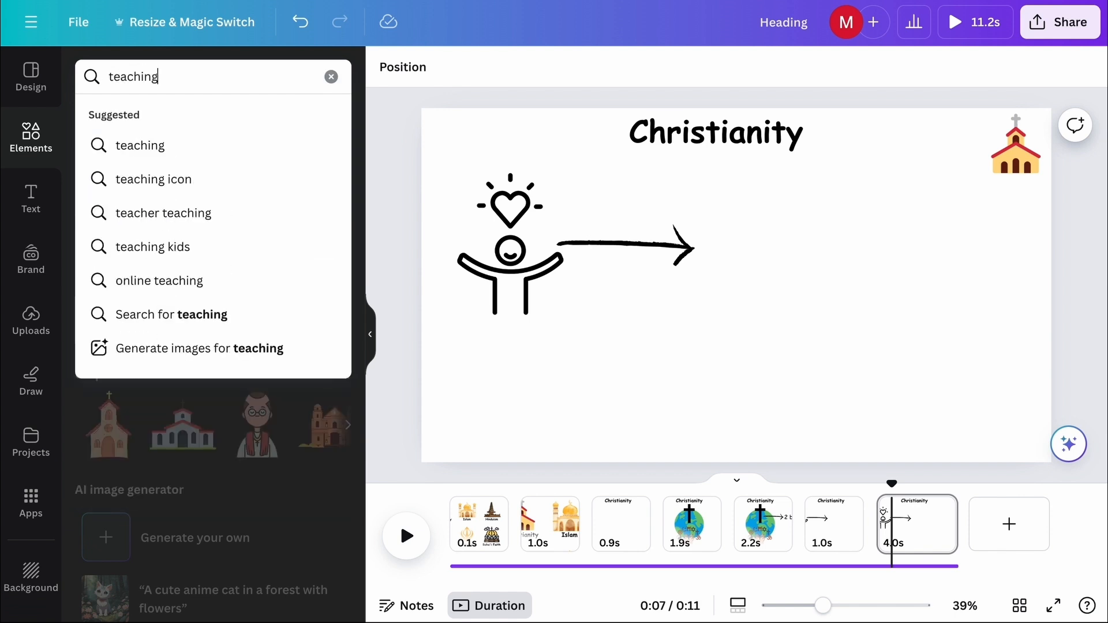
{"action": "key", "text": "Return"}
{"action": "left_click", "coordinate": [309, 262]}
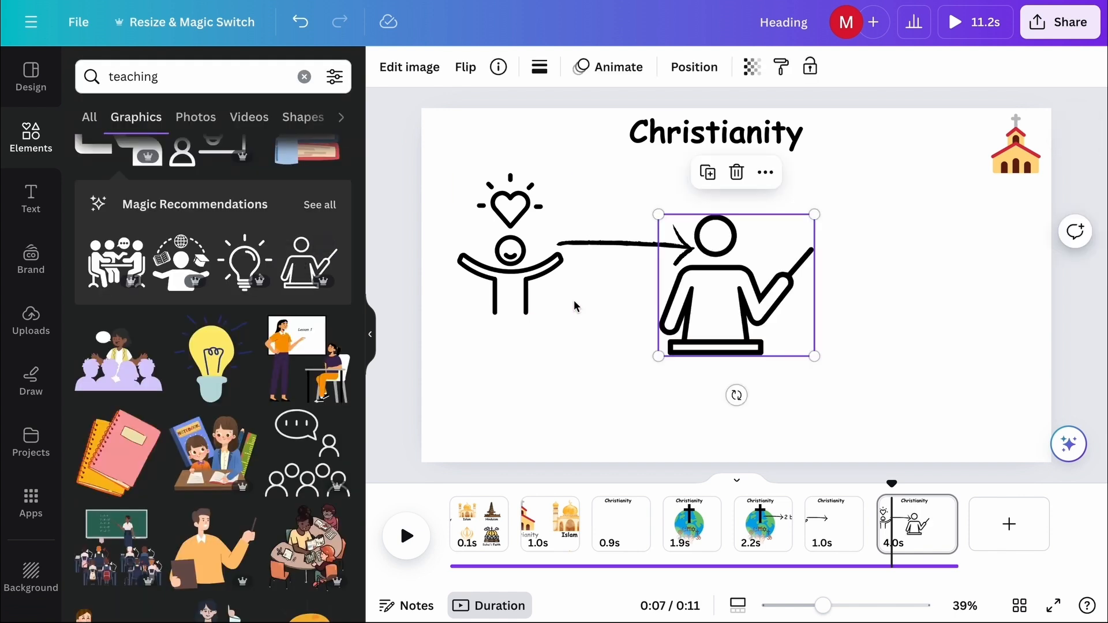
{"action": "left_click_drag", "start_coordinate": [731, 297], "coordinate": [549, 382]}
Step: Duplicate the arrow and place the copy beside the teaching figure, tilted slightly upward and pointing right
{"action": "left_click", "coordinate": [646, 241]}
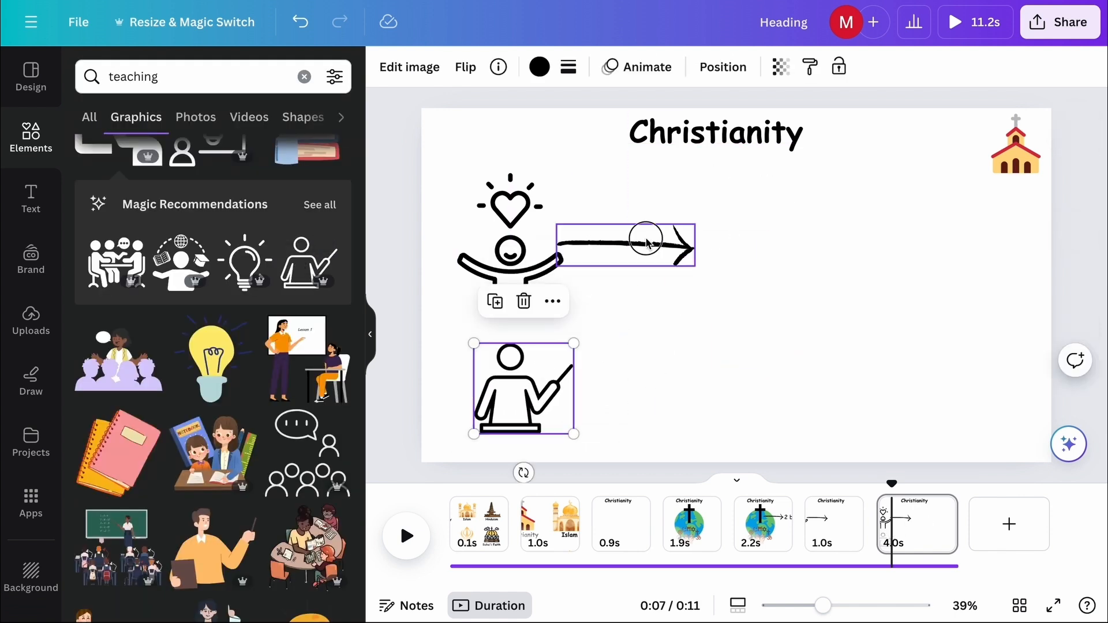
{"action": "key", "text": "ctrl+d"}
{"action": "left_click_drag", "start_coordinate": [646, 241], "coordinate": [638, 375]}
Step: Play the voiceover on the seventh page and split that page 0.8 seconds in
{"action": "key", "text": "space"}
{"action": "key", "text": "space"}
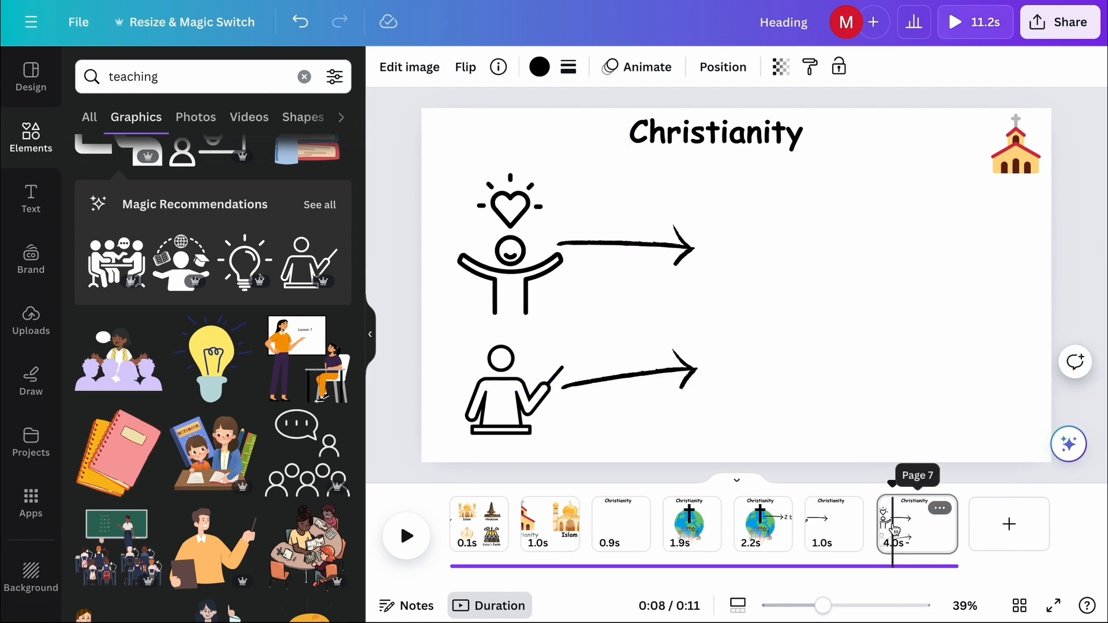
{"action": "right_click", "coordinate": [893, 529]}
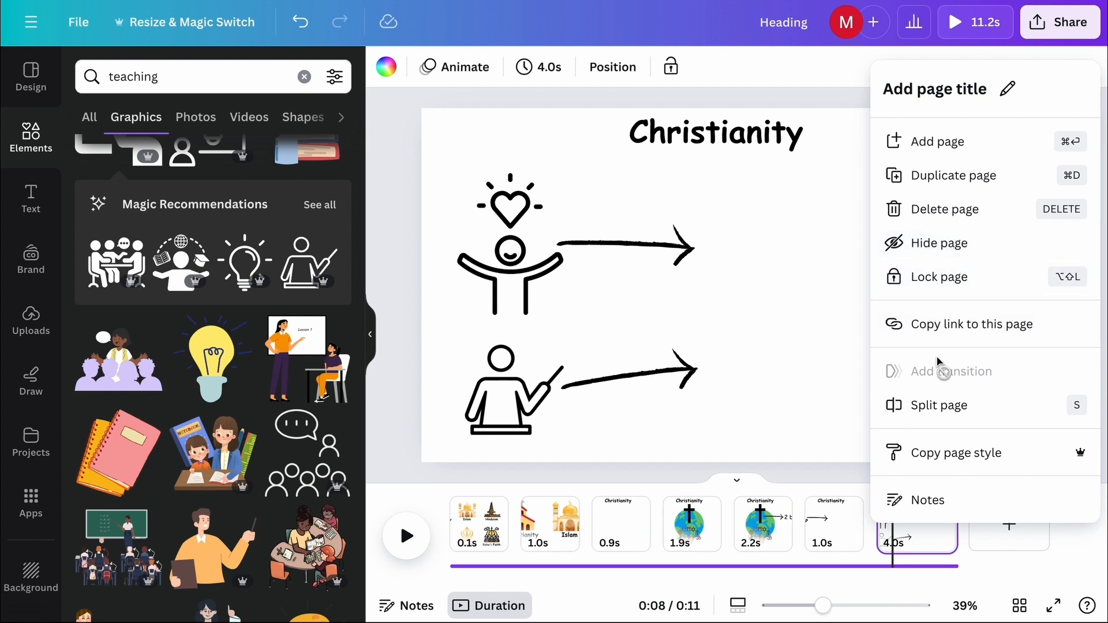
{"action": "left_click", "coordinate": [938, 405]}
Step: Search the elements for "jesus" and place the robed Jesus graphic at the tips of both arrows on the eighth page
{"action": "left_click", "coordinate": [304, 76]}
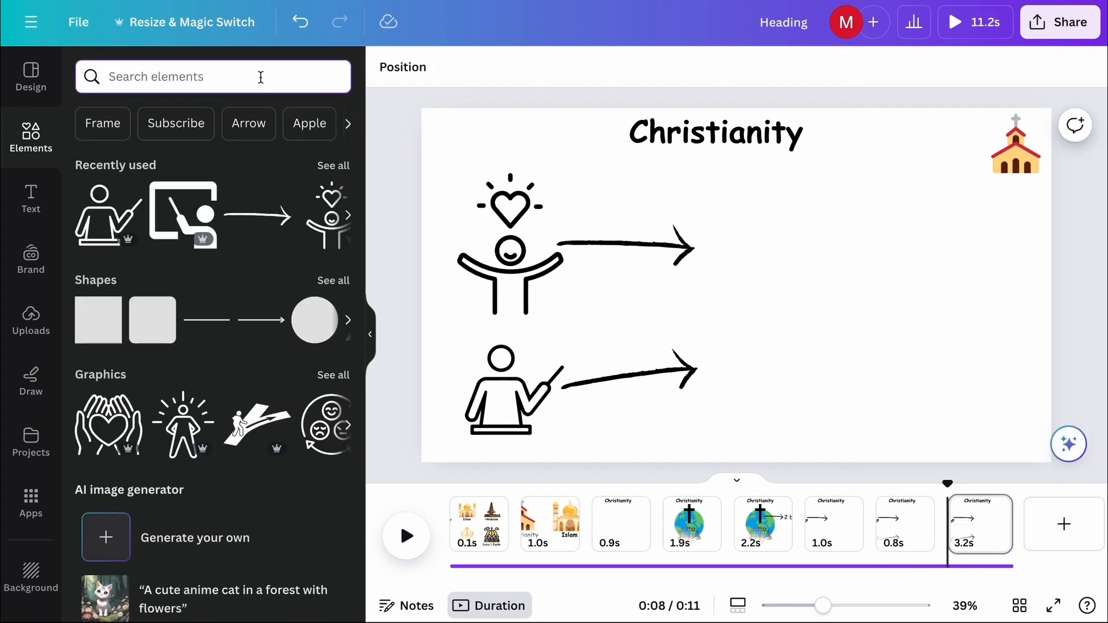
{"action": "type", "text": "jesus"}
{"action": "key", "text": "Return"}
{"action": "left_click", "coordinate": [108, 208]}
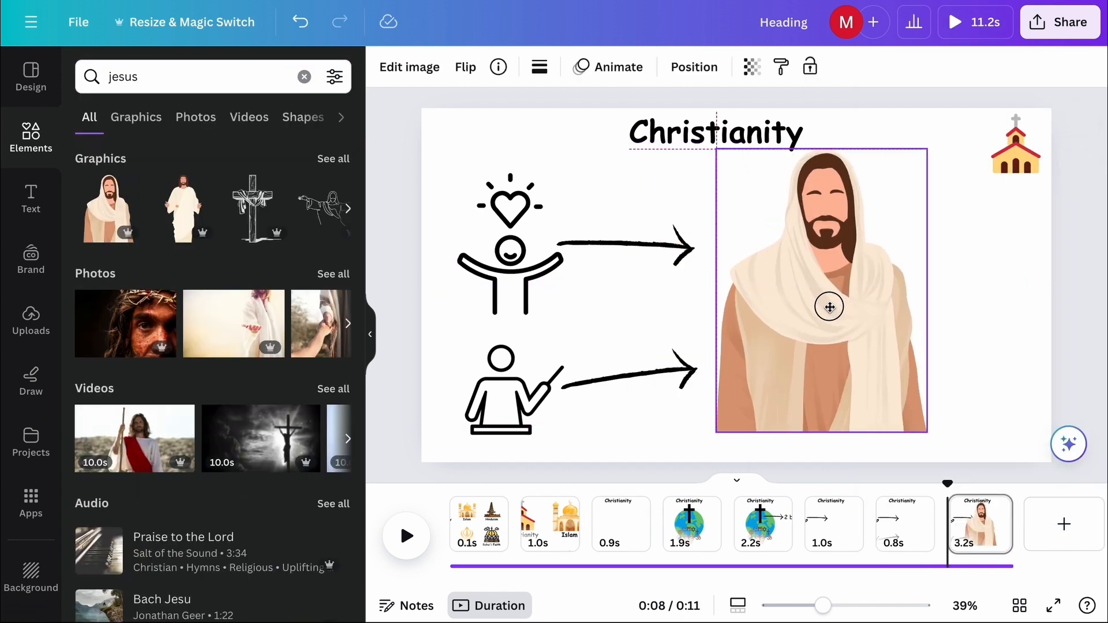
Step: Replay the voiceover up to the page with the Jesus graphic and split that page 1.1 seconds in
{"action": "left_click", "coordinate": [776, 492]}
{"action": "key", "text": "space"}
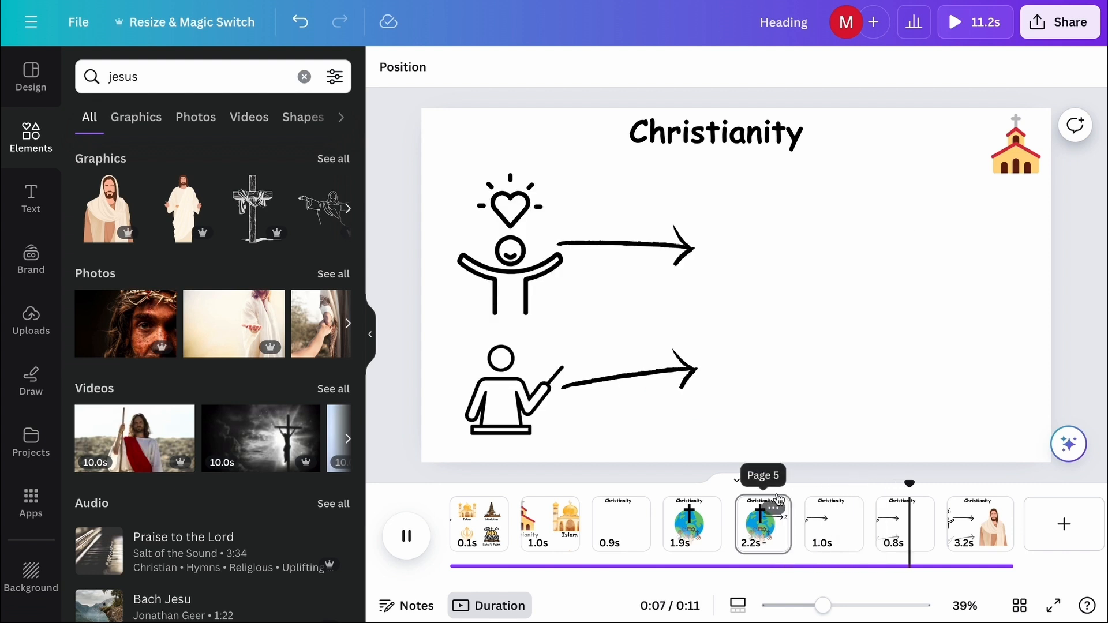
{"action": "key", "text": "space"}
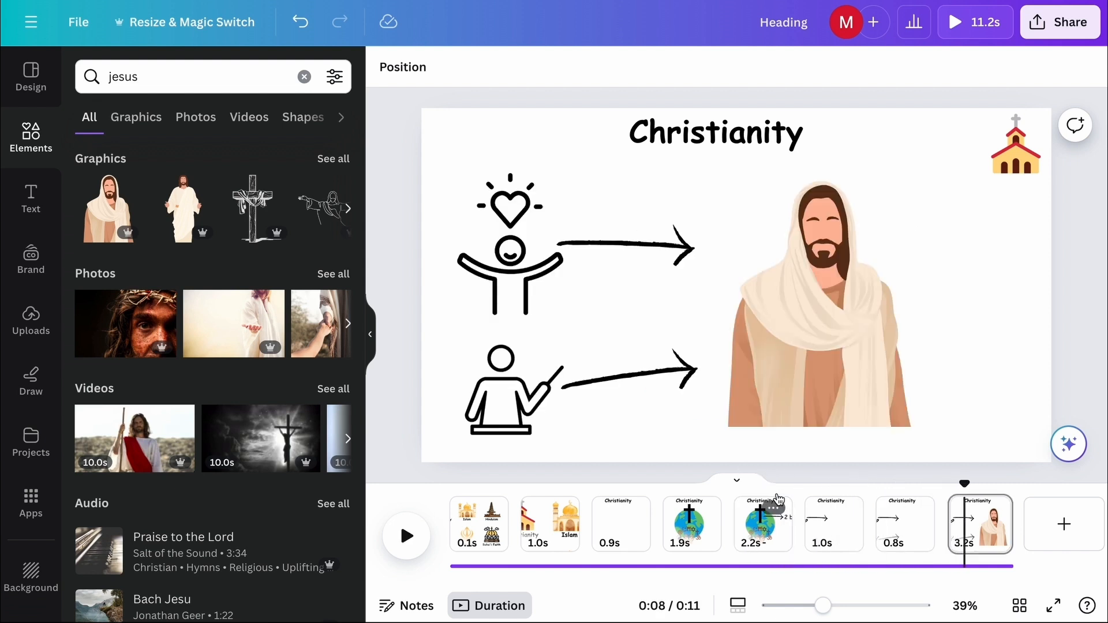
{"action": "left_click", "coordinate": [960, 538]}
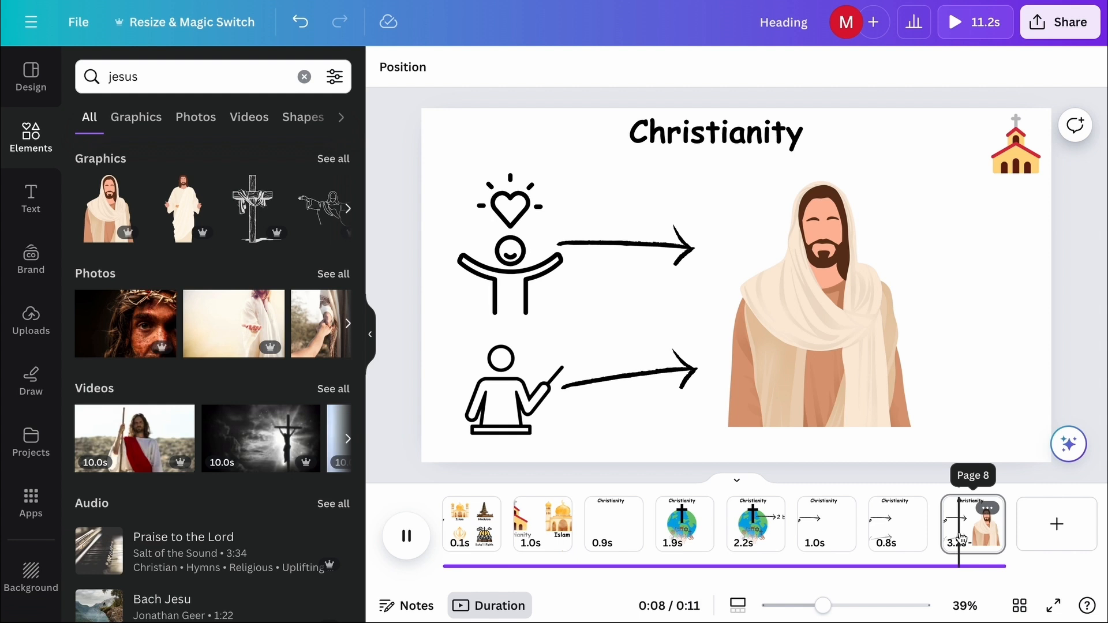
{"action": "left_click", "coordinate": [986, 509]}
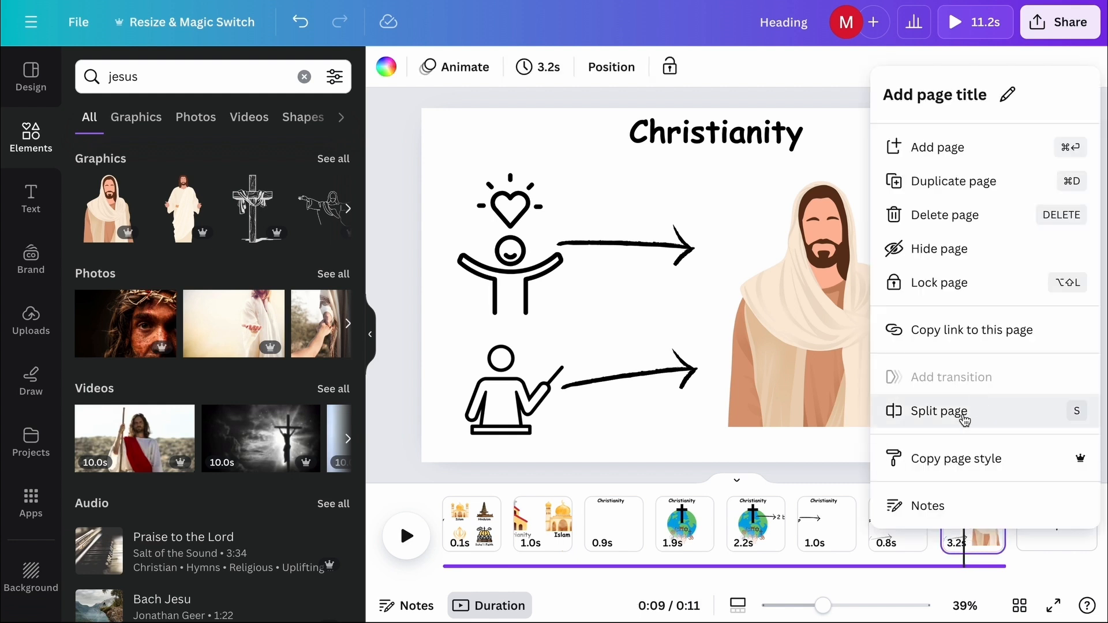
{"action": "left_click", "coordinate": [964, 416]}
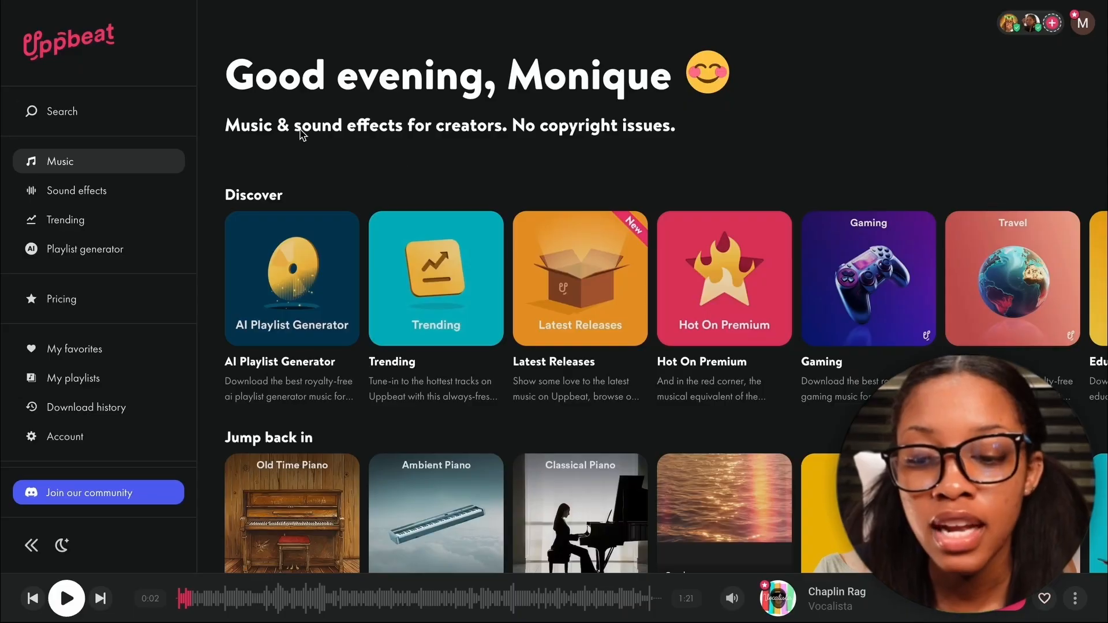
Step: Switch to Uppbeat, search the music for "PIANO" and browse the listed tracks for background music
{"action": "left_click", "coordinate": [117, 118]}
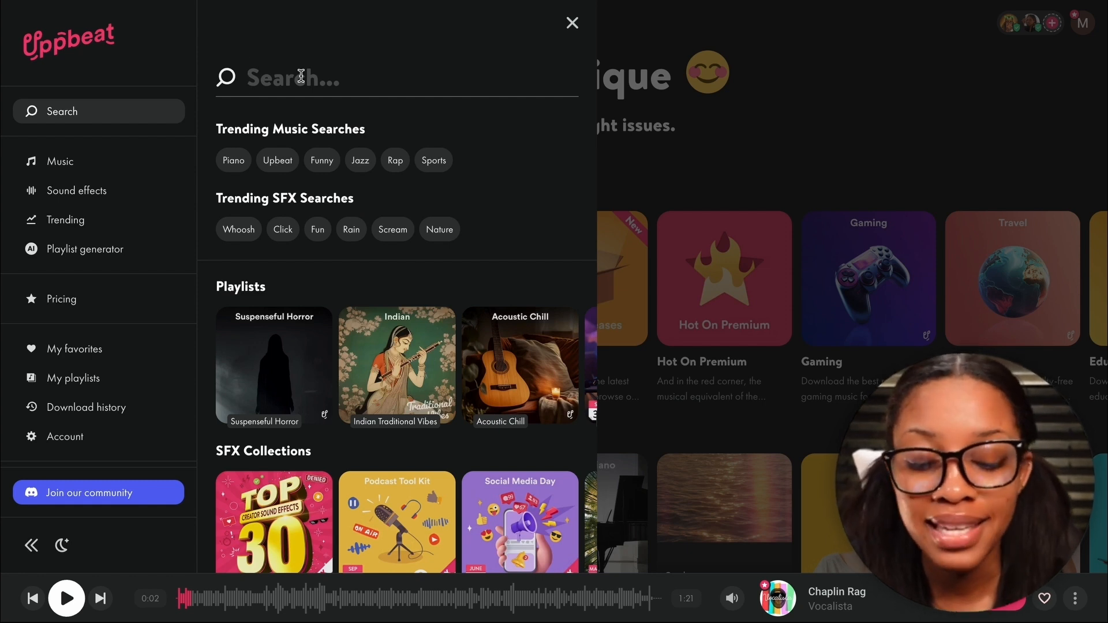
{"action": "type", "text": "PIANO"}
{"action": "key", "text": "Return"}
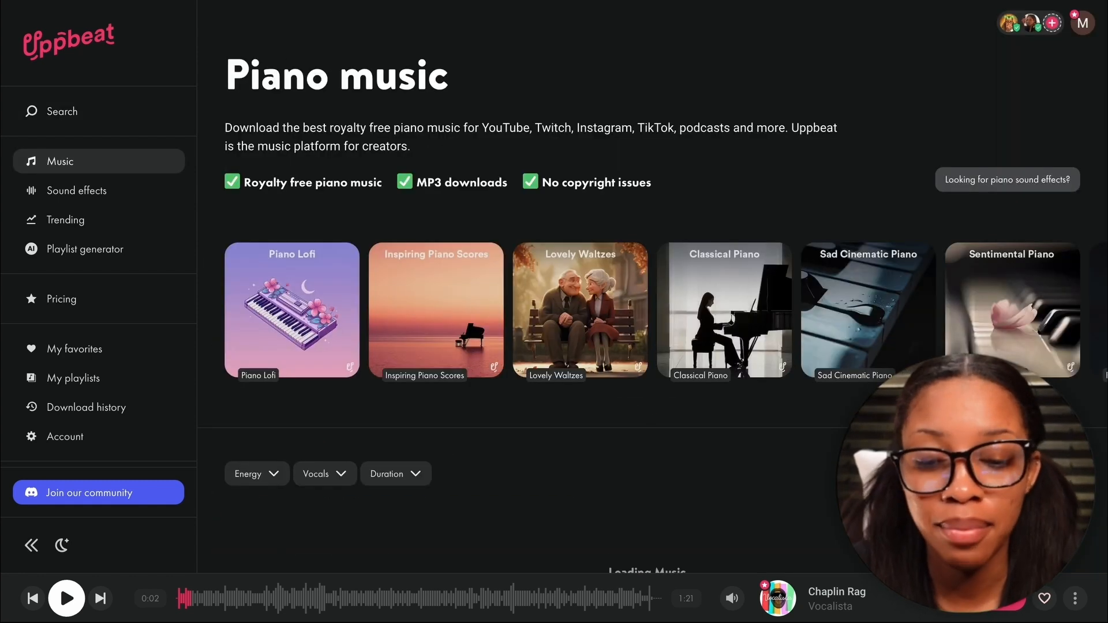
{"action": "scroll", "coordinate": [460, 226], "scroll_direction": "down", "scroll_amount": 7}
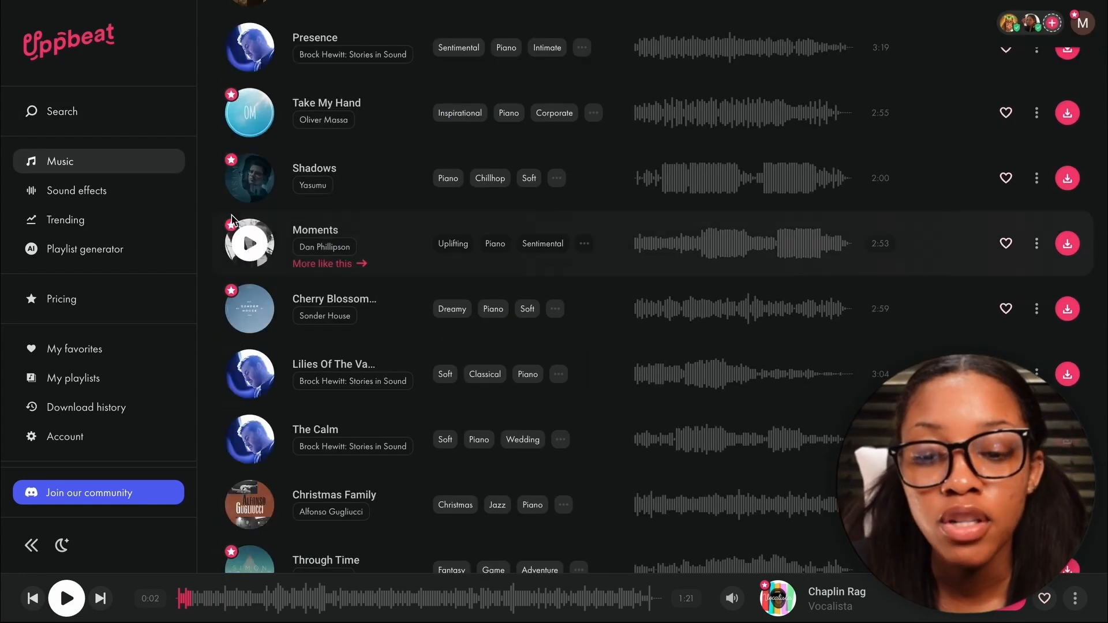
{"action": "scroll", "coordinate": [248, 253], "scroll_direction": "up", "scroll_amount": 10}
{"action": "scroll", "coordinate": [298, 295], "scroll_direction": "down", "scroll_amount": 8}
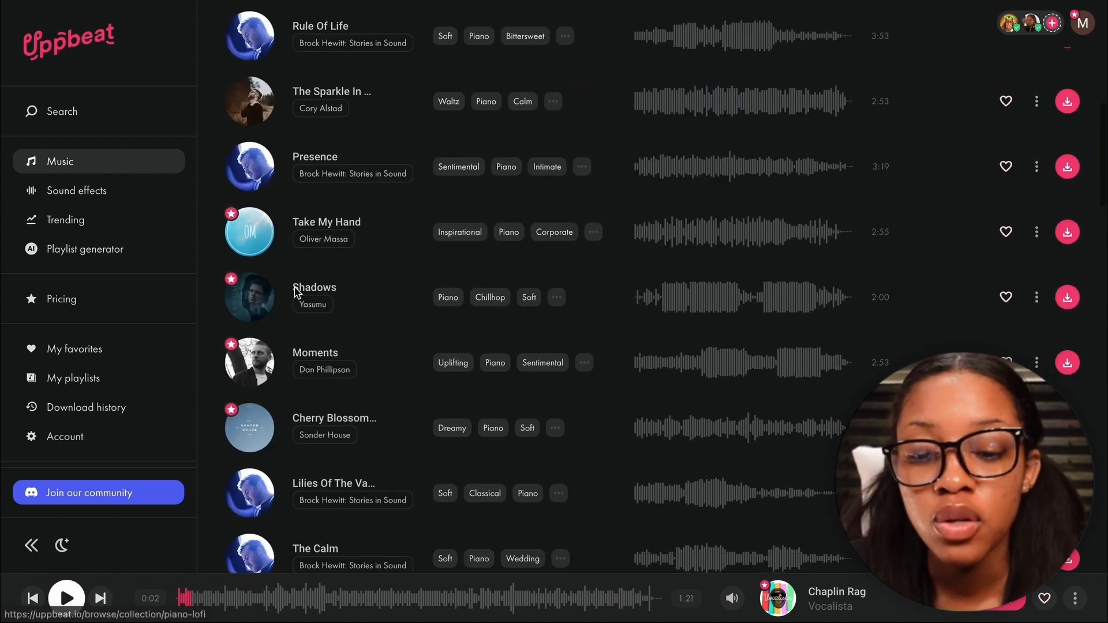
{"action": "scroll", "coordinate": [257, 176], "scroll_direction": "down", "scroll_amount": 5}
{"action": "mouse_move", "coordinate": [271, 335]}
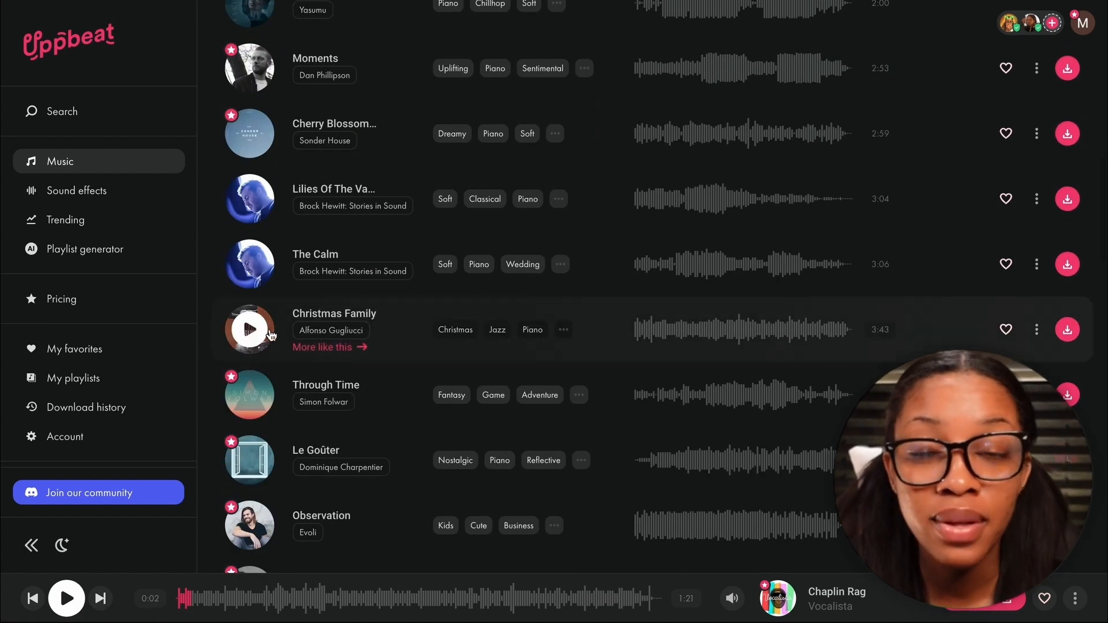
{"action": "scroll", "coordinate": [270, 335], "scroll_direction": "down", "scroll_amount": 5}
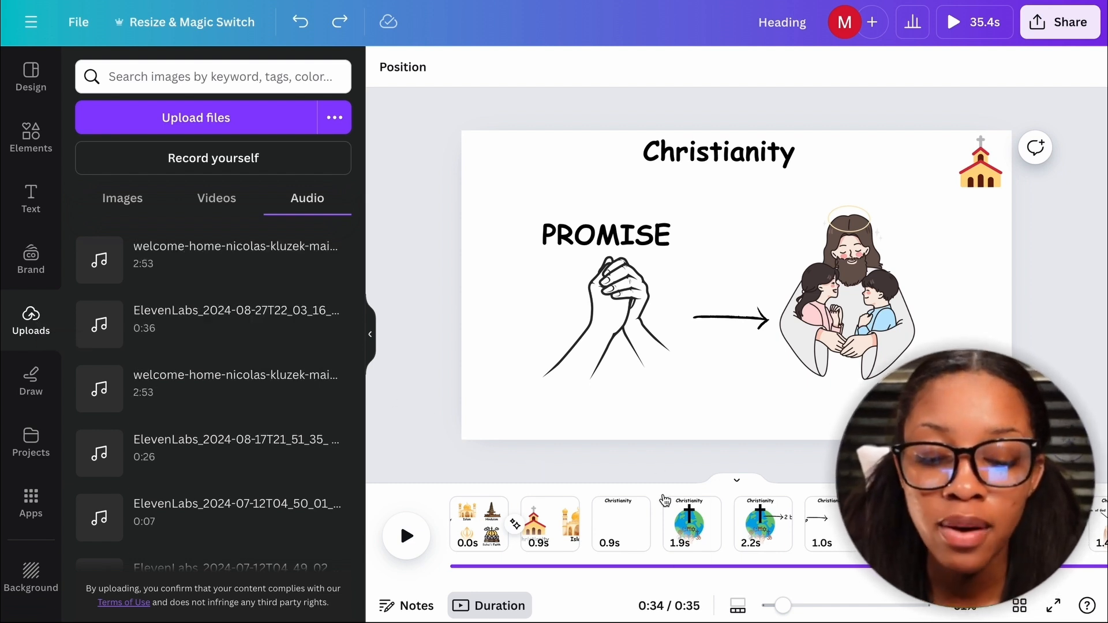
Step: Switch back to Canva, return to the start of the timeline and add the uploaded 2:53 "welcome-home" music track
{"action": "mouse_move", "coordinate": [588, 512]}
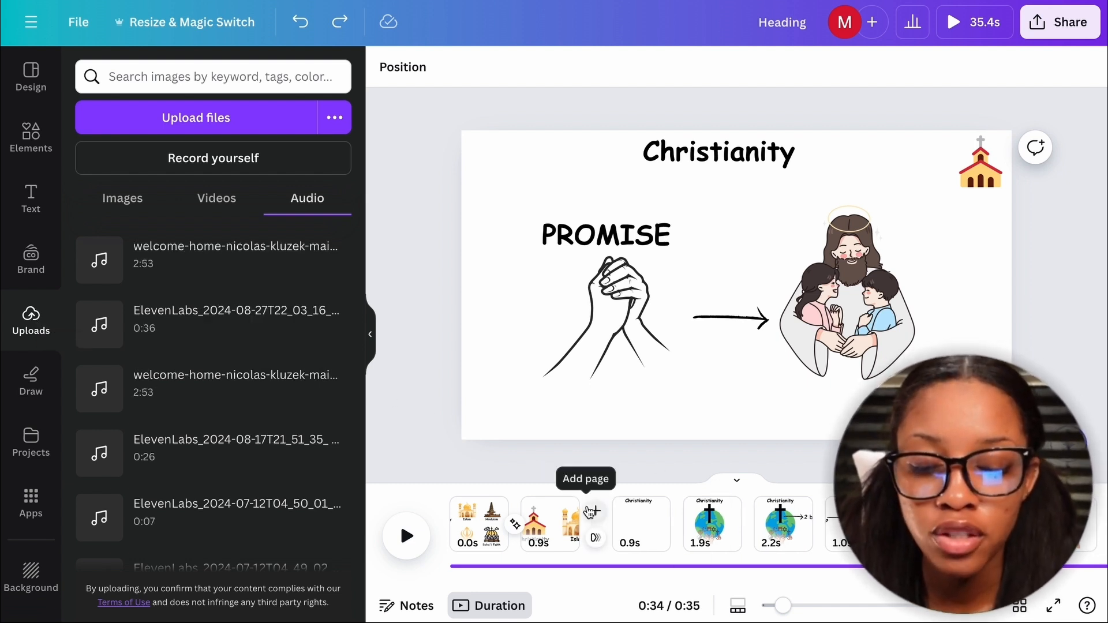
{"action": "left_click", "coordinate": [455, 487]}
{"action": "left_click_drag", "start_coordinate": [456, 488], "coordinate": [441, 488]}
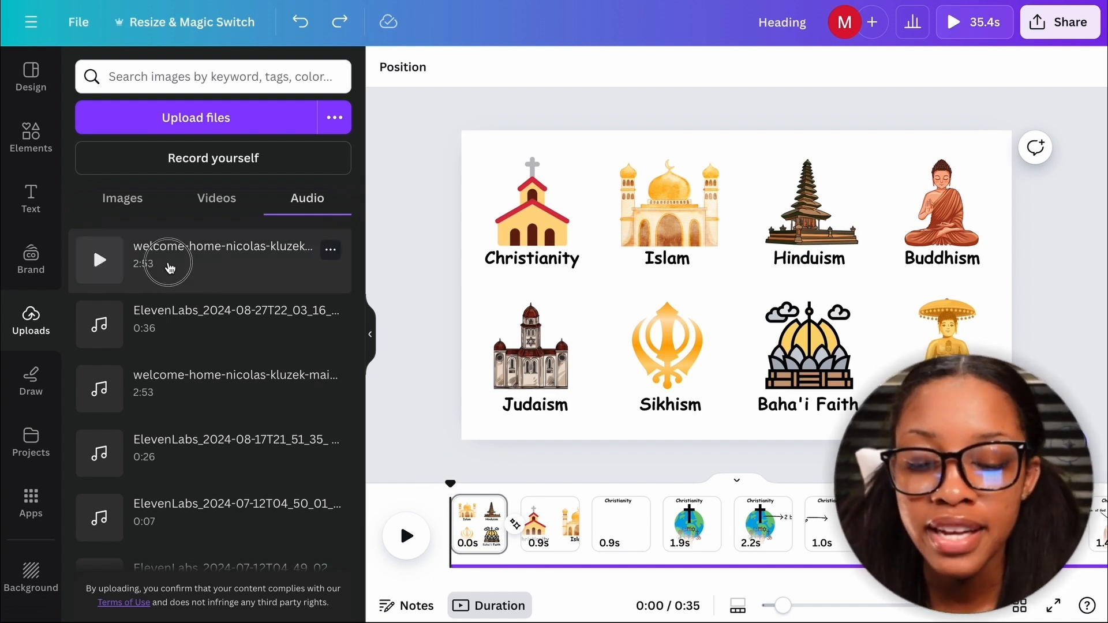
{"action": "left_click", "coordinate": [169, 267]}
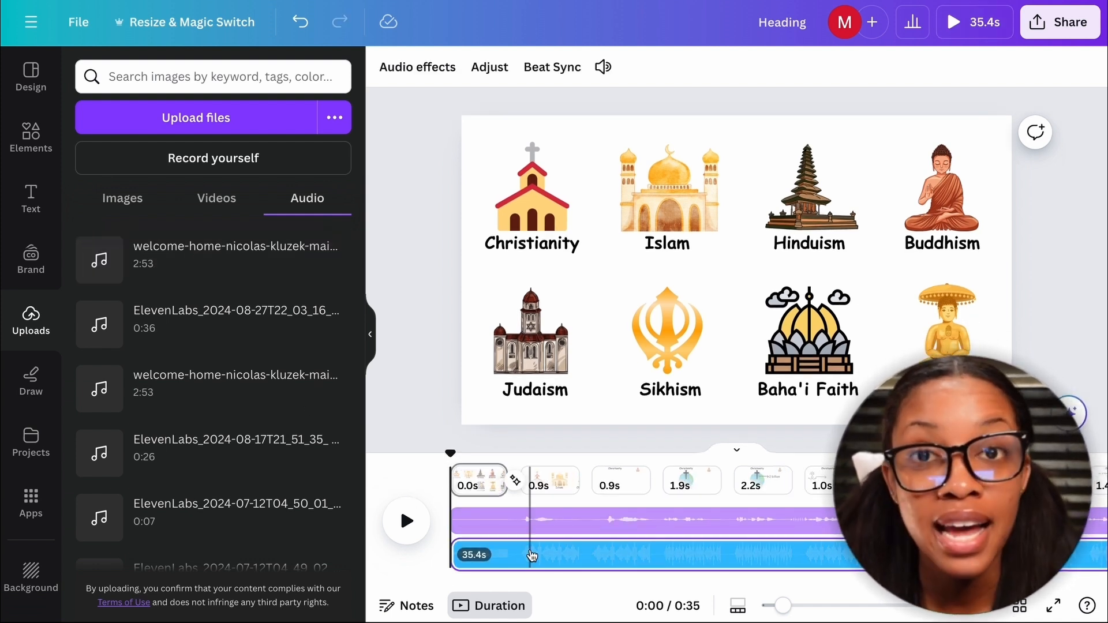
Step: Lower the volume of the background music track beneath the voiceover
{"action": "left_click", "coordinate": [524, 558]}
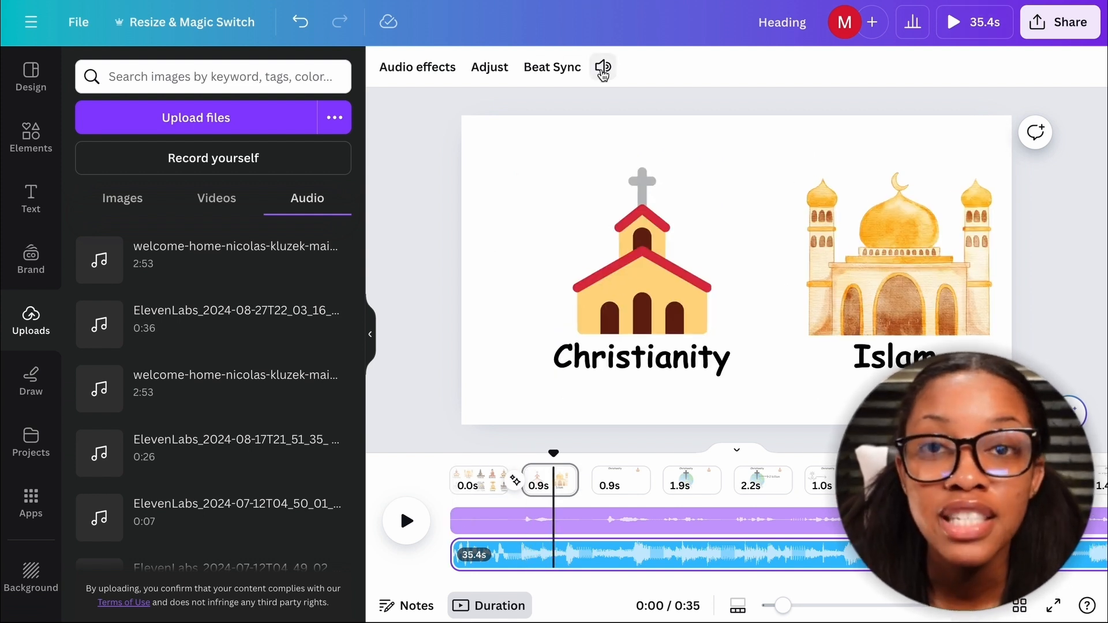
{"action": "left_click", "coordinate": [602, 72]}
{"action": "left_click_drag", "start_coordinate": [664, 165], "coordinate": [618, 173]}
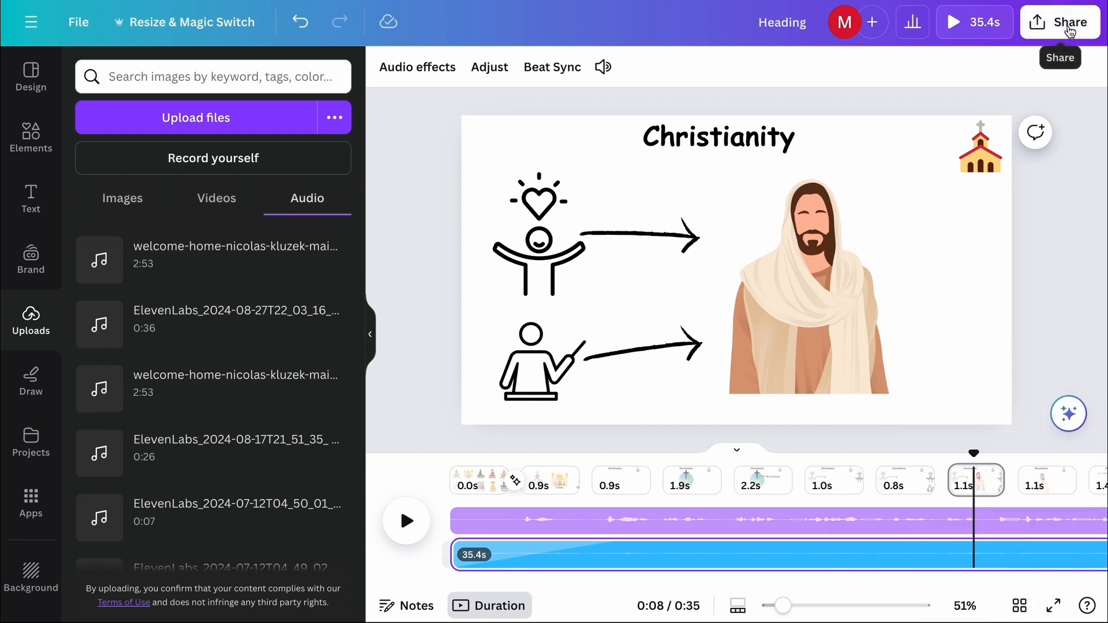
Step: Download all 29 pages as an MP4 video at 1080p (HD) quality
{"action": "left_click", "coordinate": [1064, 22]}
{"action": "left_click", "coordinate": [926, 472]}
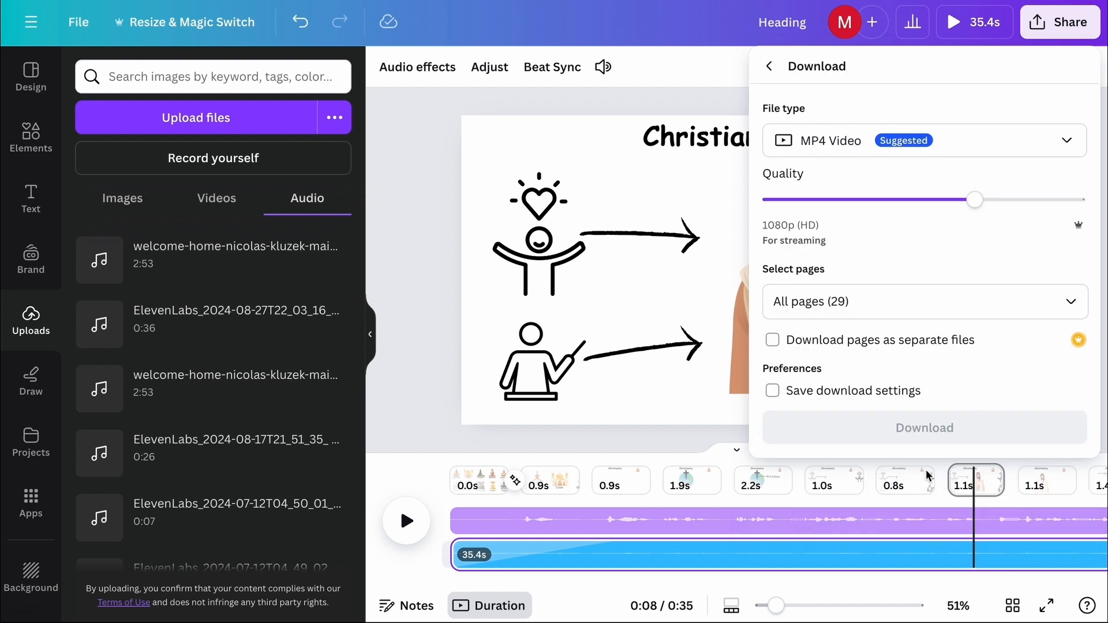
{"action": "left_click", "coordinate": [1056, 145]}
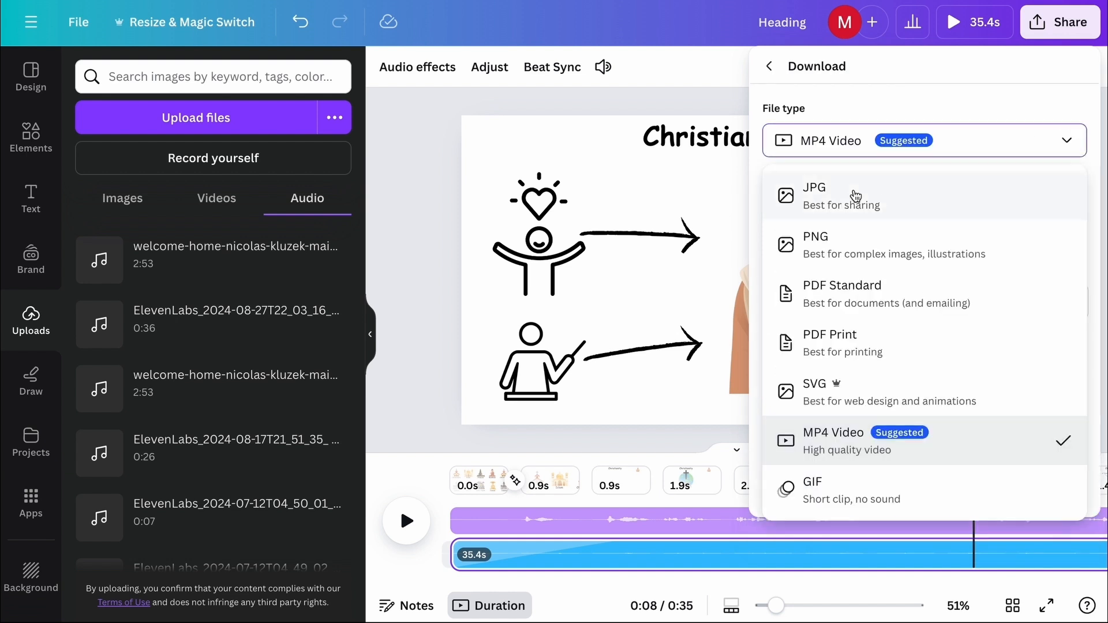
{"action": "left_click", "coordinate": [948, 95]}
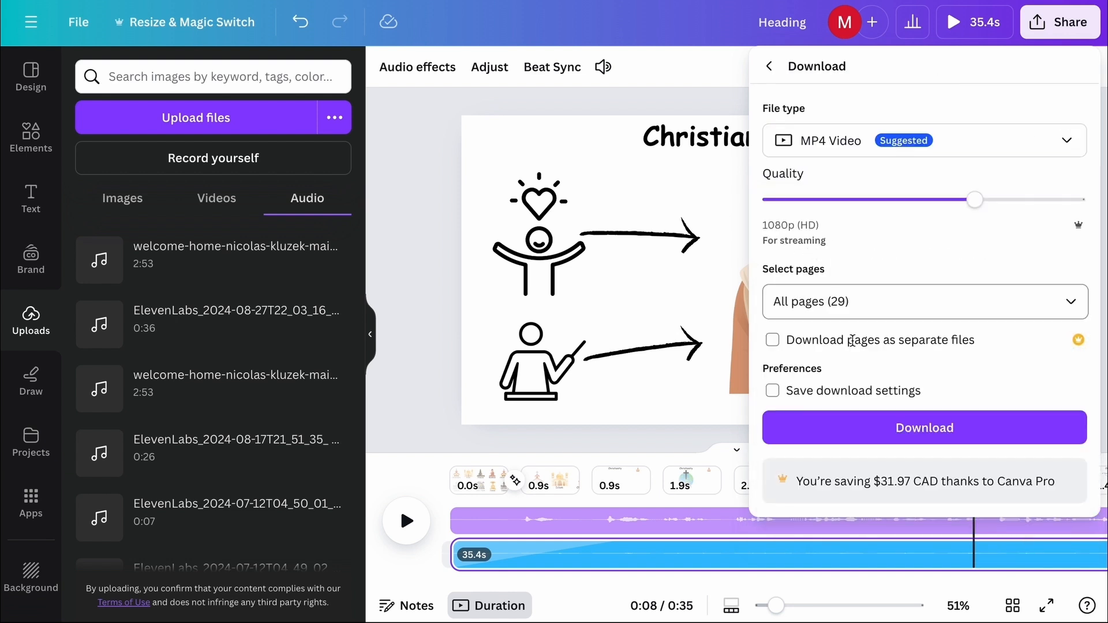
{"action": "left_click", "coordinate": [871, 438]}
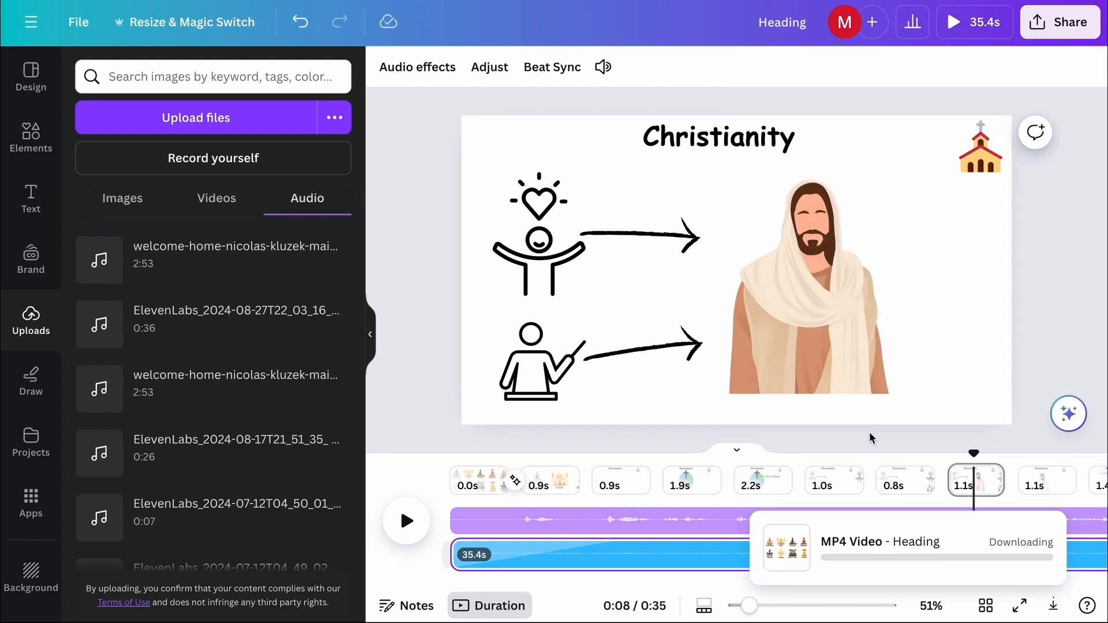